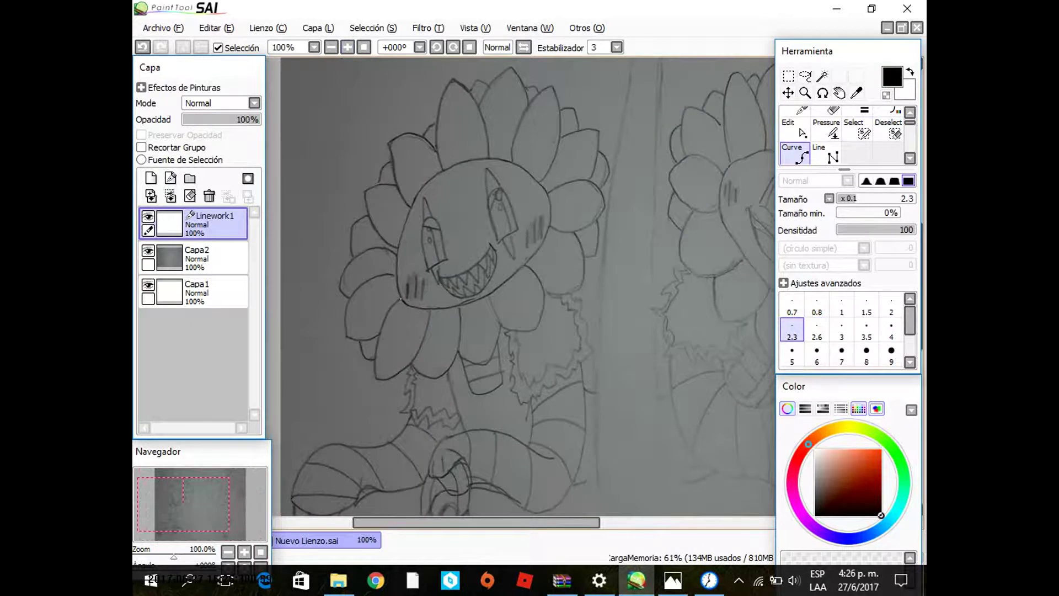
# Step: Trace the left character's face outline and the first petals above it with the Curve tool at size 2.3
pyautogui.moveTo(405, 301)
pyautogui.mouseDown()
pyautogui.moveTo(399, 225)
pyautogui.moveTo(420, 184)
pyautogui.moveTo(472, 159)
pyautogui.moveTo(536, 177)
pyautogui.moveTo(547, 191)
pyautogui.moveTo(546, 241)
pyautogui.moveTo(519, 271)
pyautogui.moveTo(464, 305)
pyautogui.moveTo(407, 307)
pyautogui.mouseUp()
pyautogui.moveTo(443, 165)
pyautogui.mouseDown()
pyautogui.moveTo(453, 77)
pyautogui.moveTo(478, 109)
pyautogui.moveTo(487, 159)
pyautogui.moveTo(402, 134)
pyautogui.moveTo(388, 143)
pyautogui.moveTo(409, 205)
pyautogui.mouseUp()
pyautogui.moveTo(427, 127); pyautogui.dragTo(436, 122)
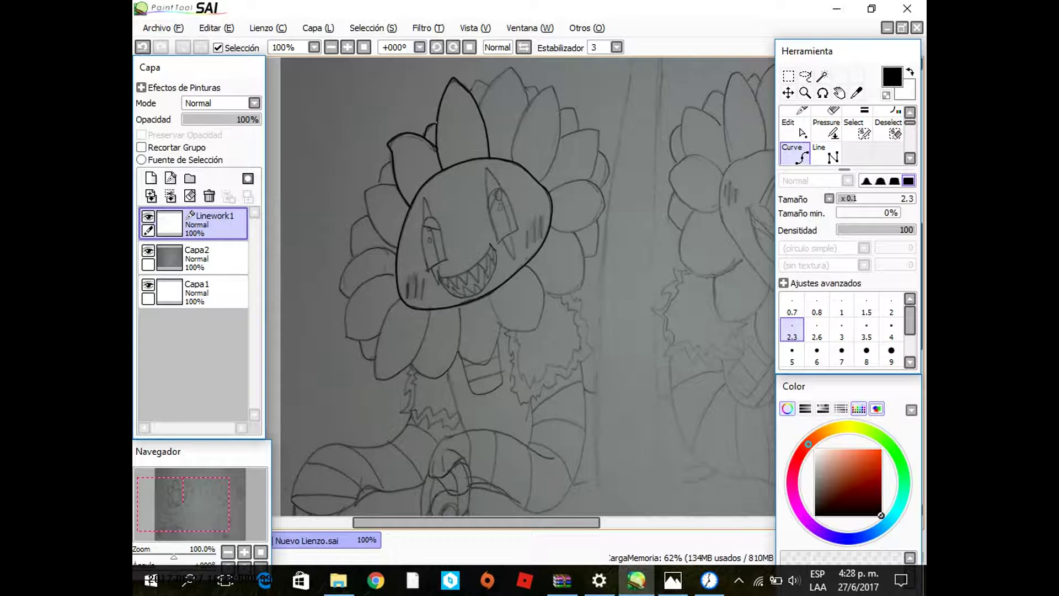
# Step: Trace the remaining petals around the left flower head, including the small ones peeking out behind the large petals
pyautogui.moveTo(472, 86); pyautogui.dragTo(488, 81)
pyautogui.moveTo(381, 165)
pyautogui.mouseDown()
pyautogui.moveTo(391, 183)
pyautogui.moveTo(364, 213)
pyautogui.moveTo(396, 252)
pyautogui.mouseUp()
pyautogui.moveTo(376, 249)
pyautogui.mouseDown()
pyautogui.moveTo(340, 290)
pyautogui.moveTo(351, 297)
pyautogui.moveTo(393, 277)
pyautogui.moveTo(356, 288)
pyautogui.moveTo(347, 336)
pyautogui.moveTo(364, 352)
pyautogui.moveTo(403, 306)
pyautogui.moveTo(386, 316)
pyautogui.moveTo(375, 374)
pyautogui.moveTo(413, 358)
pyautogui.moveTo(430, 307)
pyautogui.mouseUp()
pyautogui.moveTo(417, 371)
pyautogui.mouseDown()
pyautogui.moveTo(451, 366)
pyautogui.moveTo(461, 319)
pyautogui.moveTo(473, 362)
pyautogui.moveTo(499, 337)
pyautogui.moveTo(492, 312)
pyautogui.moveTo(507, 330)
pyautogui.moveTo(538, 331)
pyautogui.moveTo(545, 284)
pyautogui.moveTo(527, 265)
pyautogui.moveTo(585, 284)
pyautogui.moveTo(574, 232)
pyautogui.moveTo(598, 250)
pyautogui.moveTo(598, 228)
pyautogui.moveTo(576, 226)
pyautogui.moveTo(604, 209)
pyautogui.moveTo(604, 195)
pyautogui.moveTo(589, 179)
pyautogui.moveTo(549, 190)
pyautogui.moveTo(599, 132)
pyautogui.moveTo(569, 130)
pyautogui.moveTo(561, 141)
pyautogui.mouseUp()
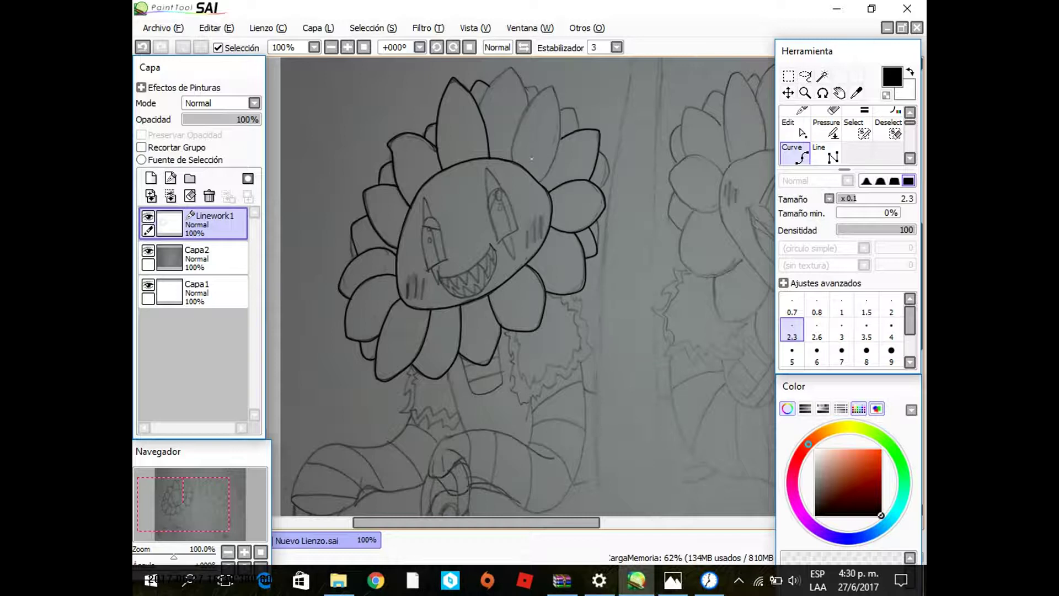
pyautogui.moveTo(482, 108)
pyautogui.mouseDown()
pyautogui.moveTo(504, 71)
pyautogui.moveTo(519, 71)
pyautogui.moveTo(528, 111)
pyautogui.moveTo(559, 100)
pyautogui.moveTo(561, 135)
pyautogui.moveTo(539, 185)
pyautogui.mouseUp()
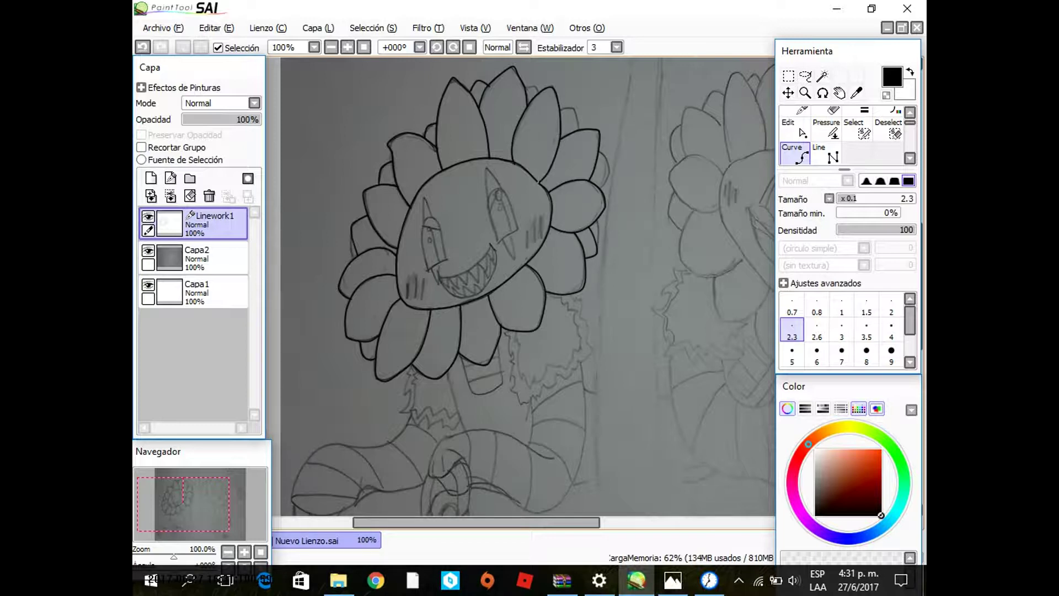
pyautogui.moveTo(576, 108)
pyautogui.mouseDown()
pyautogui.moveTo(610, 176)
pyautogui.moveTo(604, 190)
pyautogui.mouseUp()
# Step: Hide the sketch layer Capa2 and adjust the line point where the upper-left petal meets the left face outline
pyautogui.click(148, 250)
pyautogui.click(795, 127)
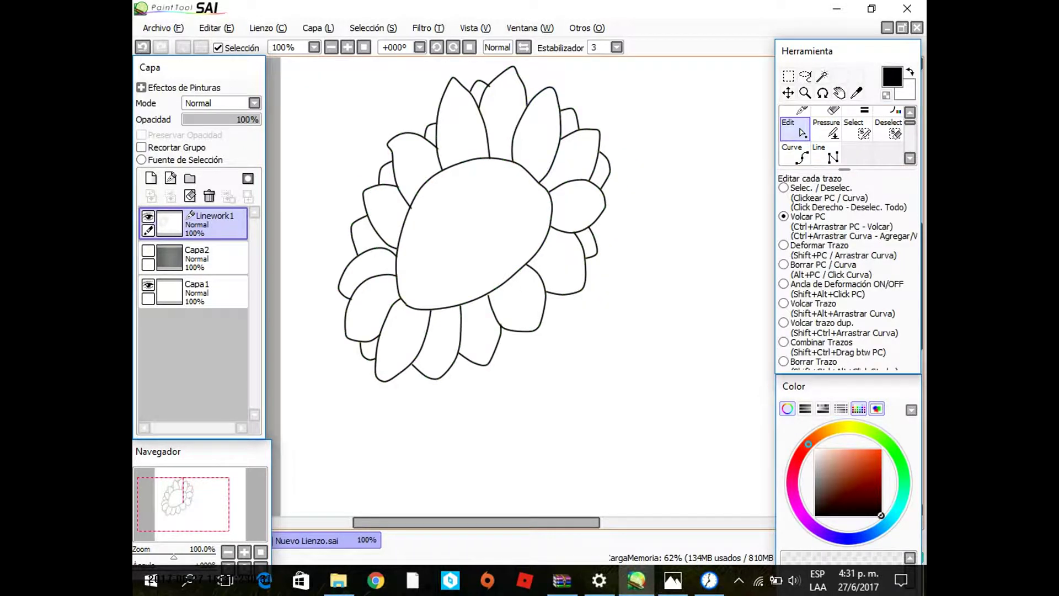
pyautogui.click(826, 128)
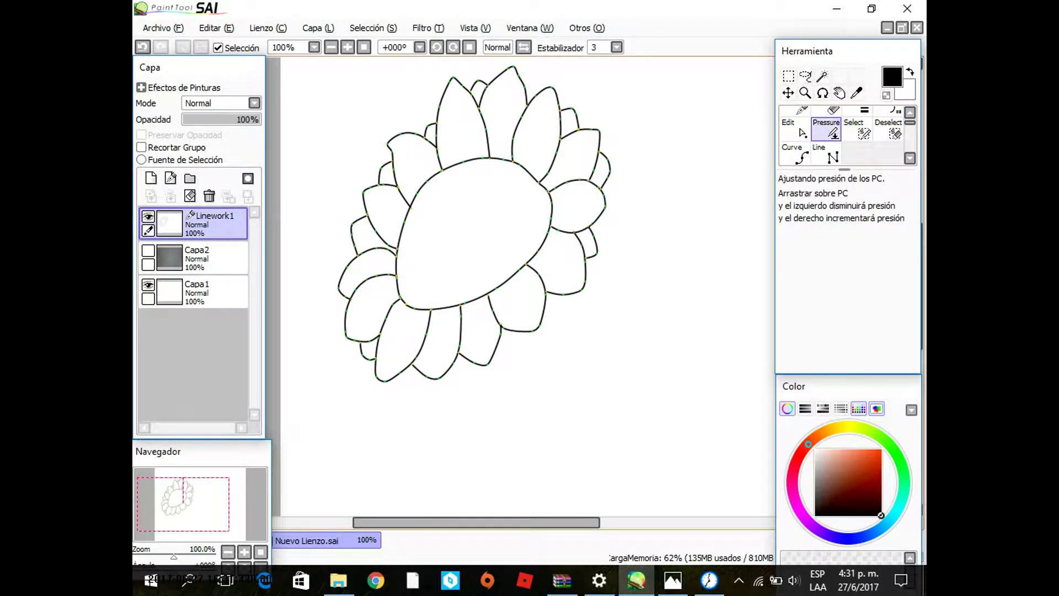
pyautogui.moveTo(411, 202); pyautogui.dragTo(411, 202)
pyautogui.click(795, 127)
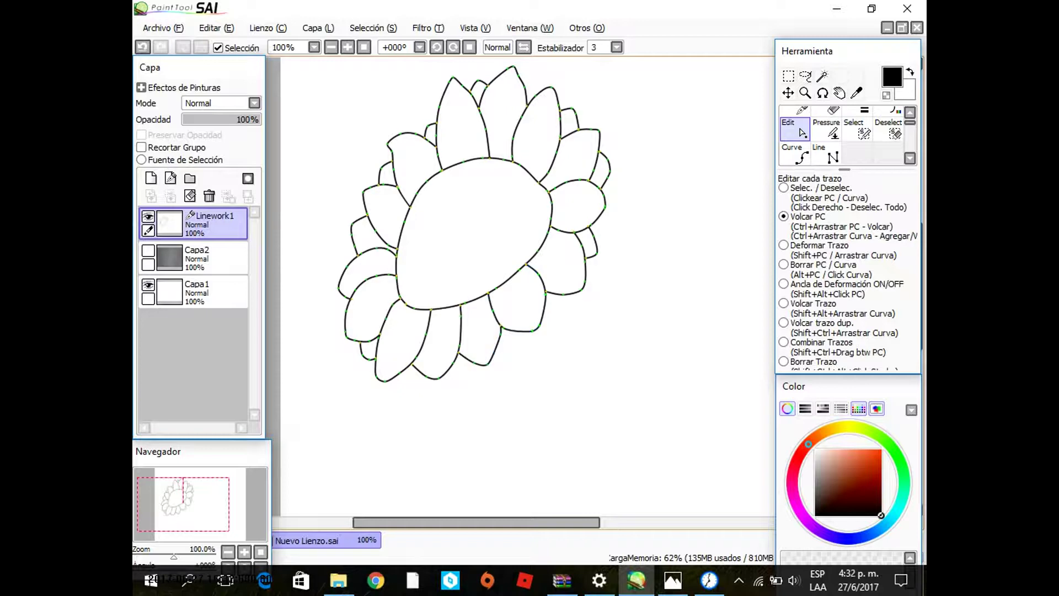
# Step: Show the Capa2 sketch again and trace the left and lower jagged outer edge of the right-hand fur on the left character
pyautogui.click(210, 258)
pyautogui.click(148, 250)
pyautogui.click(210, 220)
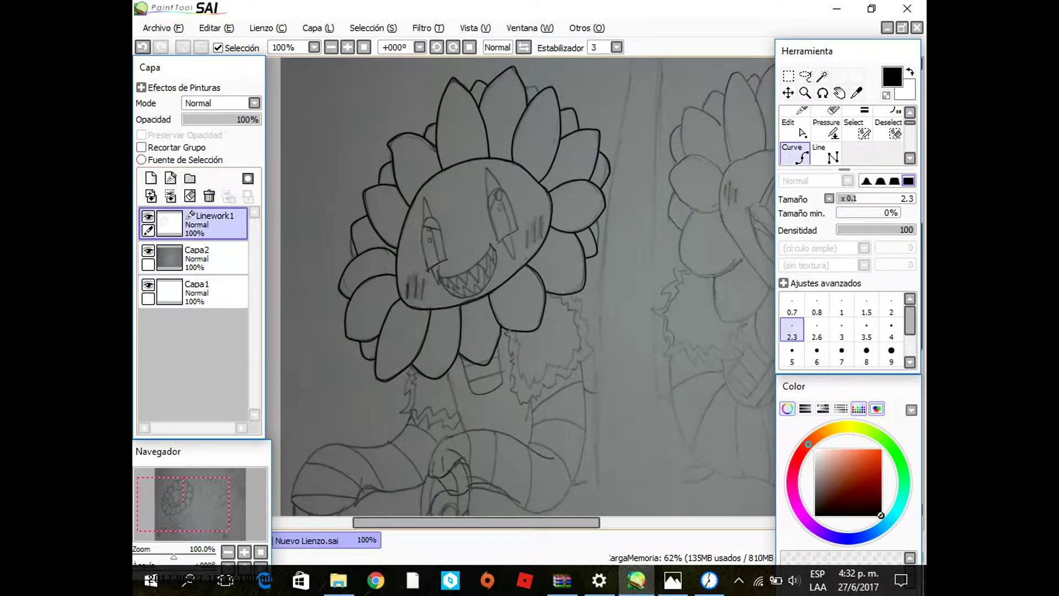
pyautogui.click(511, 354)
pyautogui.click(551, 386)
pyautogui.click(555, 380)
pyautogui.click(561, 375)
pyautogui.click(572, 369)
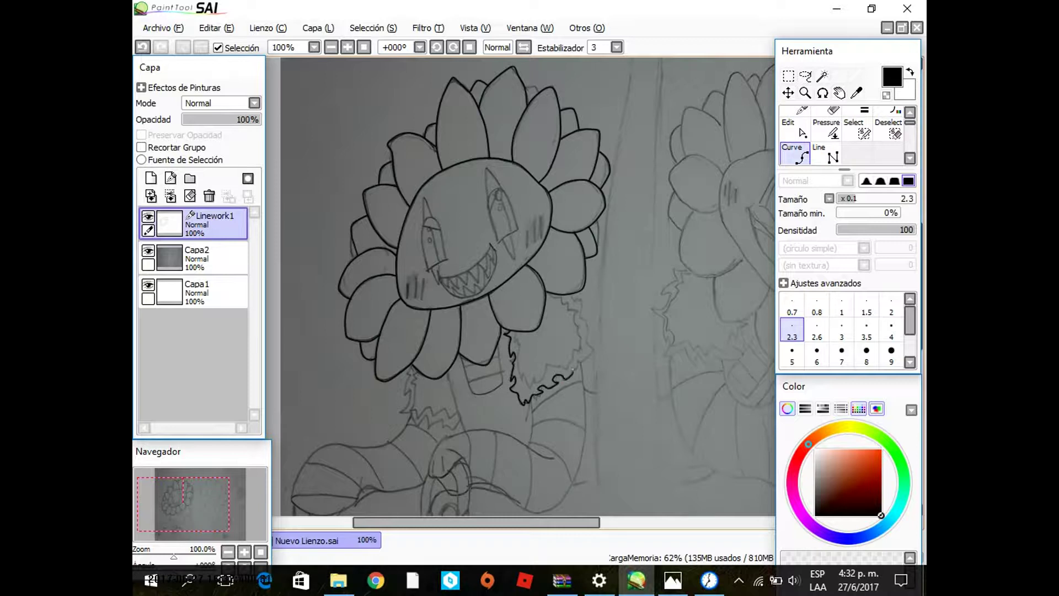
# Step: Finish the right-hand fur's outer edge up to the petal and trace the jagged outer edge of the left-hand fur
pyautogui.click(580, 363)
pyautogui.click(591, 354)
pyautogui.click(588, 344)
pyautogui.click(584, 334)
pyautogui.click(582, 324)
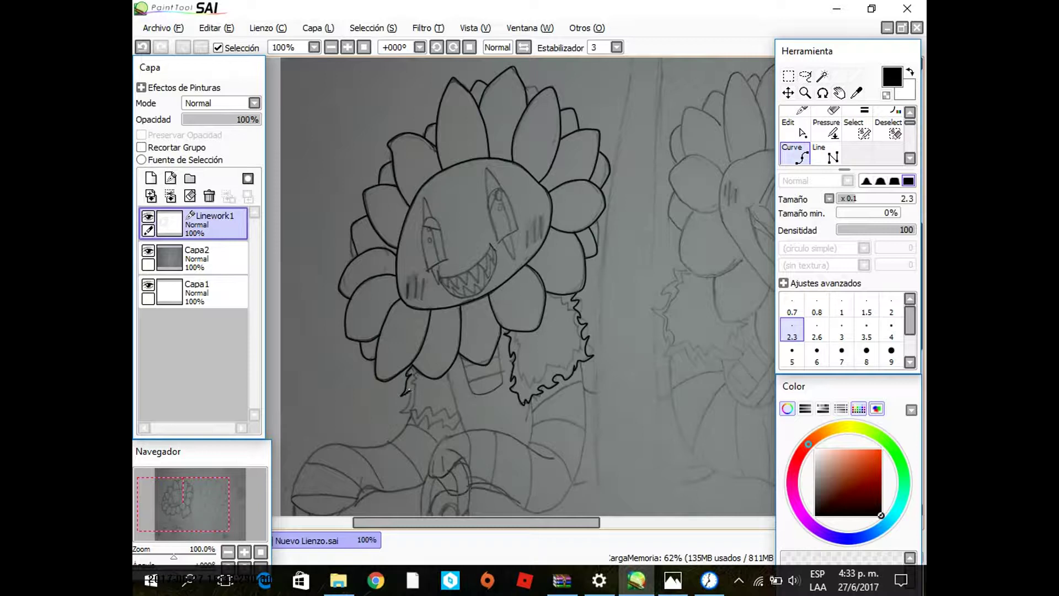
pyautogui.click(416, 427)
# Step: Trace the jagged inner edge of the left character's right-hand fur, from the lower-left side up to the petal
pyautogui.click(519, 363)
pyautogui.click(523, 381)
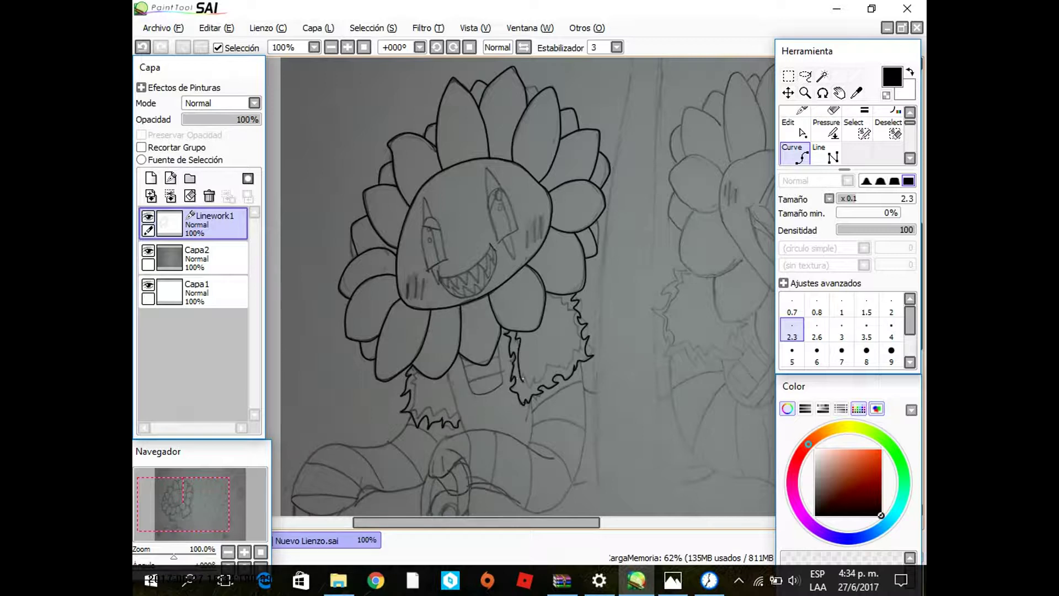
pyautogui.click(528, 388)
pyautogui.click(536, 378)
pyautogui.click(549, 367)
pyautogui.click(562, 366)
pyautogui.click(571, 362)
pyautogui.click(580, 348)
pyautogui.click(573, 335)
pyautogui.click(566, 312)
pyautogui.click(564, 296)
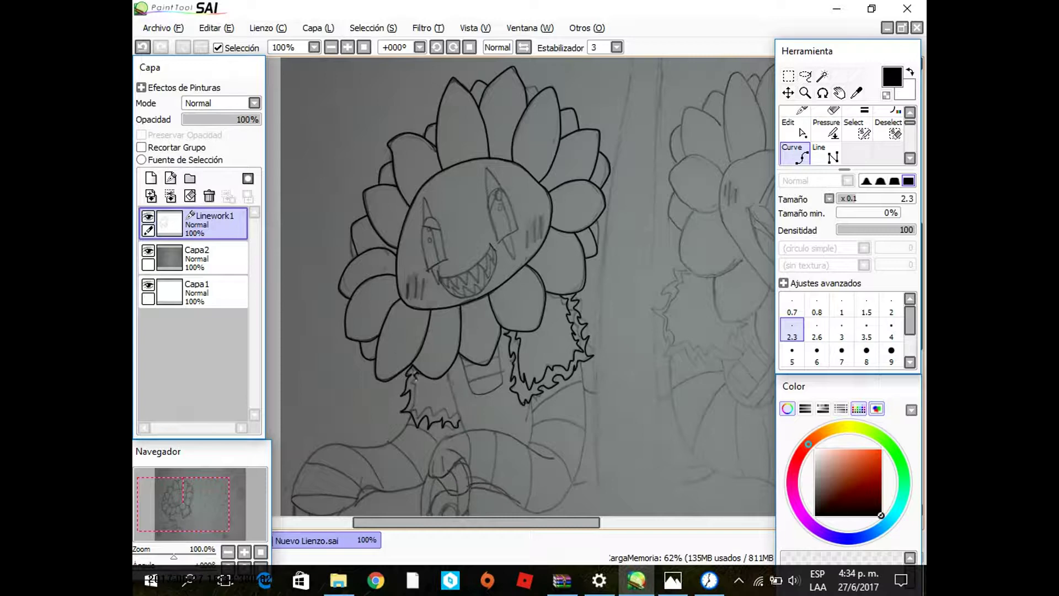
# Step: Trace the jagged inner edge of the small left-hand fur on the left character
pyautogui.click(417, 385)
pyautogui.click(414, 404)
pyautogui.click(433, 409)
pyautogui.click(451, 415)
# Step: Trace the rounded petal on the left side of the right character's flower head
pyautogui.moveTo(496, 276); pyautogui.dragTo(287, 378)
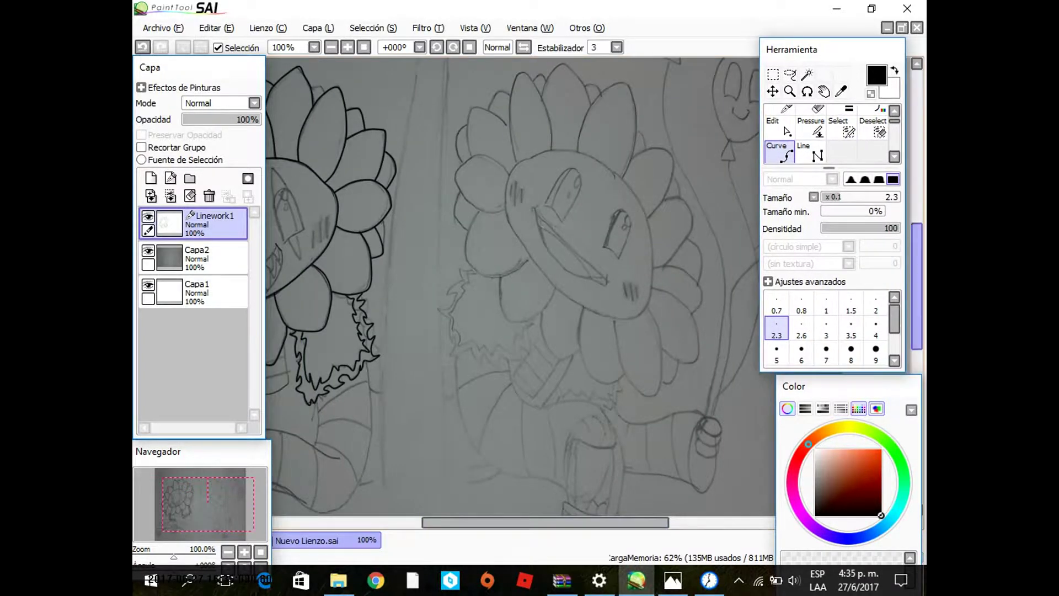
pyautogui.click(510, 288)
pyautogui.click(492, 271)
pyautogui.click(457, 298)
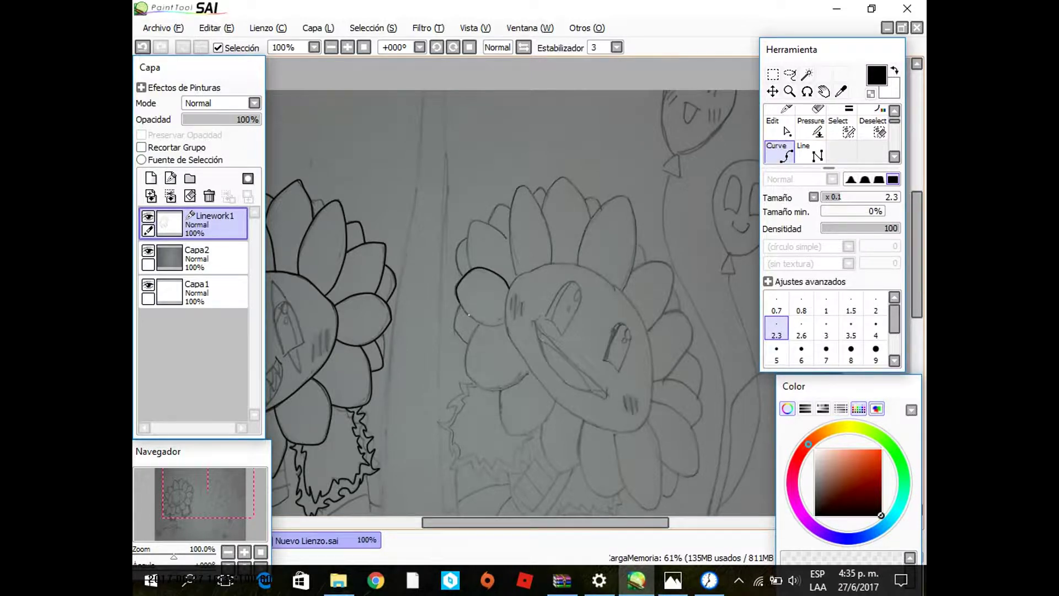
pyautogui.click(479, 324)
pyautogui.click(505, 323)
# Step: Trace the upper-left petals of the right flower head, including the small ones behind them
pyautogui.click(467, 251)
pyautogui.click(470, 222)
pyautogui.click(493, 224)
pyautogui.click(509, 238)
pyautogui.click(457, 267)
pyautogui.click(493, 214)
pyautogui.click(504, 203)
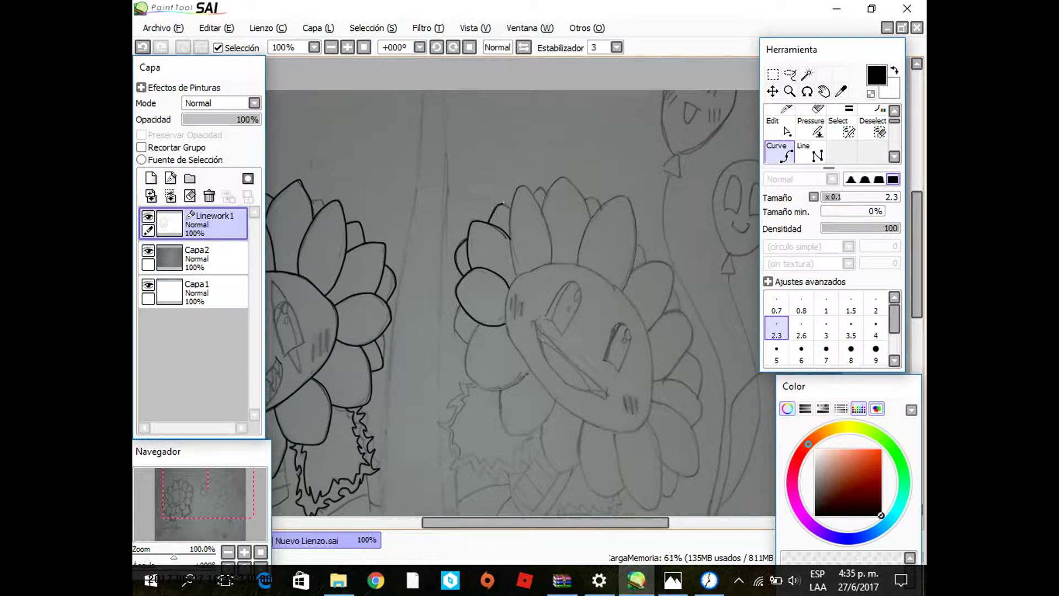
# Step: Trace the tall petals along the top of the right flower head and the small petal tips between them
pyautogui.click(515, 276)
pyautogui.click(521, 188)
pyautogui.click(551, 258)
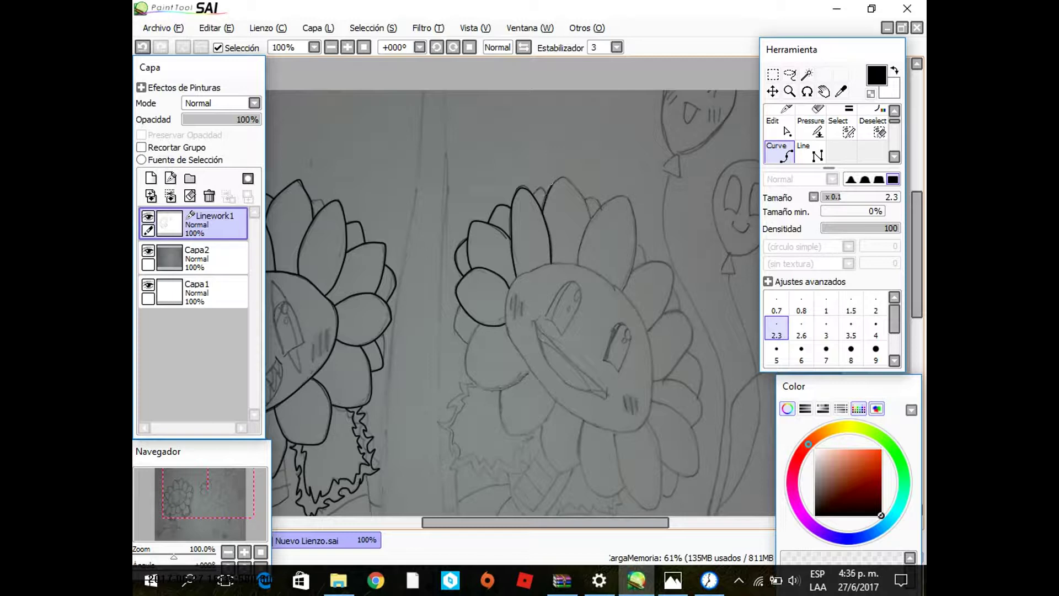
pyautogui.click(552, 183)
pyautogui.click(579, 266)
pyautogui.click(609, 194)
pyautogui.click(634, 212)
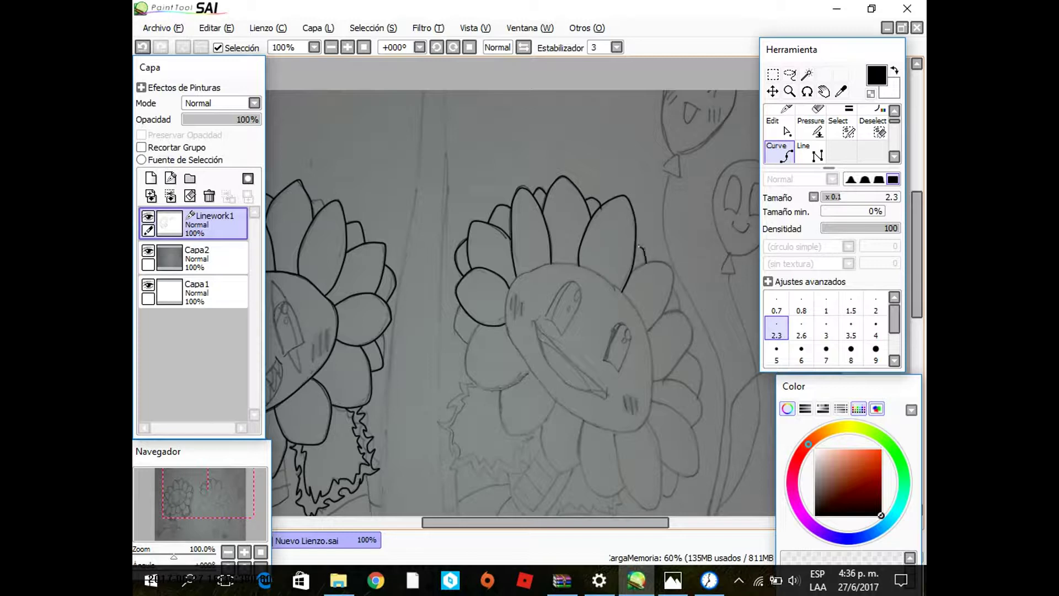
# Step: Trace the upper-right petal and the lower-left petals of the right flower head
pyautogui.click(674, 287)
pyautogui.click(465, 343)
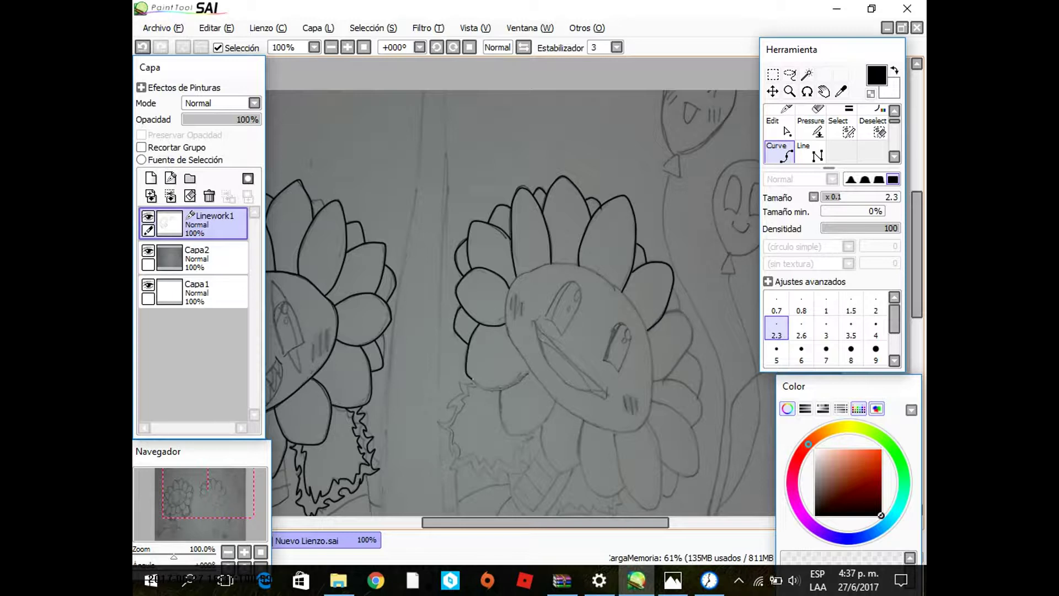
pyautogui.click(483, 388)
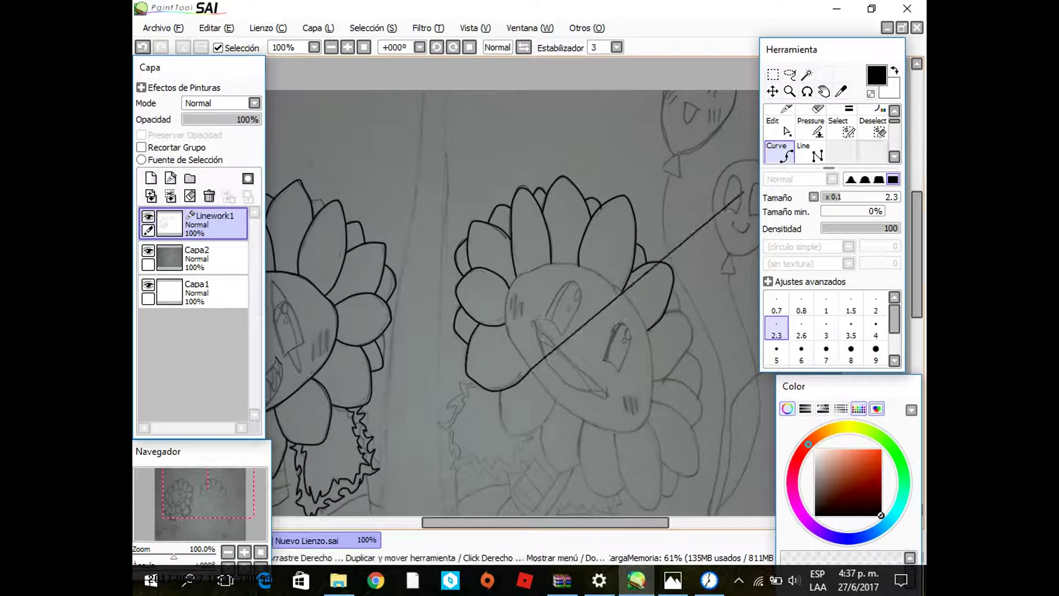
pyautogui.click(778, 152)
pyautogui.click(500, 390)
pyautogui.click(517, 435)
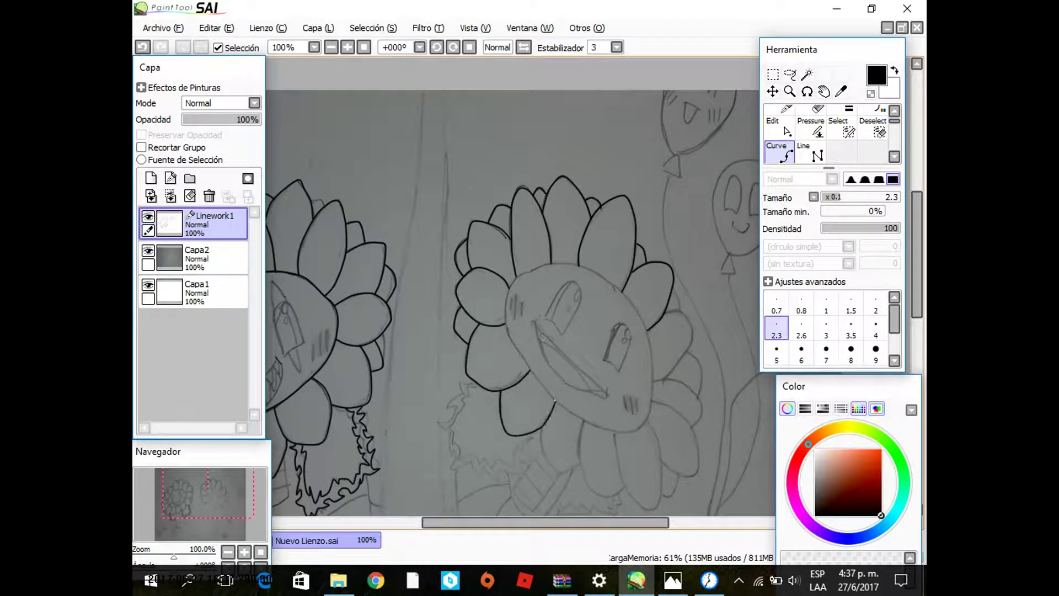
# Step: Trace the petals along the bottom and lower-right side of the right flower head
pyautogui.click(559, 474)
pyautogui.click(606, 498)
pyautogui.click(648, 505)
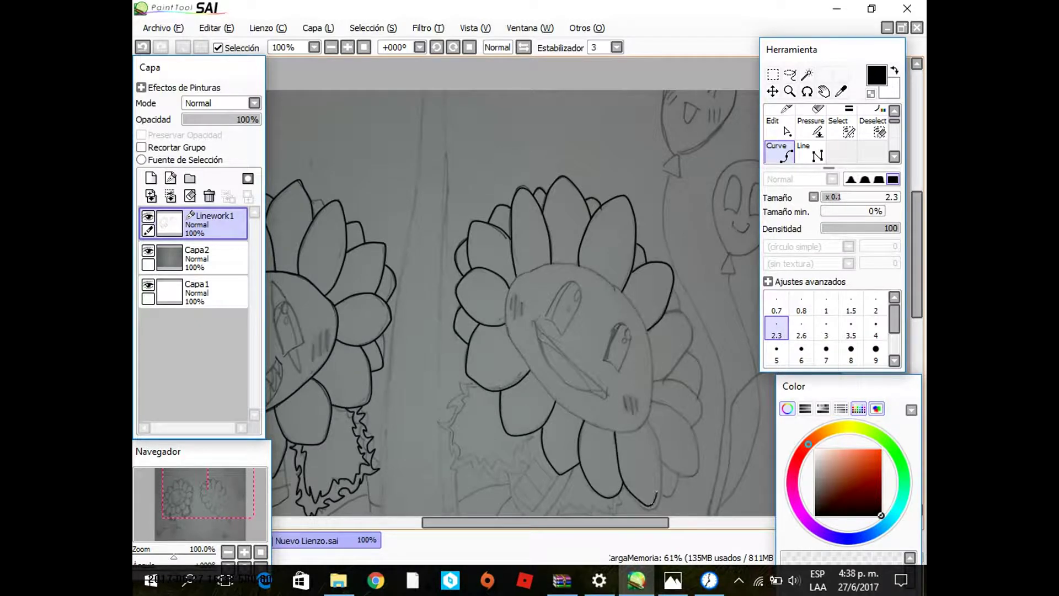
pyautogui.click(663, 498)
pyautogui.click(700, 466)
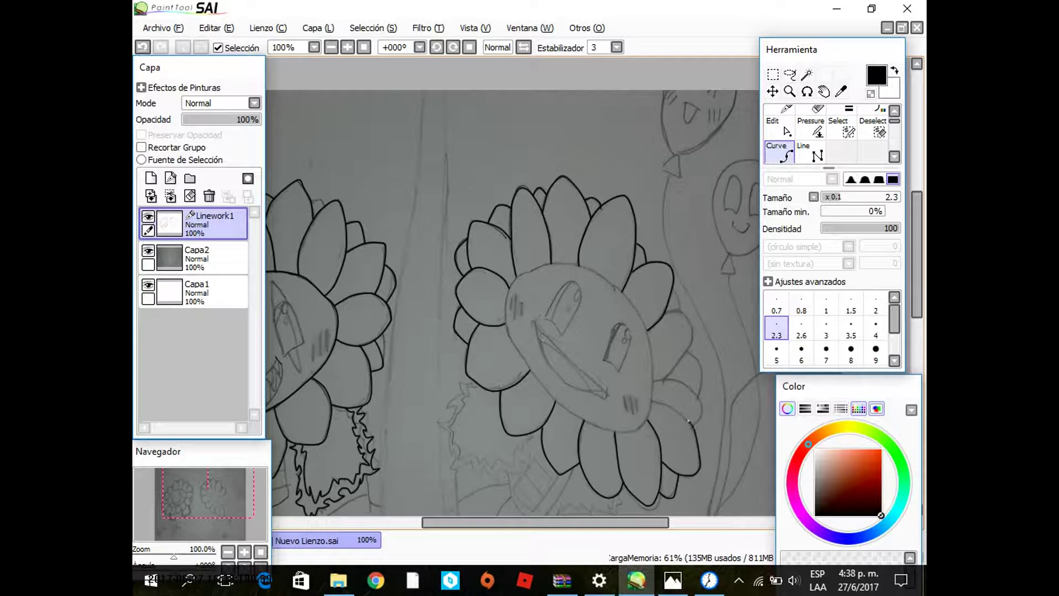
# Step: Trace the remaining right-side petals and the face outline of the right flower head
pyautogui.click(689, 422)
pyautogui.click(661, 382)
pyautogui.click(693, 334)
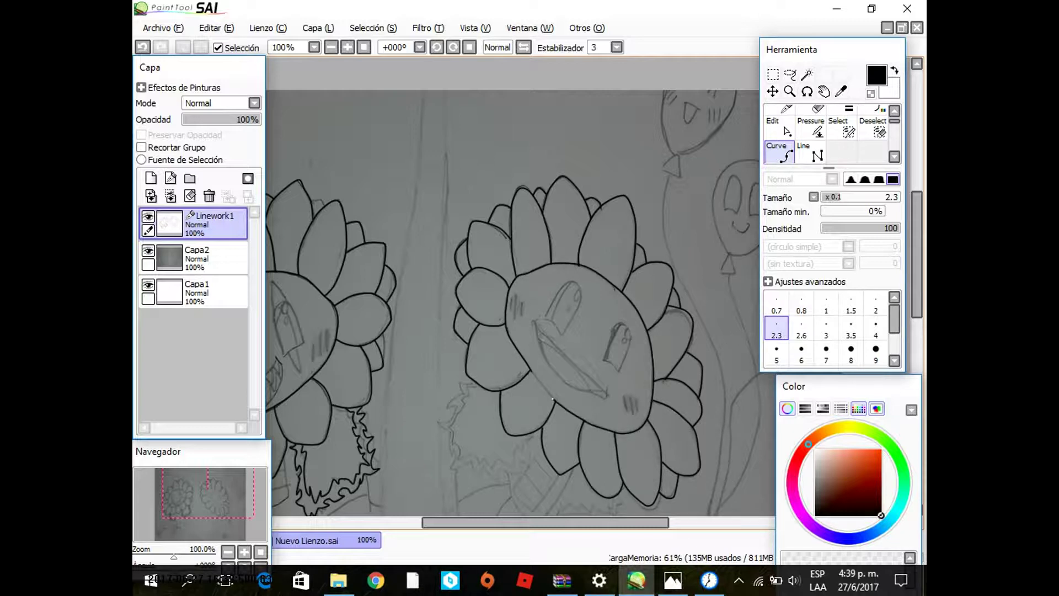
# Step: Hide the sketch layer Capa2 to check the right flower head's linework and its control points
pyautogui.click(780, 127)
pyautogui.click(148, 250)
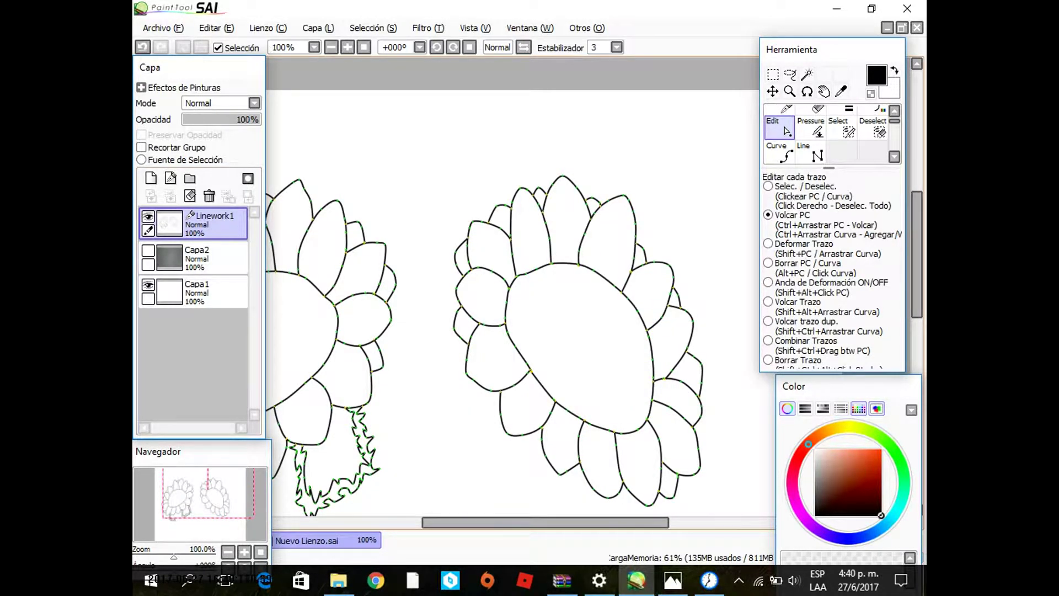
pyautogui.click(811, 128)
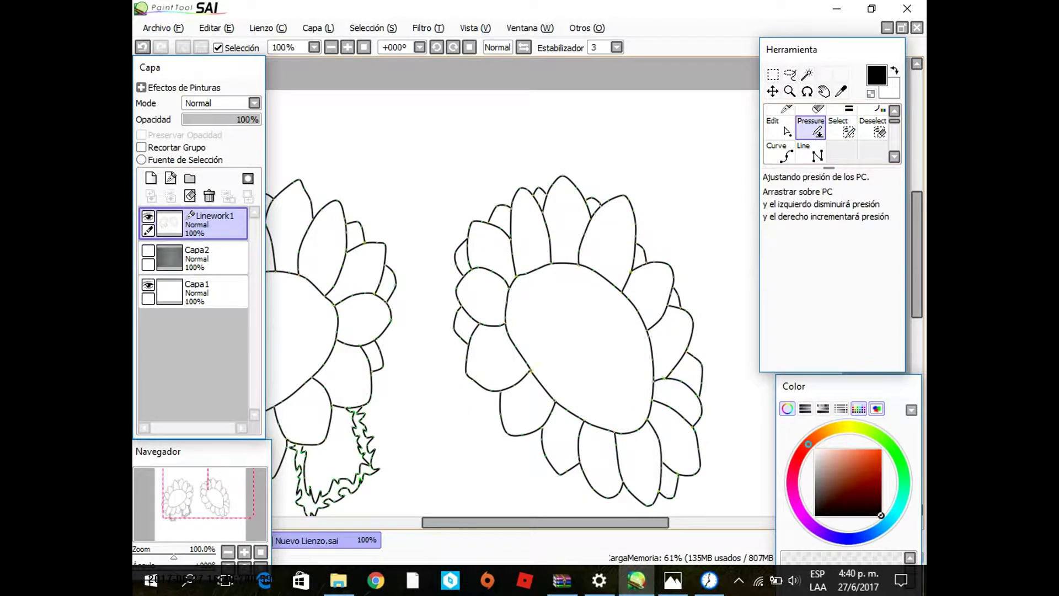
pyautogui.press('ctrl')
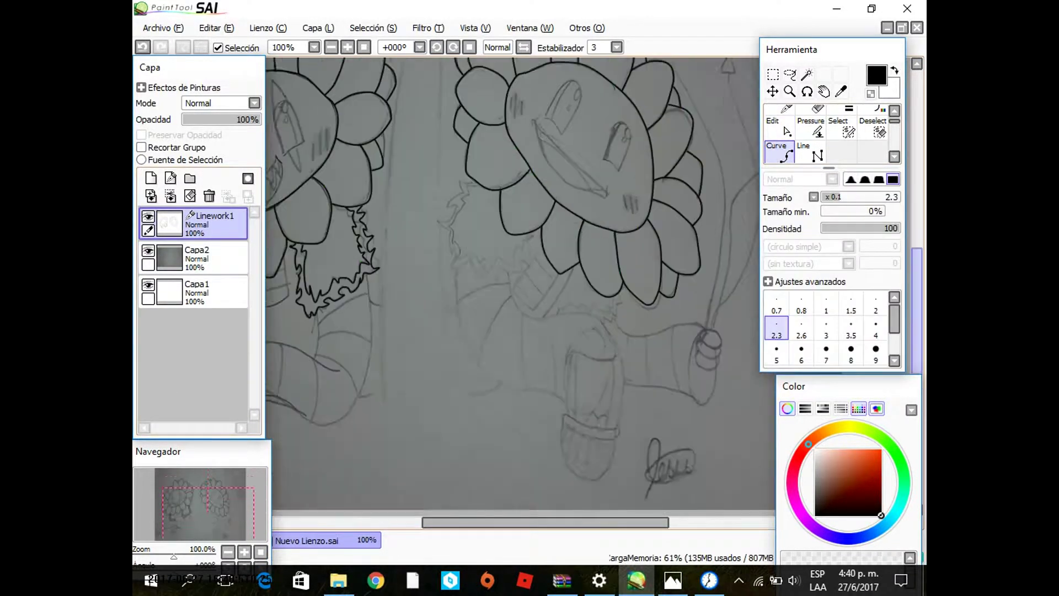
# Step: Trace the jagged outer and inner fur edges beneath the right character's left and bottom petals
pyautogui.scroll(2, 520, 286)
pyautogui.moveTo(463, 248)
pyautogui.mouseDown()
pyautogui.moveTo(446, 281)
pyautogui.moveTo(450, 339)
pyautogui.moveTo(470, 333)
pyautogui.moveTo(495, 349)
pyautogui.moveTo(520, 331)
pyautogui.mouseUp()
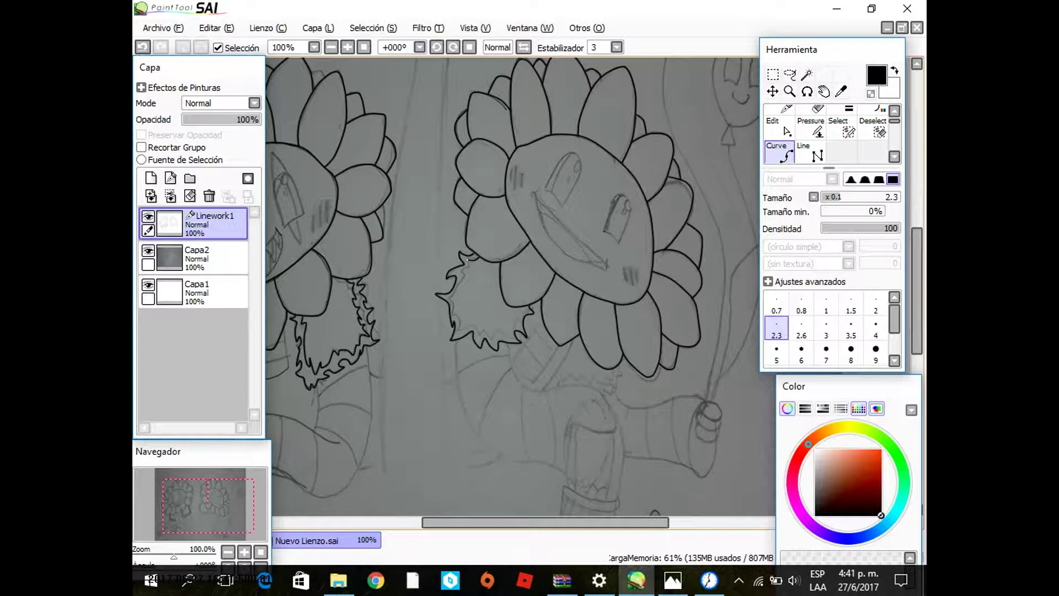
pyautogui.moveTo(473, 255)
pyautogui.mouseDown()
pyautogui.moveTo(452, 295)
pyautogui.moveTo(463, 329)
pyautogui.moveTo(501, 330)
pyautogui.moveTo(576, 382)
pyautogui.moveTo(714, 239)
pyautogui.moveTo(564, 377)
pyautogui.moveTo(588, 384)
pyautogui.moveTo(620, 369)
pyautogui.moveTo(606, 395)
pyautogui.mouseUp()
pyautogui.hotkey('ctrl', 'z')
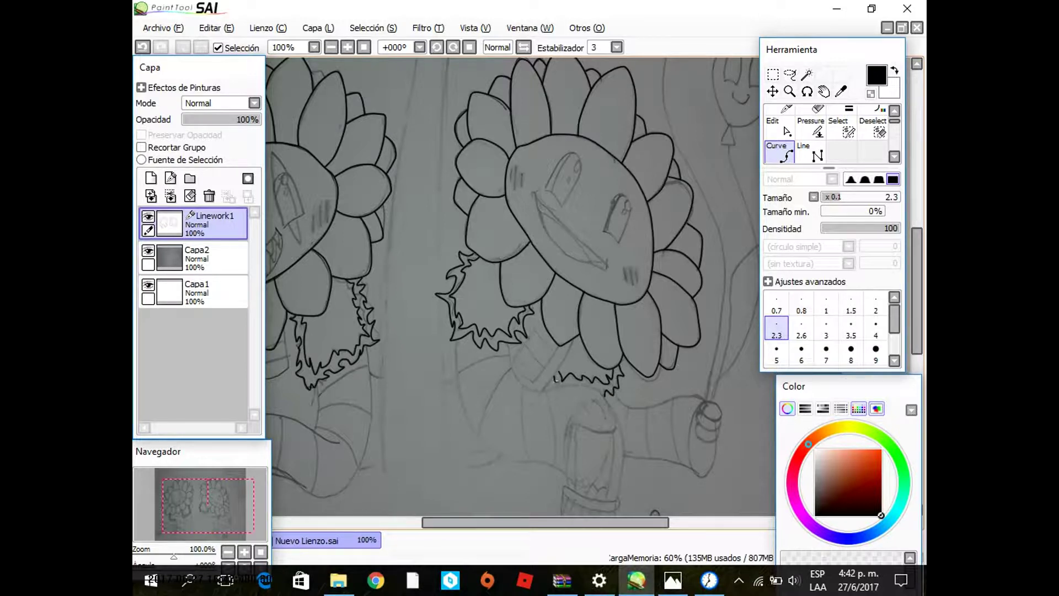
# Step: Set the line size to 2.6 and trace the right character's curved striped limb up to its folded opening
pyautogui.press(']')
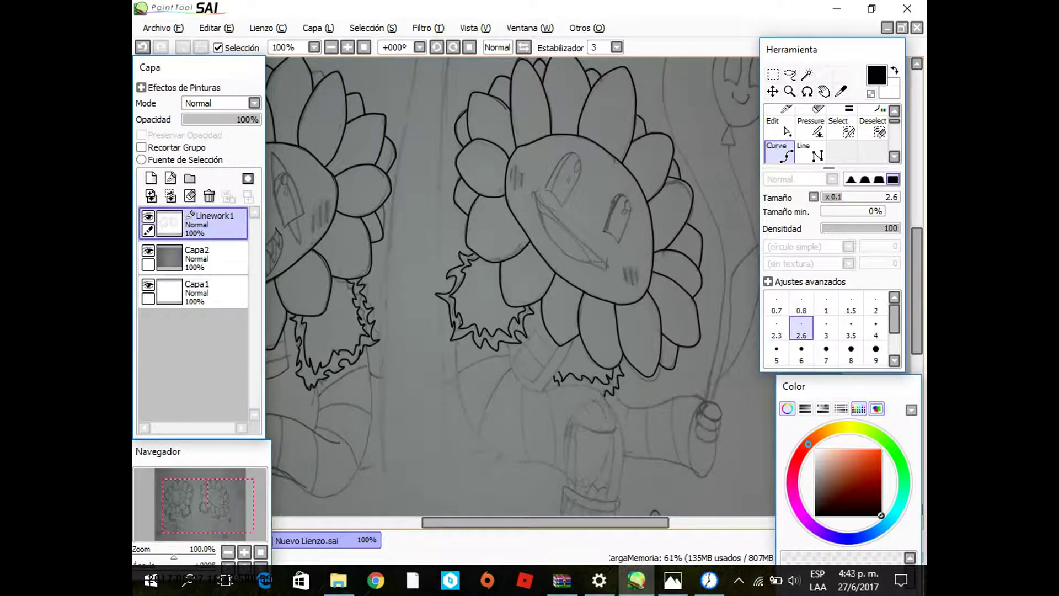
pyautogui.moveTo(457, 339)
pyautogui.mouseDown()
pyautogui.moveTo(477, 430)
pyautogui.moveTo(504, 456)
pyautogui.moveTo(566, 475)
pyautogui.mouseUp()
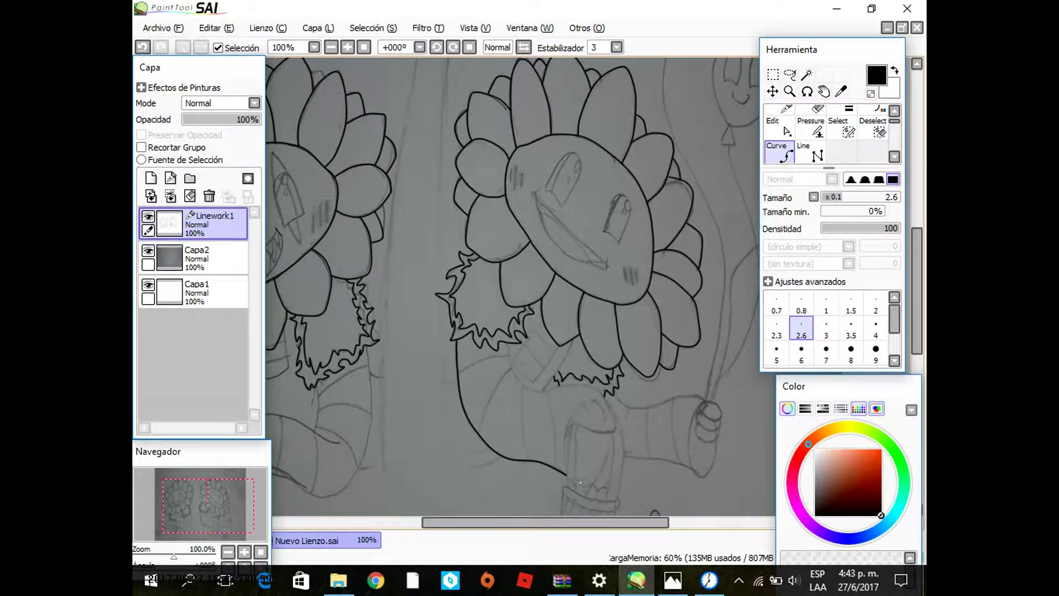
pyautogui.moveTo(588, 488); pyautogui.dragTo(613, 434)
pyautogui.moveTo(566, 470)
pyautogui.mouseDown()
pyautogui.moveTo(566, 430)
pyautogui.moveTo(614, 430)
pyautogui.moveTo(596, 400)
pyautogui.moveTo(583, 403)
pyautogui.moveTo(614, 430)
pyautogui.moveTo(601, 390)
pyautogui.moveTo(526, 389)
pyautogui.moveTo(510, 341)
pyautogui.mouseUp()
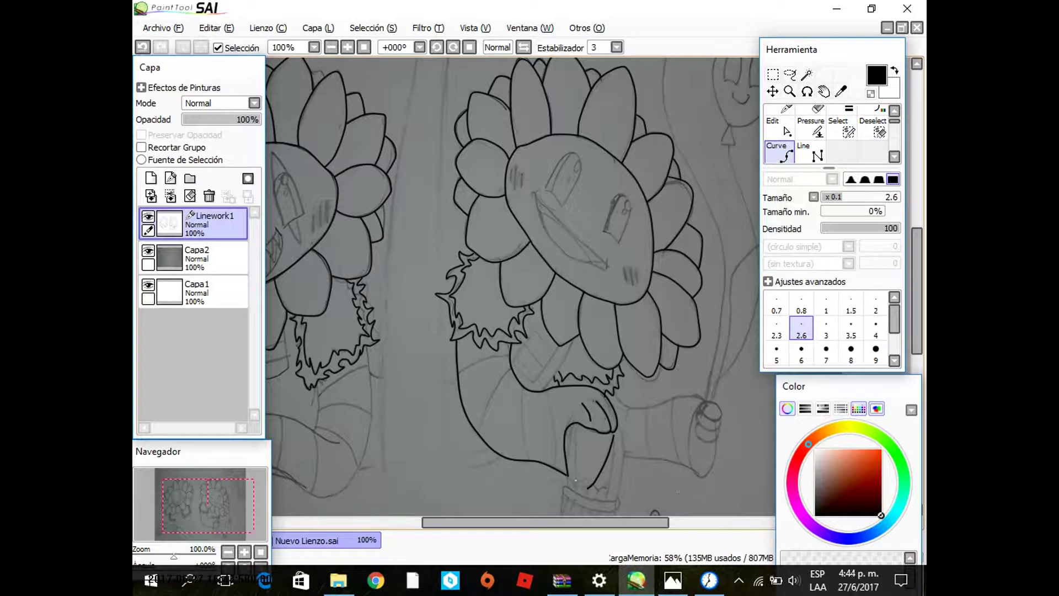
# Step: Trace the inner lines, pointed details and rounded cap at the lower end of the right character's curved limb
pyautogui.moveTo(576, 480)
pyautogui.mouseDown()
pyautogui.moveTo(579, 426)
pyautogui.moveTo(566, 474)
pyautogui.moveTo(614, 453)
pyautogui.moveTo(615, 431)
pyautogui.moveTo(624, 473)
pyautogui.moveTo(617, 500)
pyautogui.moveTo(565, 501)
pyautogui.moveTo(617, 511)
pyautogui.moveTo(577, 493)
pyautogui.mouseUp()
pyautogui.press('ctrl')
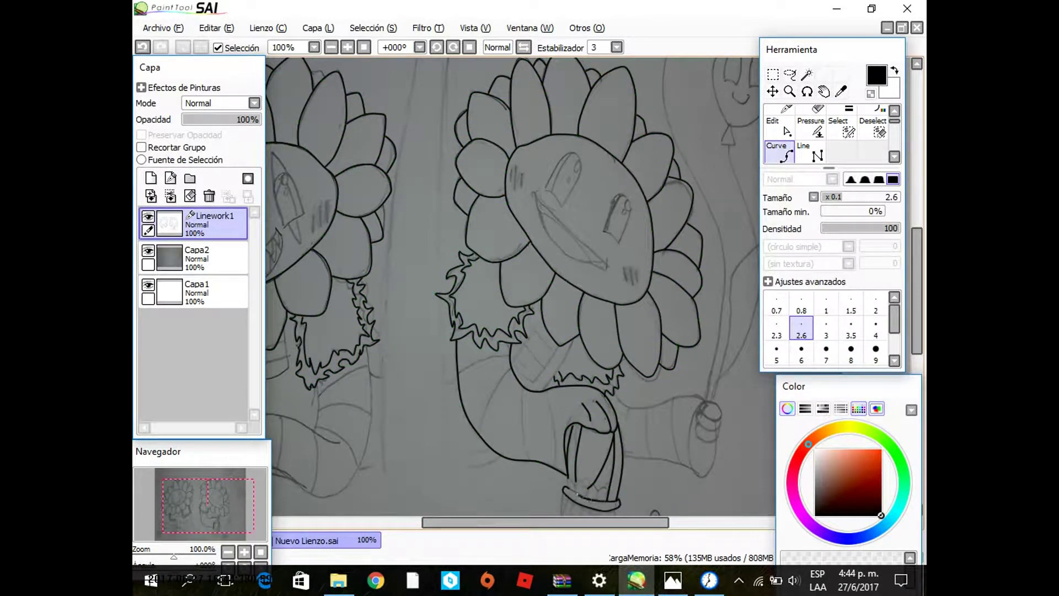
pyautogui.scroll(-3, 577, 494)
pyautogui.moveTo(564, 366)
pyautogui.mouseDown()
pyautogui.moveTo(561, 394)
pyautogui.moveTo(589, 419)
pyautogui.moveTo(618, 379)
pyautogui.moveTo(584, 353)
pyautogui.moveTo(599, 358)
pyautogui.mouseUp()
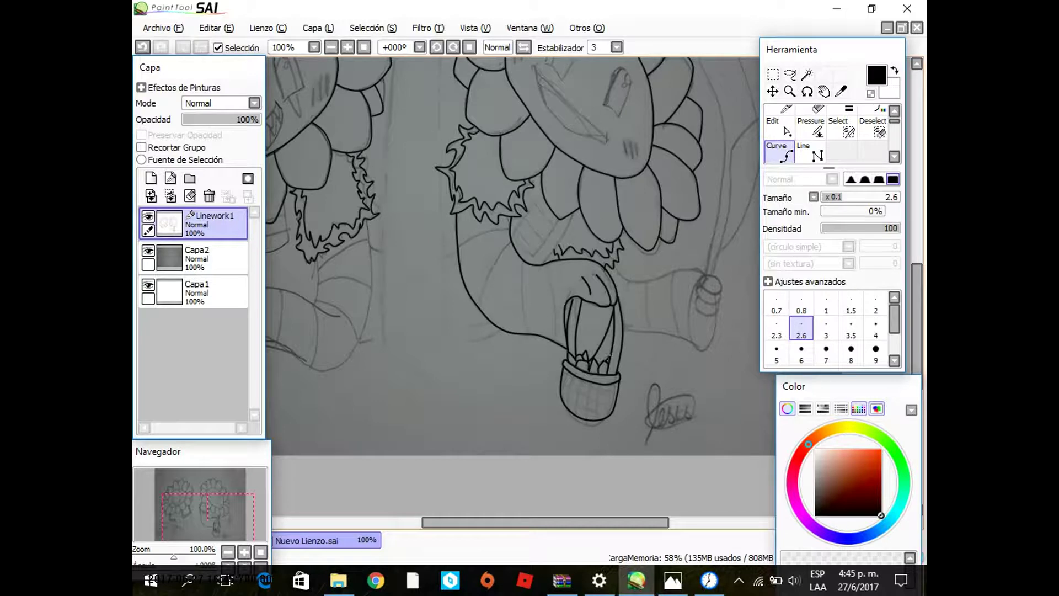
# Step: Trace the right character's outstretched sleeve with its oval cuff and the fingers holding the balloon strings
pyautogui.moveTo(624, 331)
pyautogui.mouseDown()
pyautogui.moveTo(698, 348)
pyautogui.moveTo(715, 313)
pyautogui.mouseUp()
pyautogui.moveTo(696, 347)
pyautogui.mouseDown()
pyautogui.moveTo(689, 298)
pyautogui.moveTo(704, 276)
pyautogui.mouseUp()
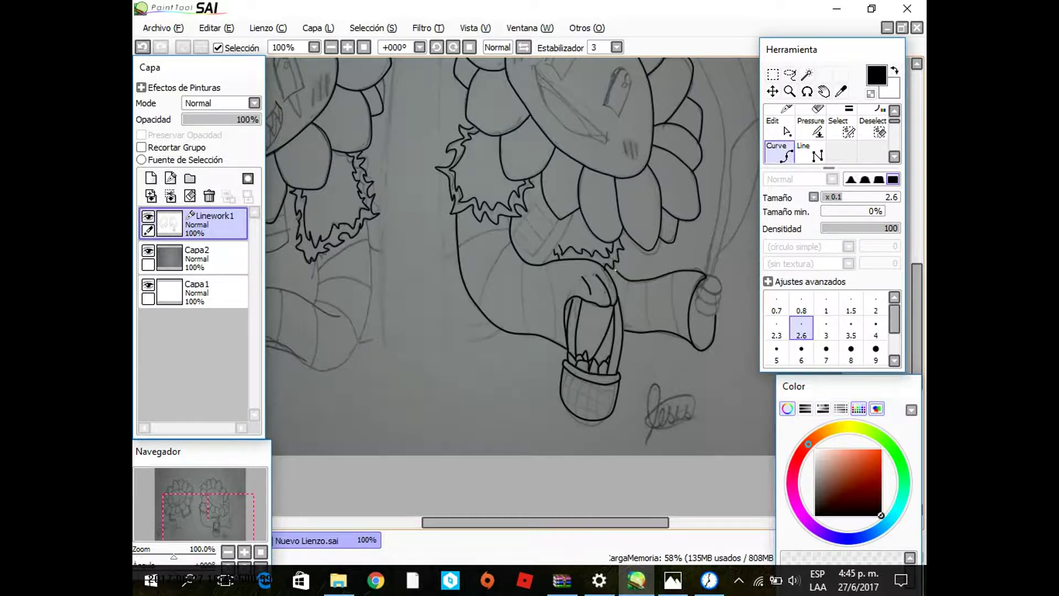
pyautogui.press('ctrl')
pyautogui.rightClick(695, 312)
pyautogui.press('Escape')
pyautogui.press('ctrl')
pyautogui.click(721, 307)
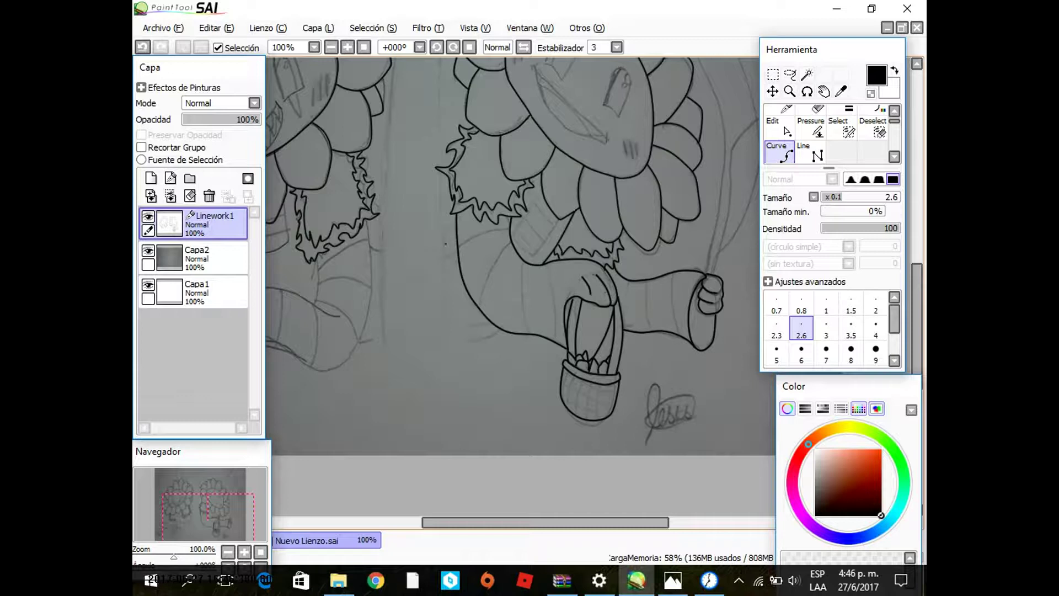
# Step: Trace the small striped section between the fur edges and the short lines extending left from the right character's body
pyautogui.click(517, 236)
pyautogui.click(535, 254)
pyautogui.click(560, 219)
pyautogui.click(538, 248)
pyautogui.click(544, 195)
pyautogui.click(446, 344)
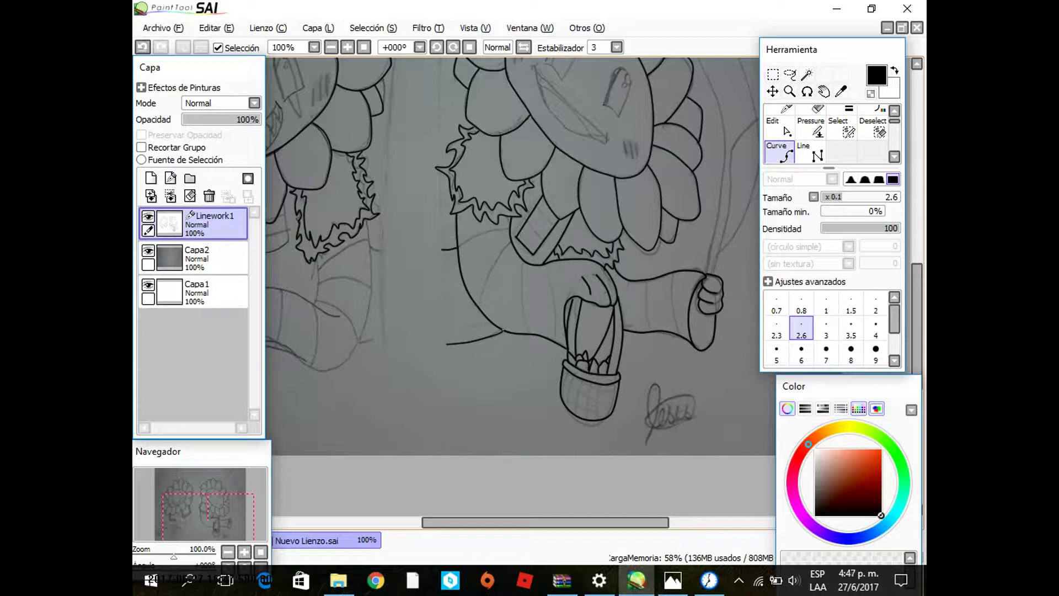
# Step: Trace the rounded end and upper edge of the left character's outstretched striped limb
pyautogui.hscroll(-5, 501, 334)
pyautogui.click(448, 374)
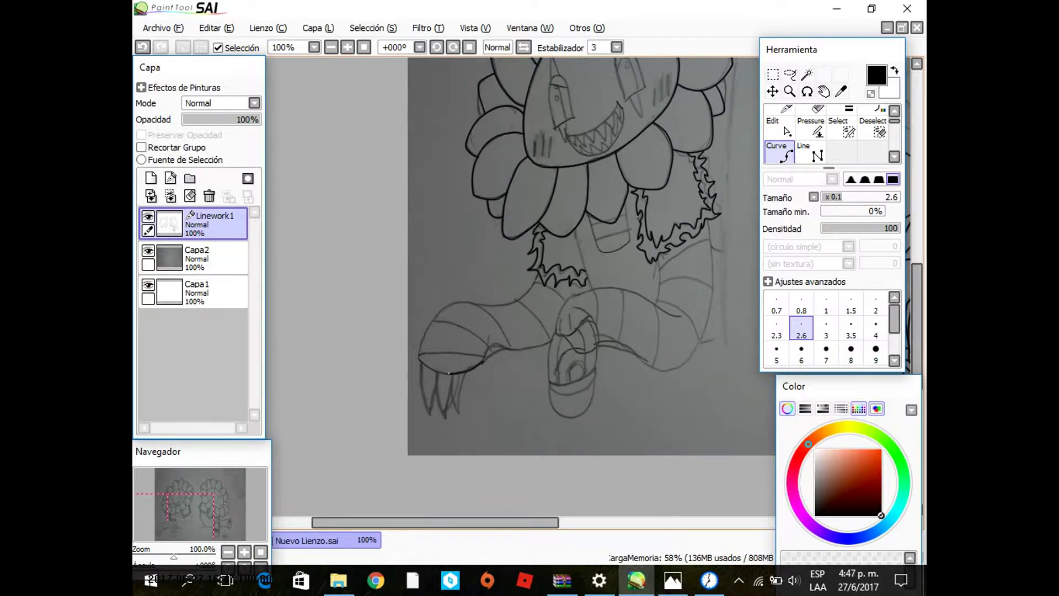
pyautogui.click(419, 356)
pyautogui.click(425, 320)
pyautogui.click(468, 301)
pyautogui.click(495, 305)
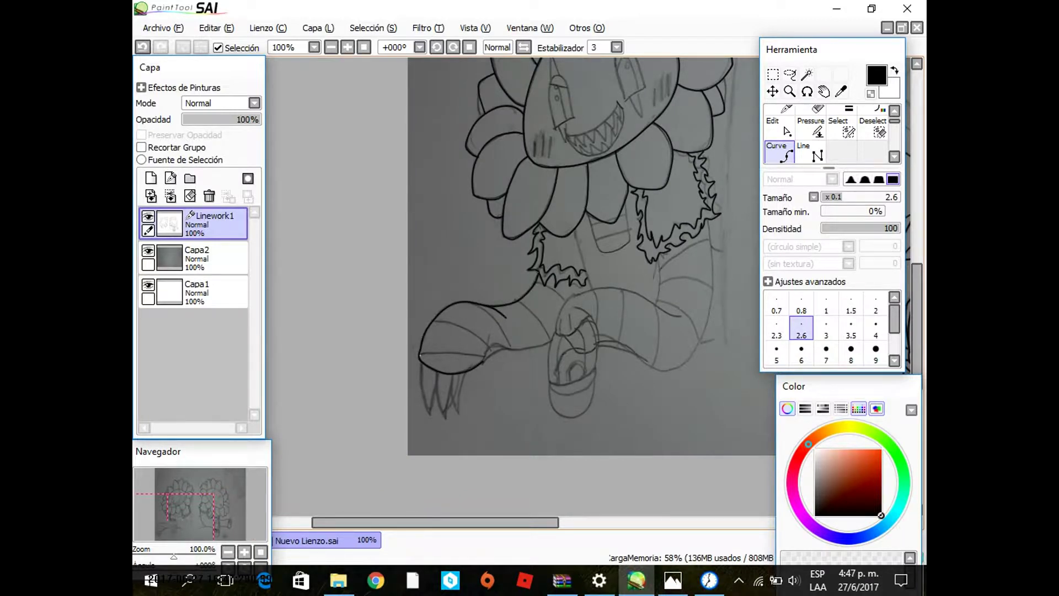
# Step: Trace the cross stripes and the lower edge of the left character's outstretched limb
pyautogui.click(420, 353)
pyautogui.click(485, 356)
pyautogui.click(432, 321)
pyautogui.click(491, 351)
pyautogui.press('ctrl')
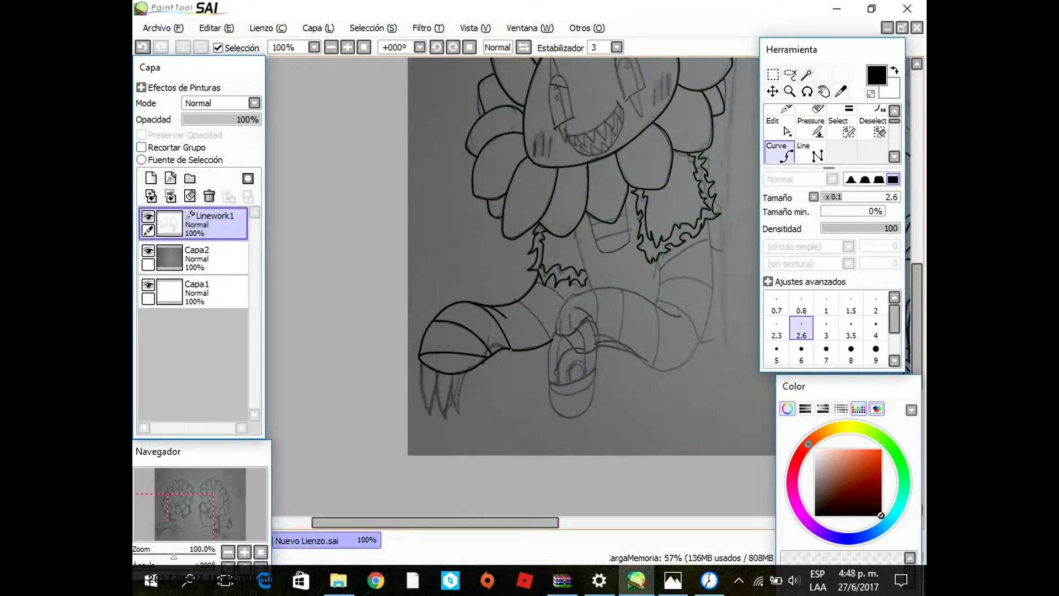
# Step: Trace the edge below the left fur trim, the rounded fold, and the upper edge of the left character's curved limb
pyautogui.click(535, 285)
pyautogui.click(564, 335)
pyautogui.click(582, 291)
pyautogui.click(690, 316)
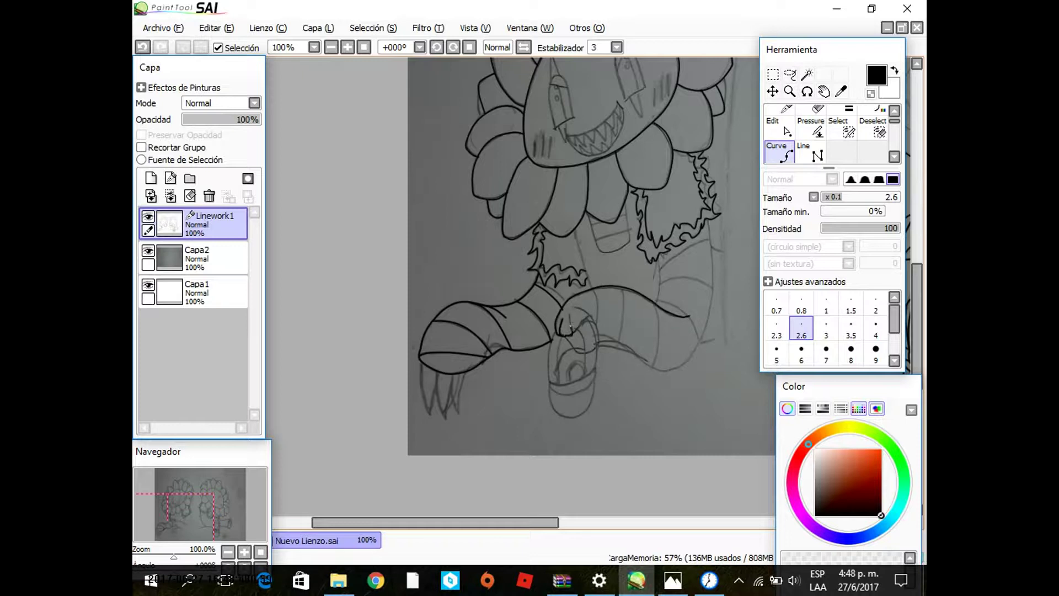
# Step: Trace the folded opening and the curled inner details at the end of the left character's curved limb
pyautogui.click(570, 314)
pyautogui.click(589, 319)
pyautogui.click(583, 349)
pyautogui.click(556, 375)
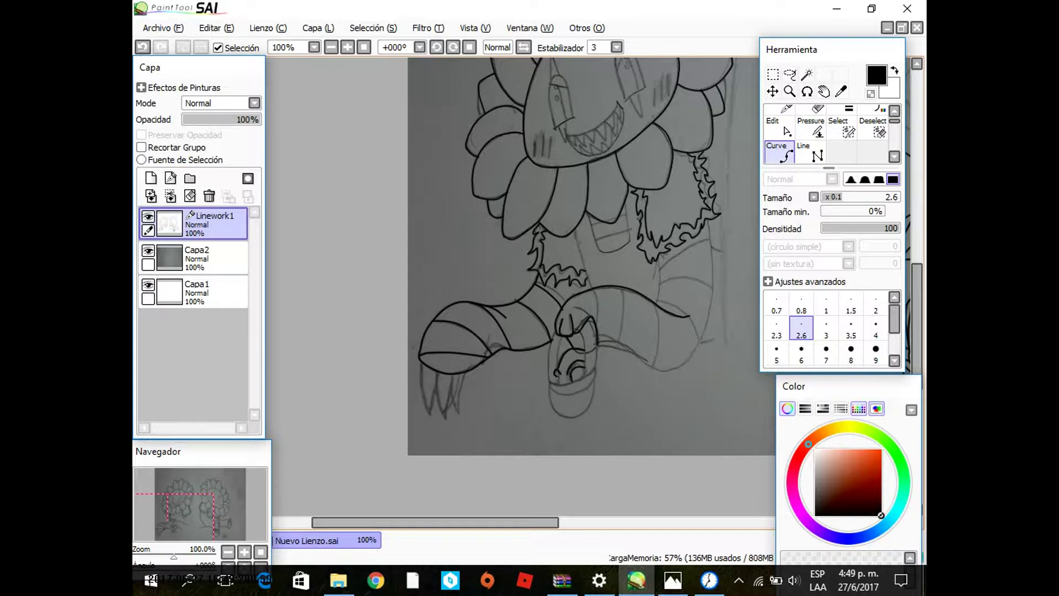
# Step: Trace the rim and rounded cap at the lower end of the left character's curved limb
pyautogui.click(586, 377)
pyautogui.click(596, 371)
pyautogui.click(574, 393)
pyautogui.doubleClick(548, 383)
pyautogui.click(550, 386)
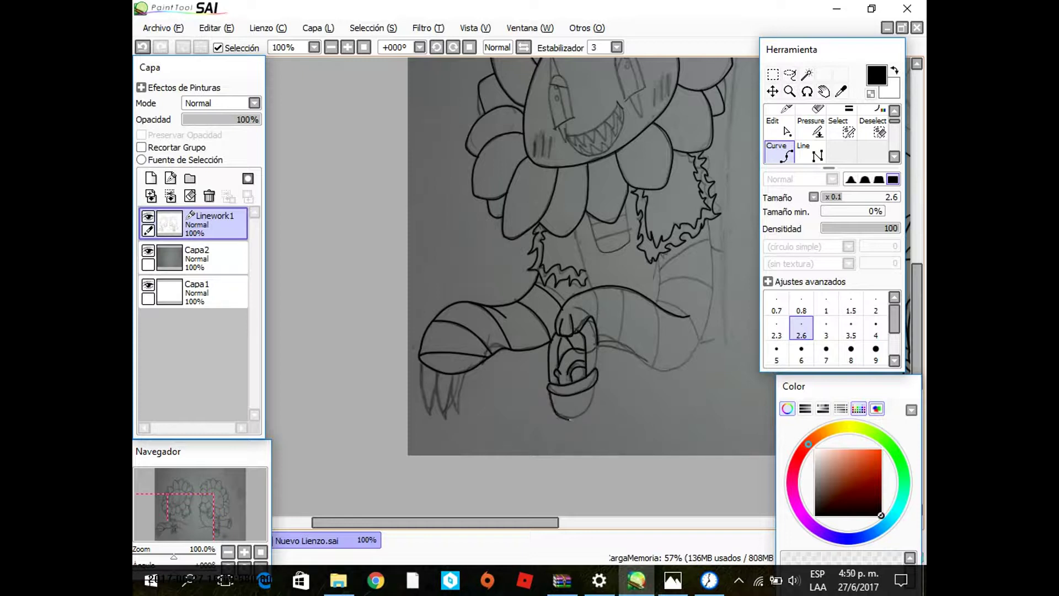
pyautogui.click(574, 421)
pyautogui.doubleClick(598, 380)
# Step: Trace the lower outer contour of the left character's curved limb up to the fur, plus the inner edge below the fur
pyautogui.click(609, 342)
pyautogui.click(662, 369)
pyautogui.doubleClick(712, 221)
pyautogui.click(660, 255)
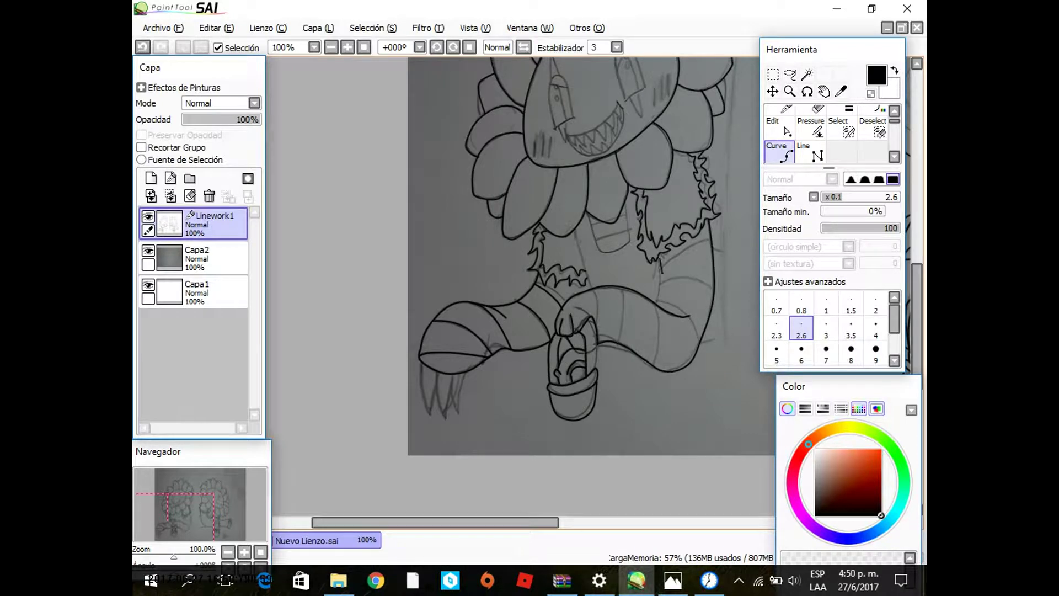
pyautogui.doubleClick(656, 301)
# Step: Trace the left character's hanging tie below the petals and its horizontal stripes
pyautogui.click(589, 212)
pyautogui.doubleClick(612, 274)
pyautogui.click(635, 268)
pyautogui.doubleClick(624, 203)
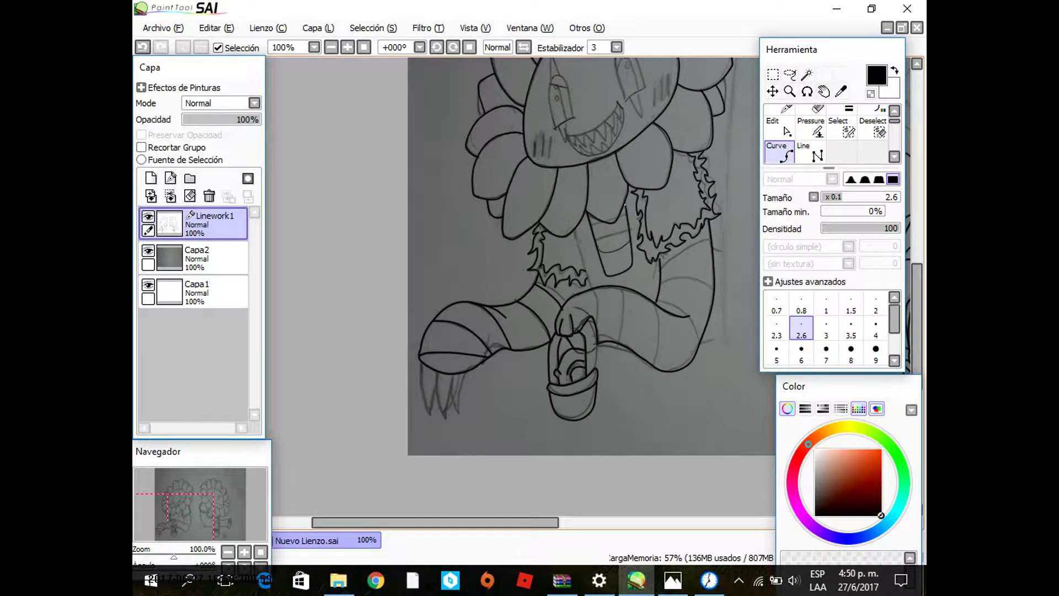
pyautogui.click(602, 258)
pyautogui.doubleClick(633, 269)
pyautogui.click(600, 241)
pyautogui.doubleClick(634, 255)
pyautogui.click(595, 220)
pyautogui.doubleClick(627, 236)
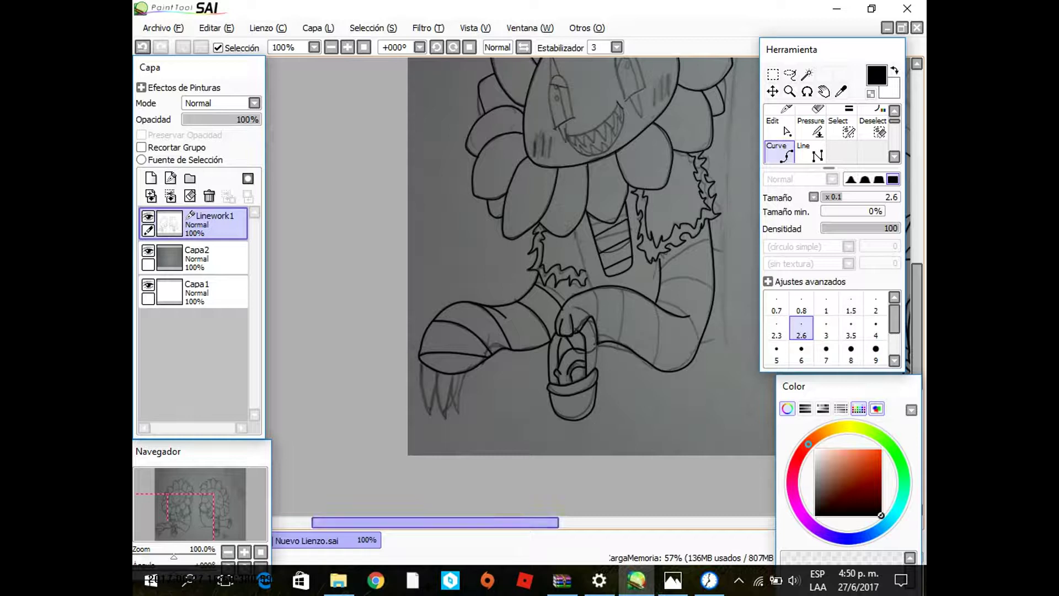
# Step: Trace the three pointed claws at the end of the left character's outstretched limb
pyautogui.click(422, 364)
pyautogui.click(430, 420)
pyautogui.click(435, 381)
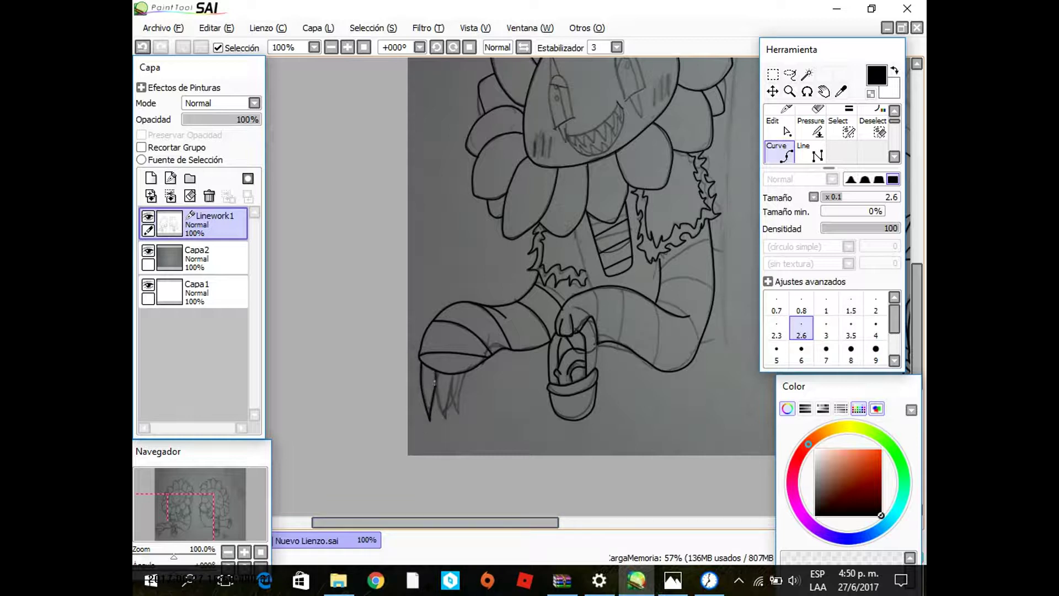
pyautogui.click(446, 423)
pyautogui.click(456, 374)
pyautogui.click(460, 414)
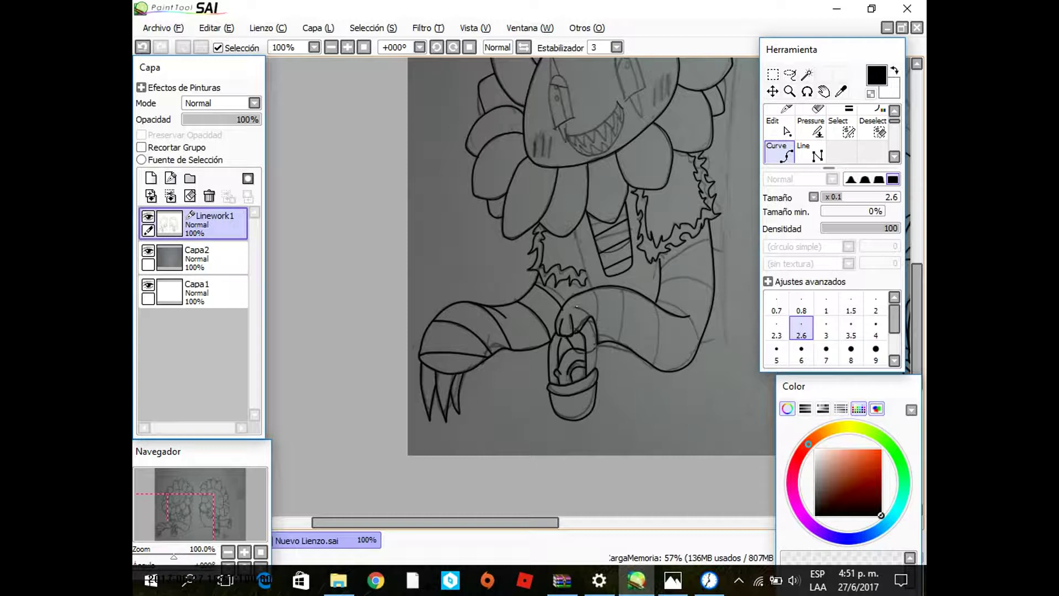
# Step: Trace the stripes across the left character's curved limb and adjust the nearby lines, adding the body edge beside the tie
pyautogui.click(597, 326)
pyautogui.click(622, 286)
pyautogui.click(657, 303)
pyautogui.click(654, 362)
pyautogui.click(677, 305)
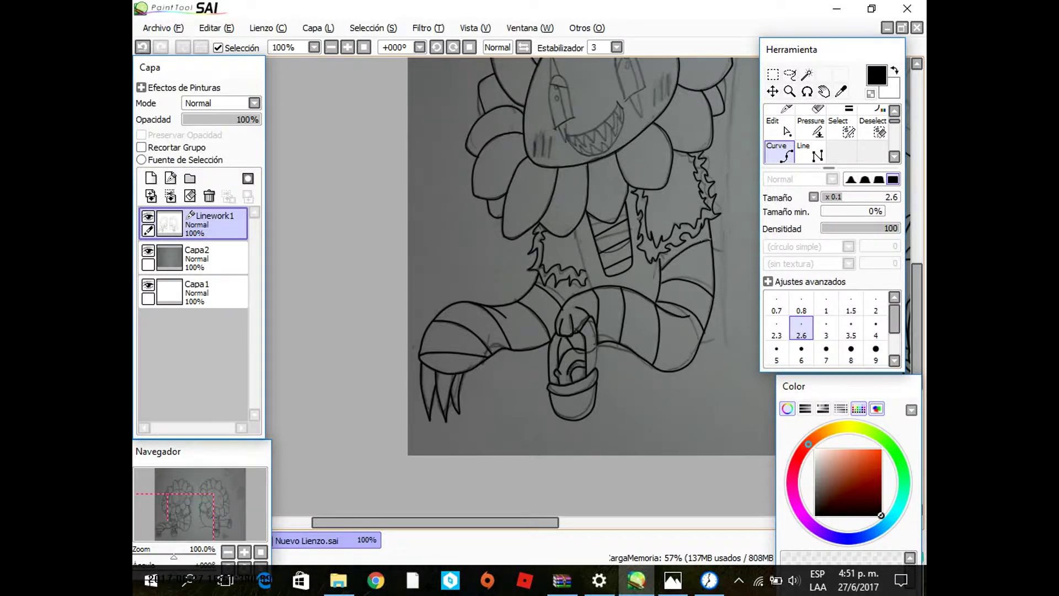
pyautogui.press('ctrl')
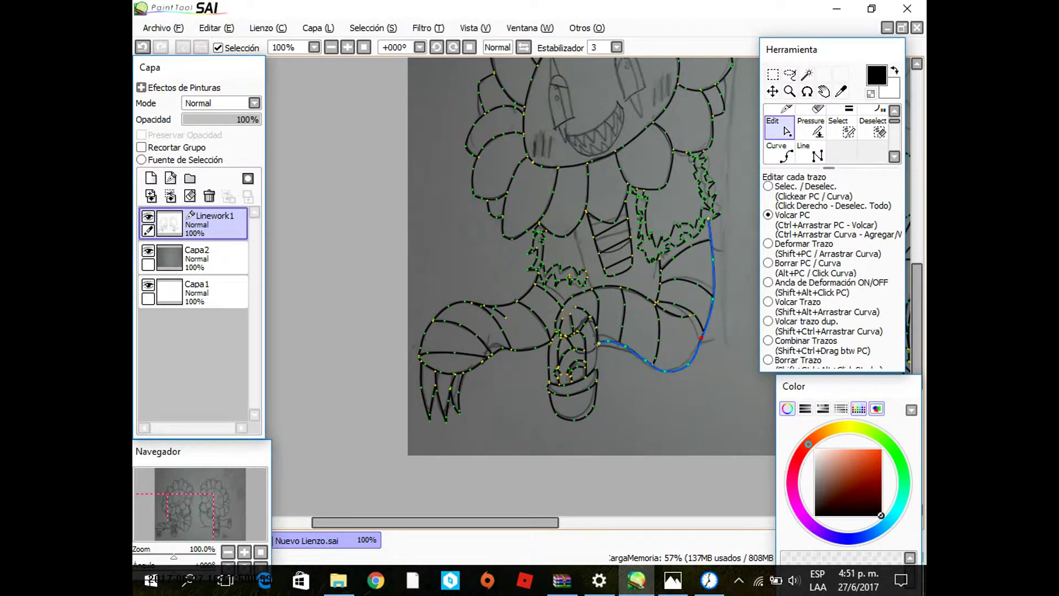
pyautogui.click(592, 286)
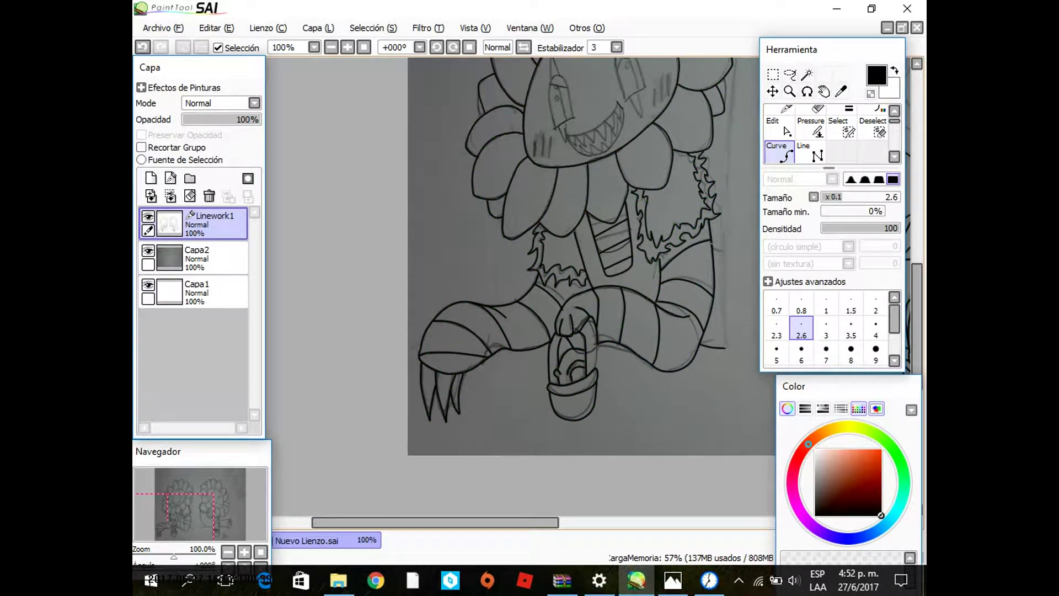
# Step: Trace the stripes across the right character's curved limb and outstretched sleeve
pyautogui.moveTo(436, 522); pyautogui.dragTo(525, 522)
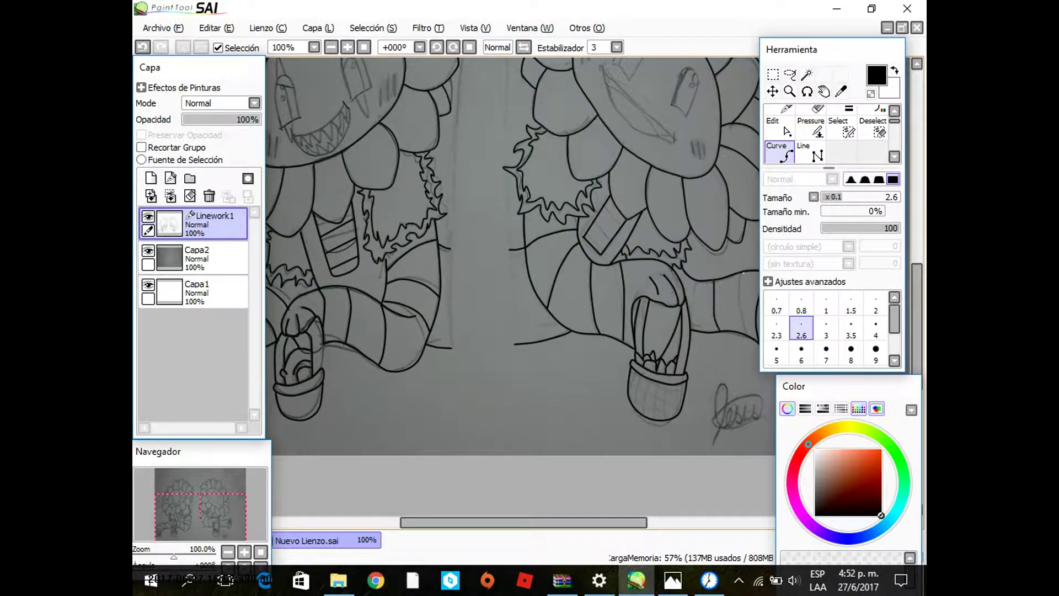
pyautogui.hscroll(5, 661, 476)
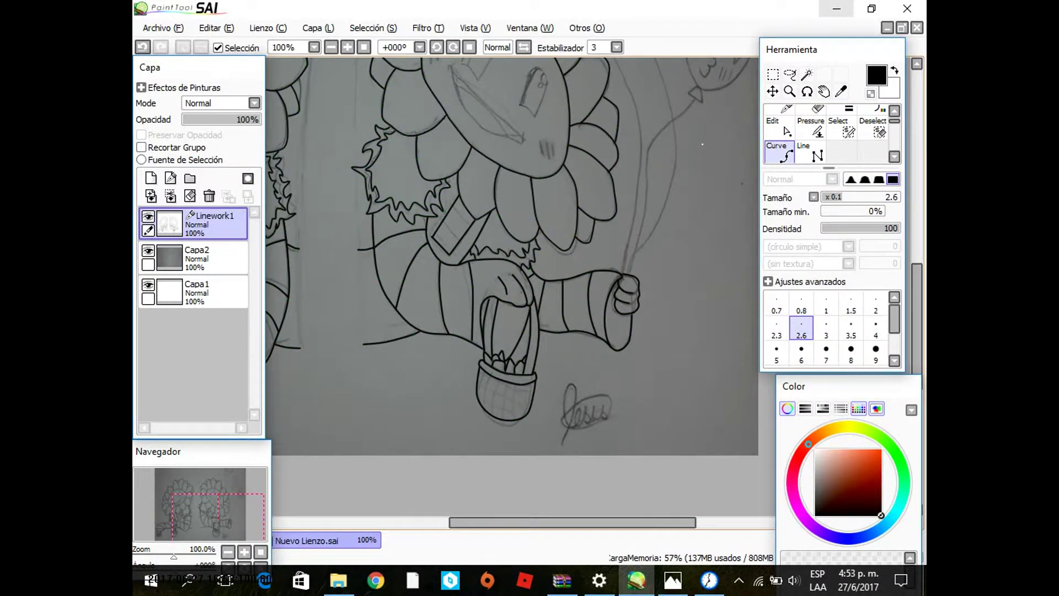
pyautogui.click(848, 130)
pyautogui.hscroll(-5, 514, 254)
pyautogui.click(419, 47)
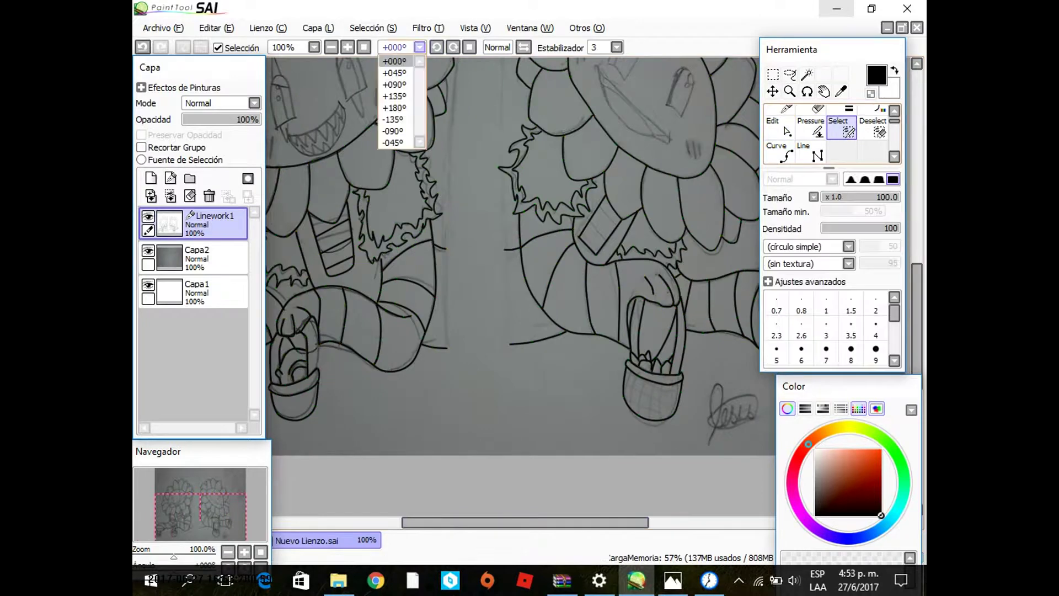
pyautogui.press('-')
pyautogui.click(779, 152)
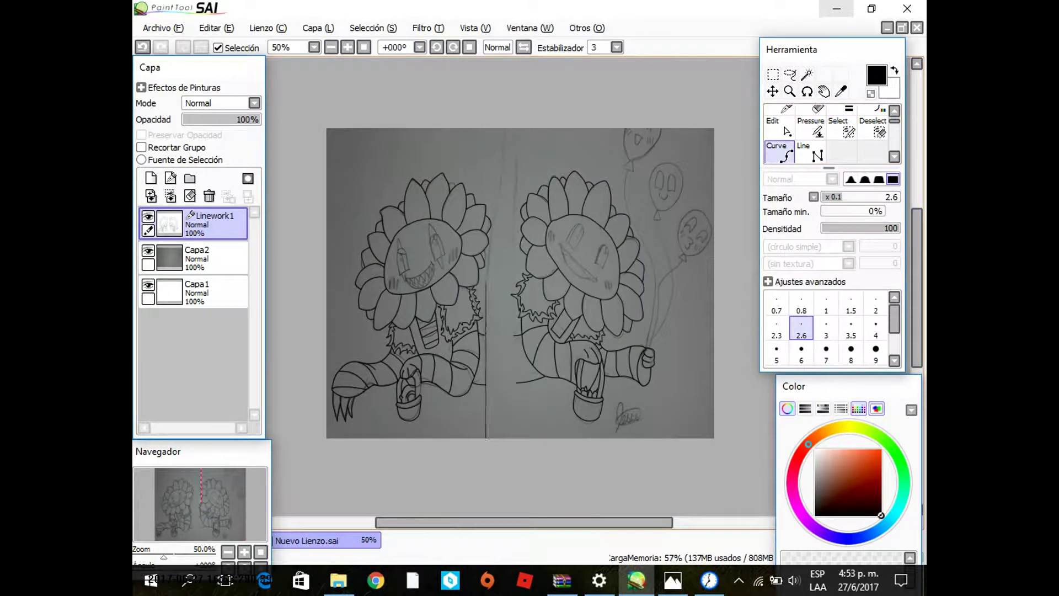
pyautogui.moveTo(486, 331)
pyautogui.mouseDown()
pyautogui.moveTo(497, 202)
pyautogui.moveTo(485, 129)
pyautogui.moveTo(525, 183)
pyautogui.moveTo(514, 437)
pyautogui.mouseUp()
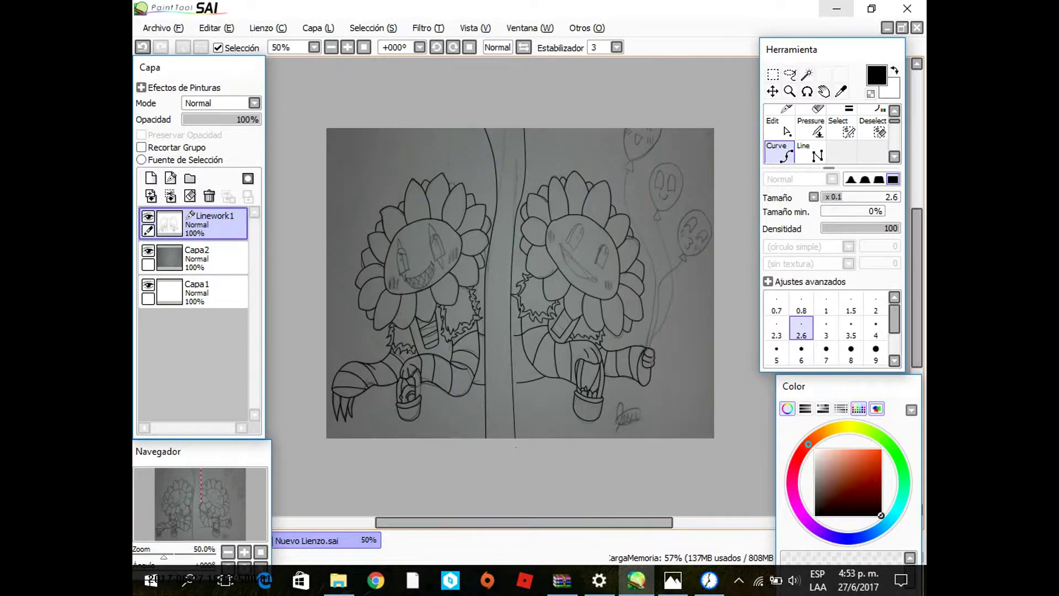
pyautogui.hotkey('ctrl', 'z')
pyautogui.hotkey('ctrl', 'z')
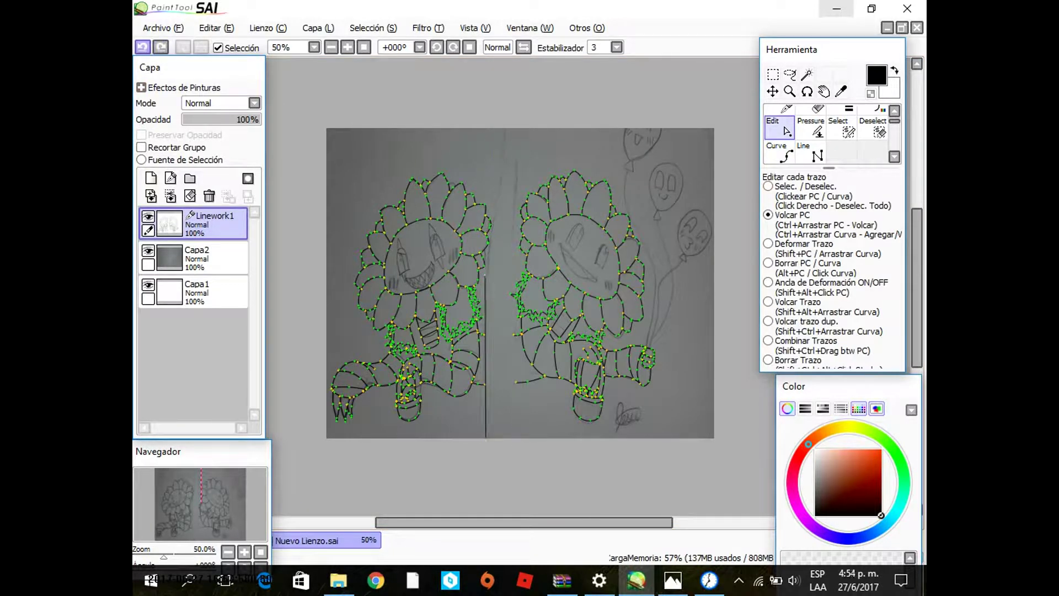
# Step: Trace a short vertical edge beside each character's curved limb, along the gap between the two figures
pyautogui.click(779, 151)
pyautogui.click(348, 47)
pyautogui.moveTo(465, 358); pyautogui.dragTo(465, 434)
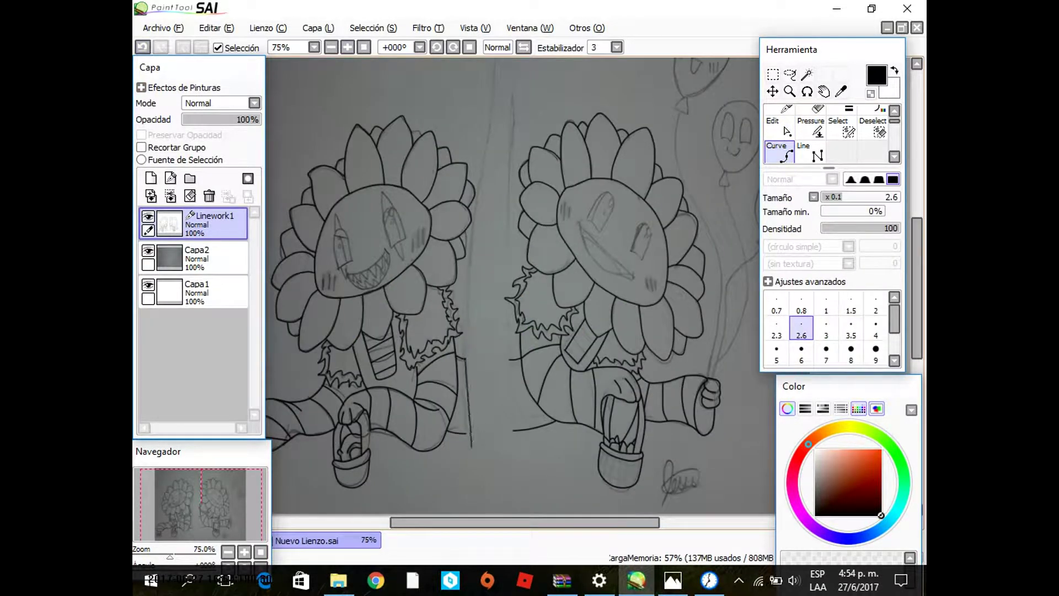
pyautogui.moveTo(514, 356); pyautogui.dragTo(514, 441)
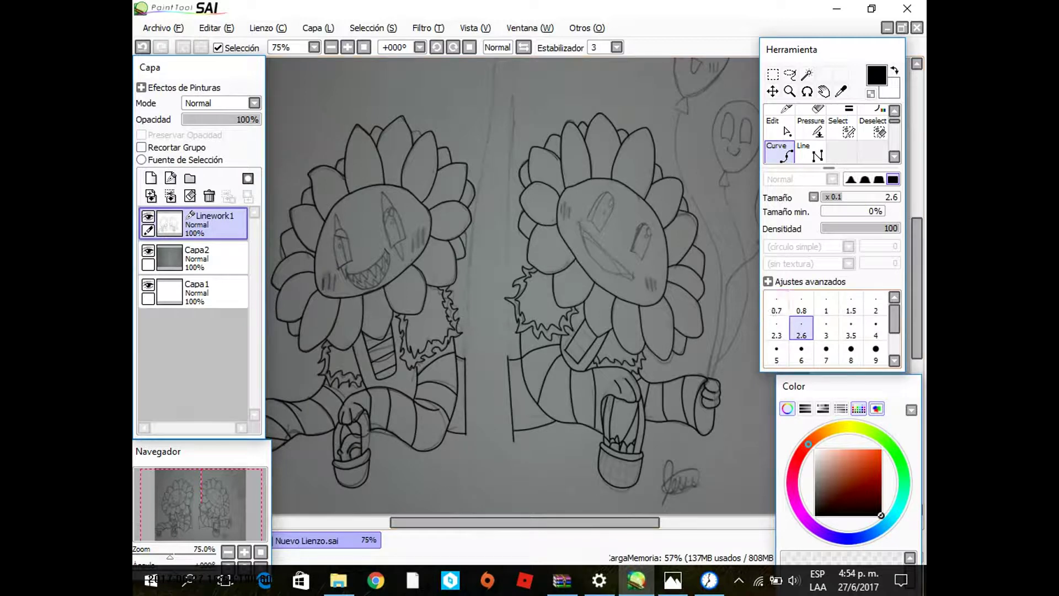
# Step: Trace the left character's grinning mouth and fill it with pointed teeth, using line size 2.3 for the teeth
pyautogui.moveTo(368, 269)
pyautogui.mouseDown()
pyautogui.moveTo(386, 248)
pyautogui.moveTo(391, 268)
pyautogui.mouseUp()
pyautogui.press('[')
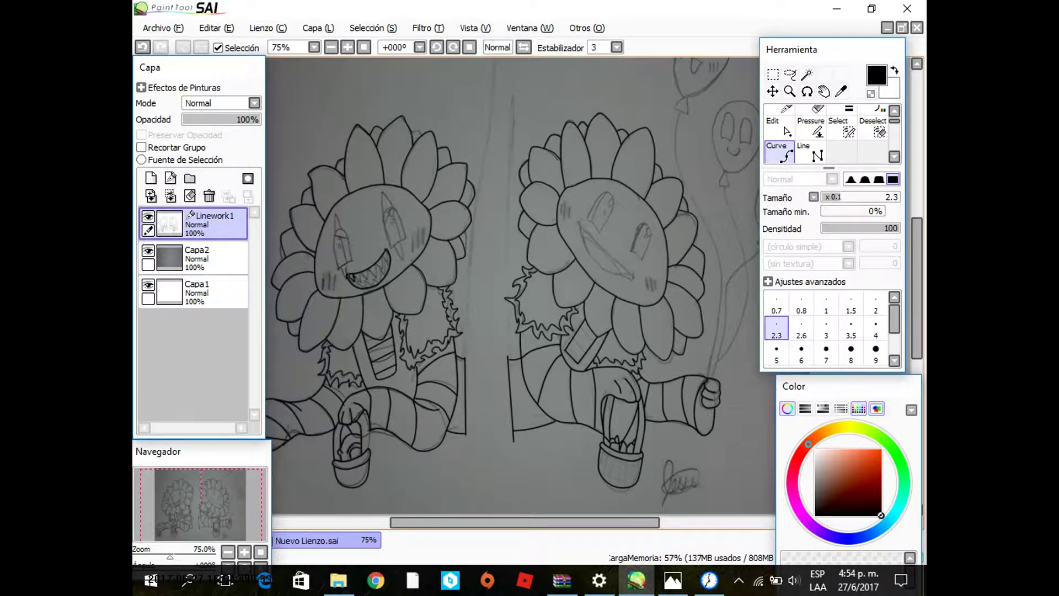
pyautogui.moveTo(356, 274); pyautogui.dragTo(362, 282)
pyautogui.moveTo(363, 274); pyautogui.dragTo(369, 281)
pyautogui.moveTo(356, 283); pyautogui.dragTo(366, 286)
pyautogui.press('ctrl')
# Step: Trace the left character's eye nearest the centre gap, including its narrow pupil and long pointed markings
pyautogui.moveTo(406, 237)
pyautogui.mouseDown()
pyautogui.moveTo(394, 208)
pyautogui.moveTo(385, 243)
pyautogui.mouseUp()
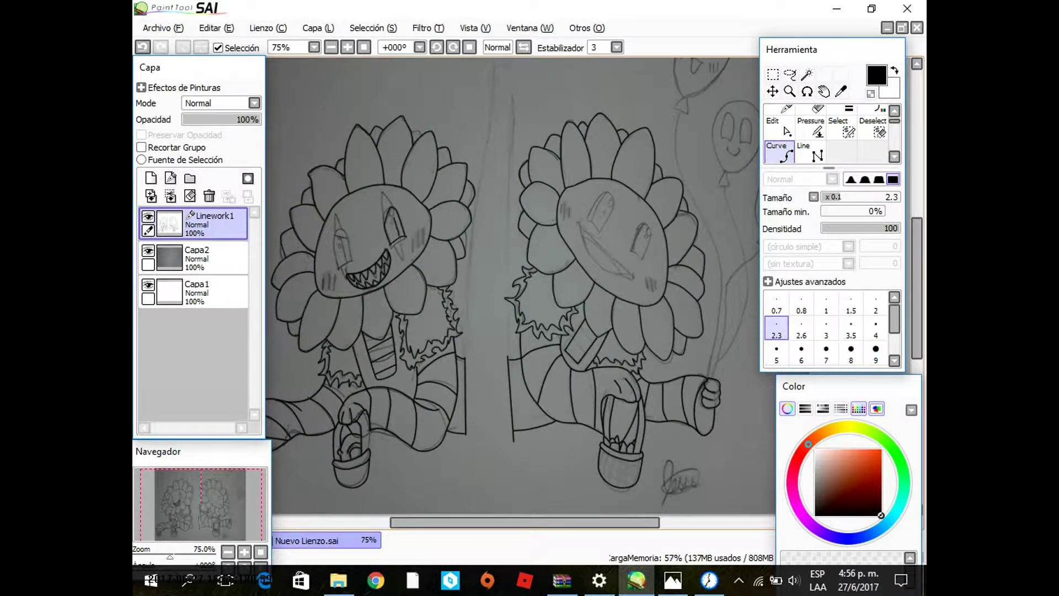
pyautogui.press('ctrl')
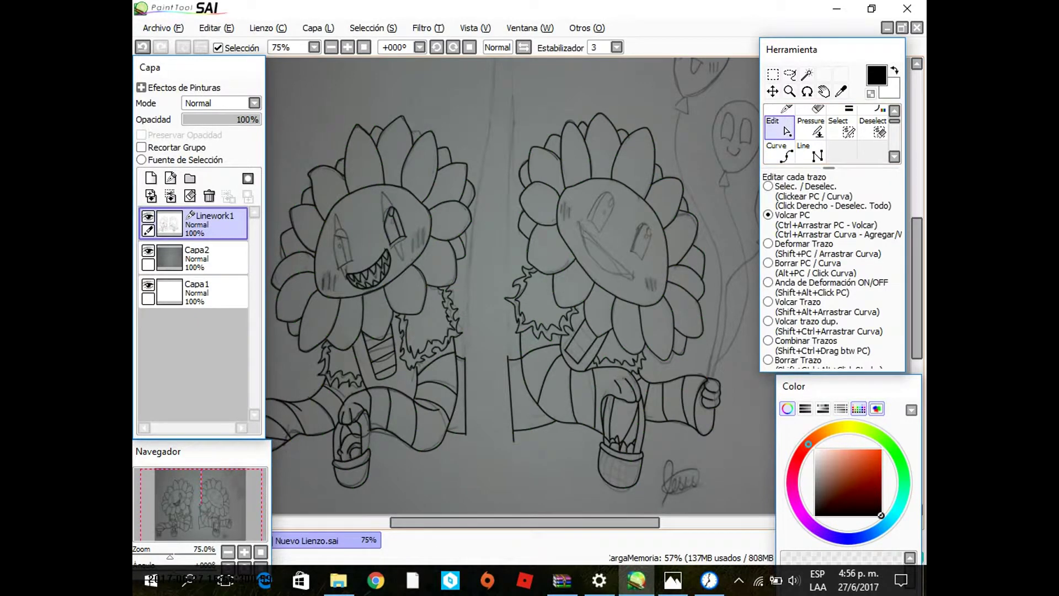
pyautogui.moveTo(381, 190); pyautogui.dragTo(391, 211)
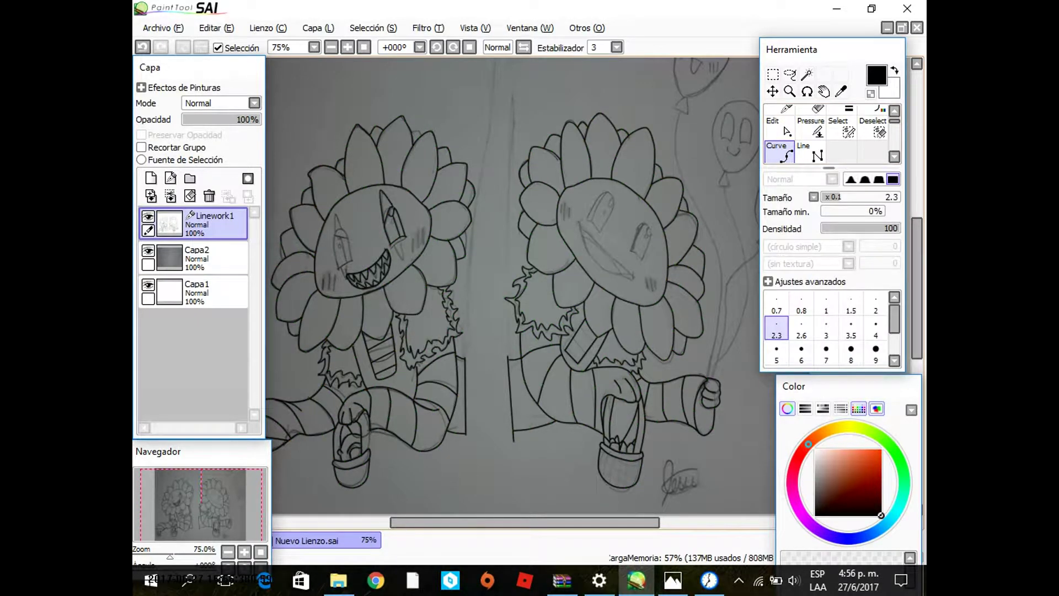
pyautogui.press('ctrl')
# Step: Trace the left character's other eye, farthest from the centre gap, with its pointed spike marking
pyautogui.moveTo(333, 265)
pyautogui.mouseDown()
pyautogui.moveTo(332, 237)
pyautogui.moveTo(350, 249)
pyautogui.mouseUp()
pyautogui.press('ctrl')
pyautogui.press('ctrl')
pyautogui.click(336, 235)
pyautogui.click(337, 210)
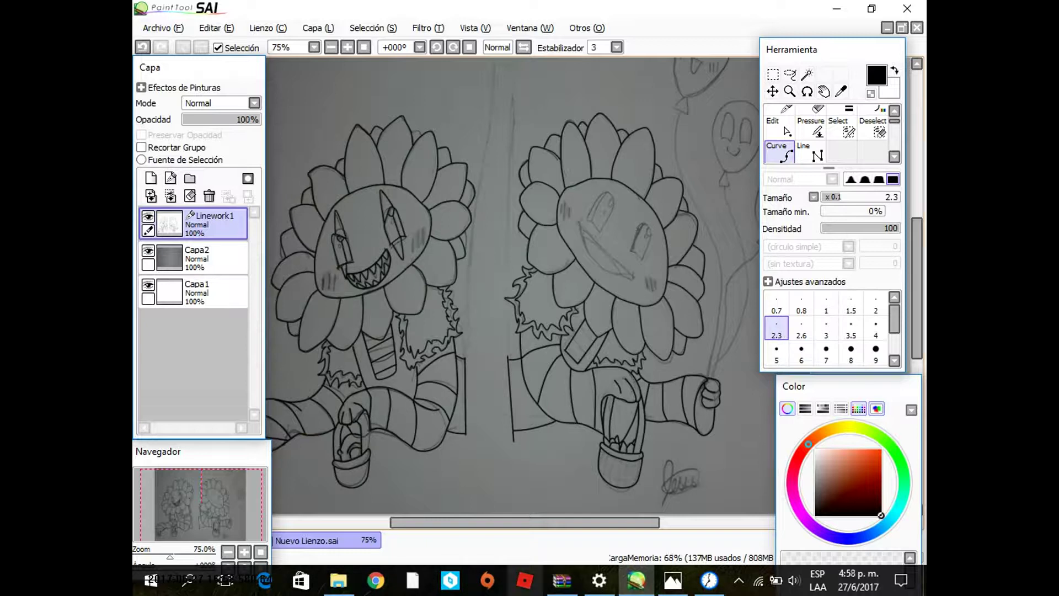
# Step: Trace the right character's two oval eyes and wide slanted smile
pyautogui.hscroll(3, 520, 285)
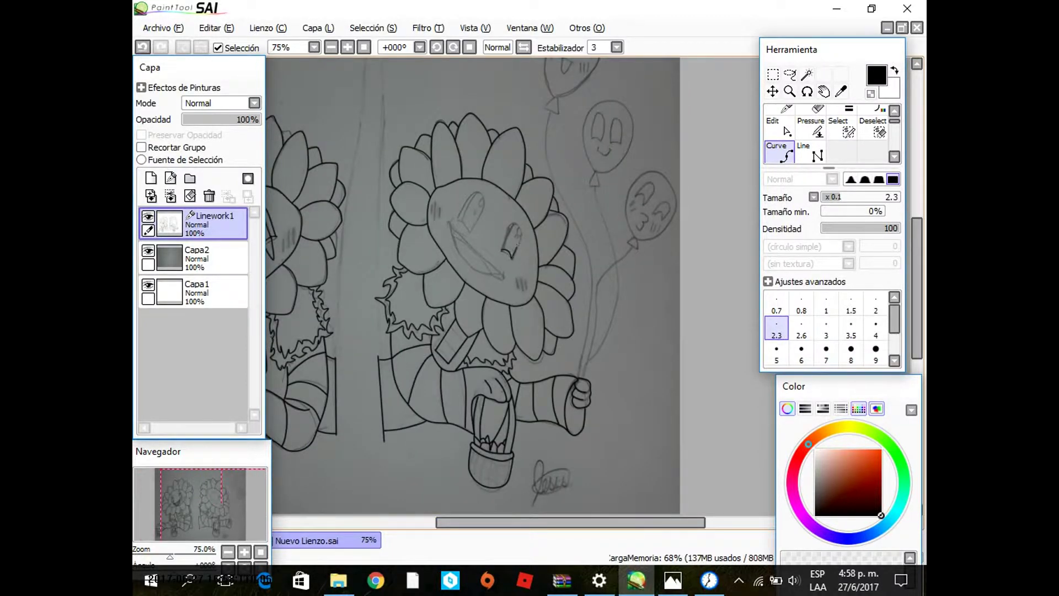
pyautogui.click(520, 256)
pyautogui.click(514, 223)
pyautogui.click(504, 241)
pyautogui.click(506, 245)
pyautogui.click(468, 227)
pyautogui.click(477, 191)
pyautogui.click(461, 212)
pyautogui.click(475, 193)
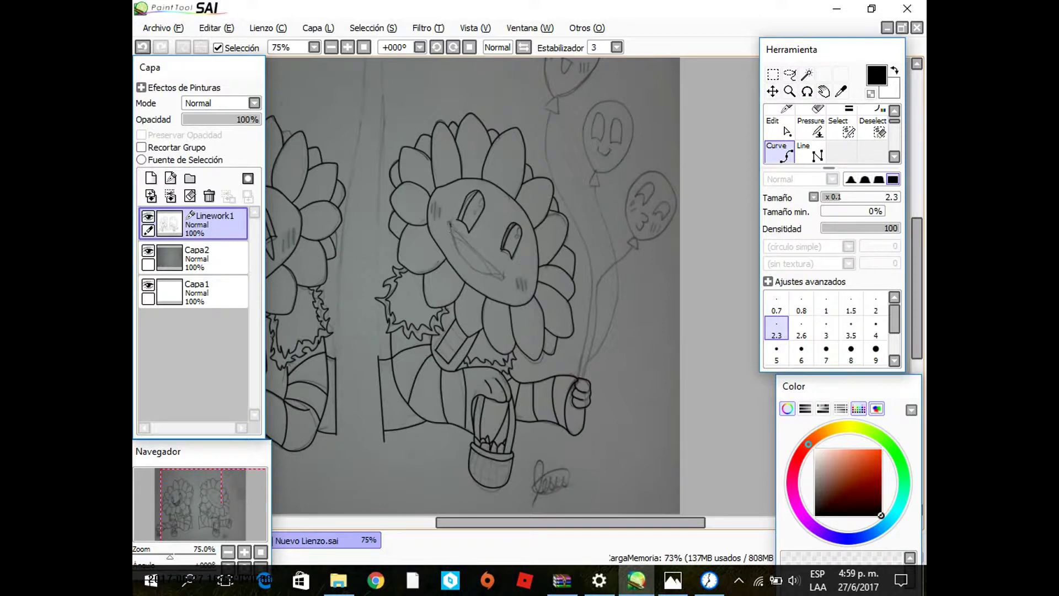
pyautogui.click(467, 243)
pyautogui.click(499, 273)
# Step: Select four petals of the right character's flower with the Magic Wand on the Linework1 layer
pyautogui.hscroll(-5, 520, 286)
pyautogui.click(194, 292)
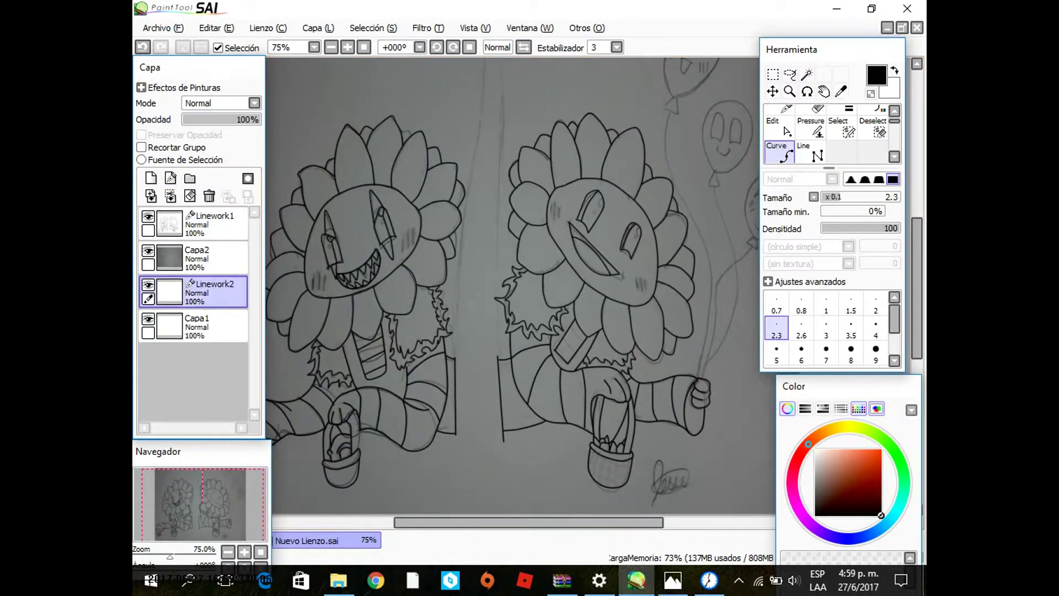
pyautogui.click(807, 74)
pyautogui.click(194, 223)
pyautogui.click(565, 155)
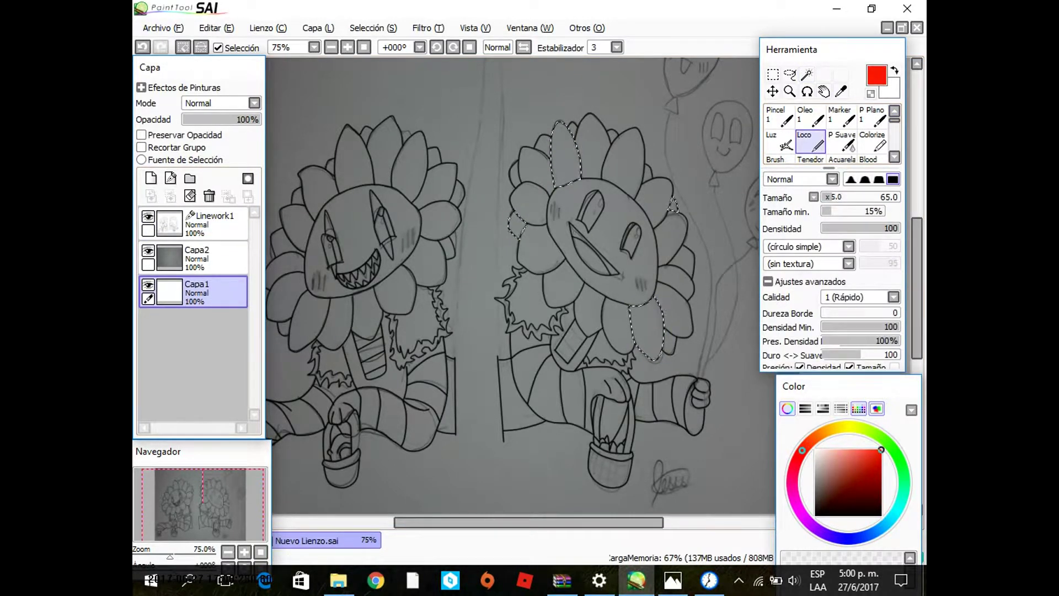
# Step: Paint the four selected petals dark red on Capa1 with the Capa2 sketch hidden, and remove the Capa2 layer
pyautogui.click(147, 250)
pyautogui.moveTo(560, 130); pyautogui.dragTo(571, 182)
pyautogui.moveTo(640, 309); pyautogui.dragTo(654, 353)
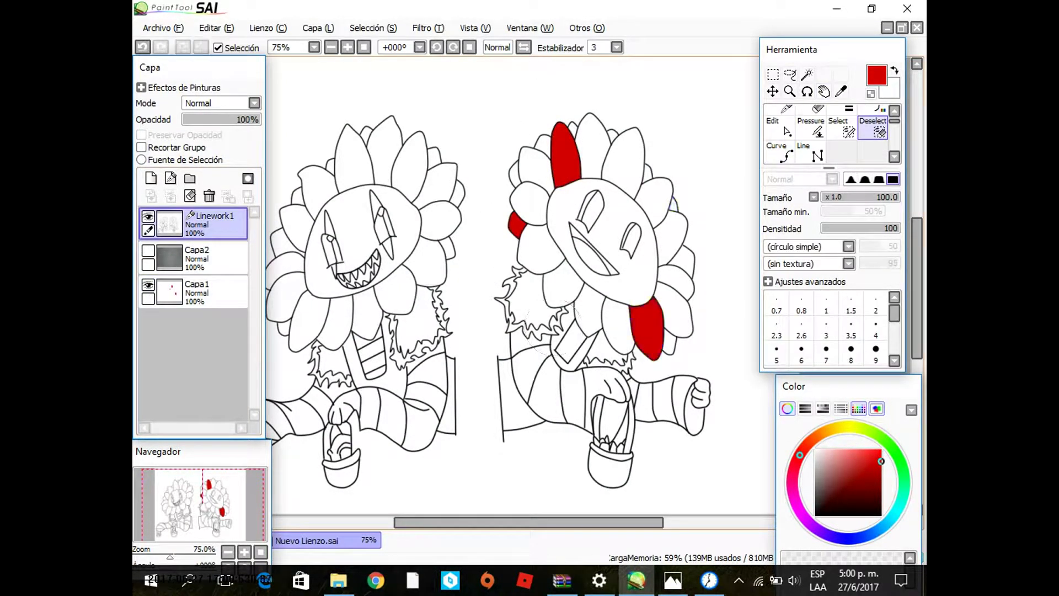
pyautogui.moveTo(672, 203); pyautogui.dragTo(695, 263)
pyautogui.click(210, 257)
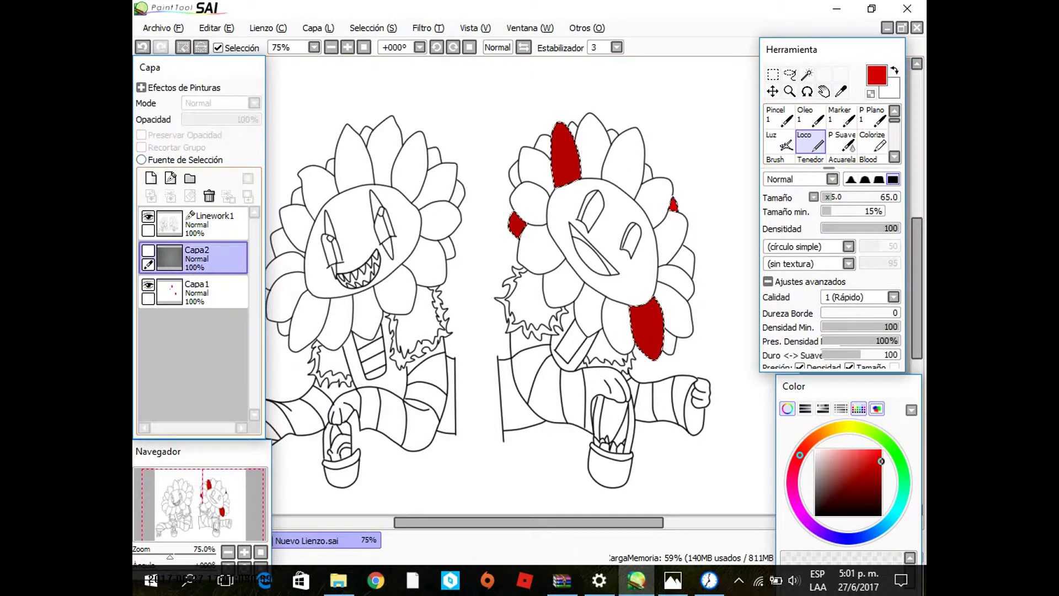
pyautogui.hotkey('ctrl', 'e')
# Step: Clear the selection and select three blank petals beside the dark red ones with the Magic Wand on Linework1
pyautogui.click(209, 223)
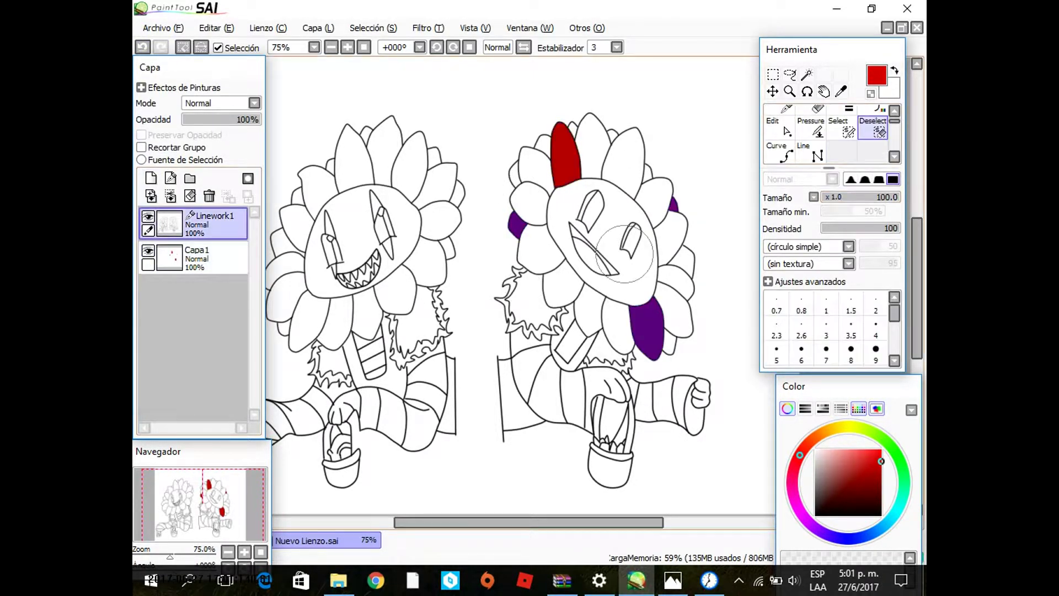
pyautogui.hotkey('ctrl', 'd')
pyautogui.click(591, 144)
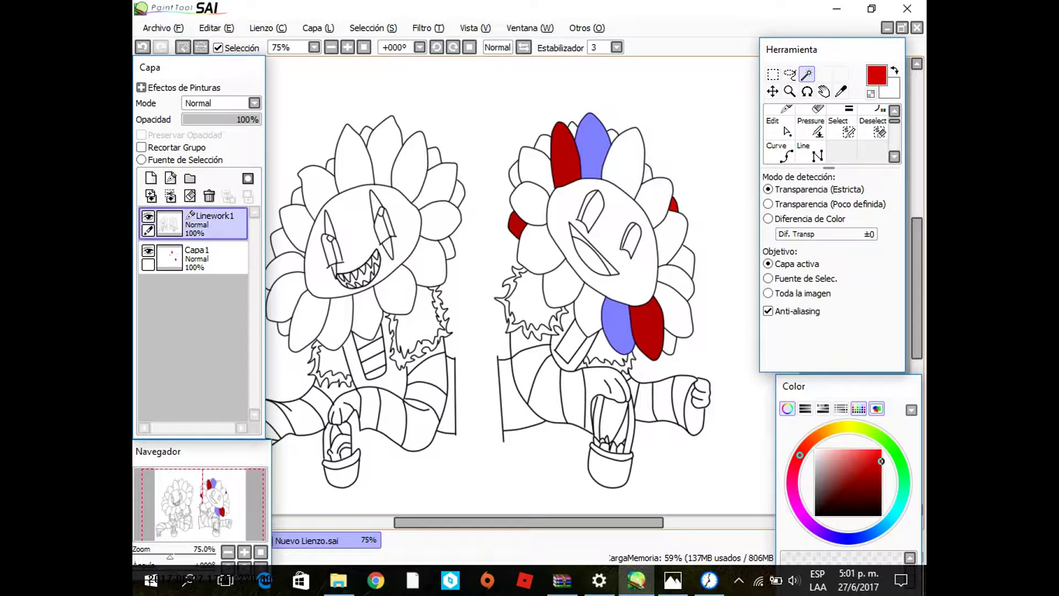
pyautogui.click(682, 261)
# Step: Paint the three selected petals of the right character's flower vivid orange on the Capa1 layer
pyautogui.click(210, 257)
pyautogui.click(810, 143)
pyautogui.click(816, 437)
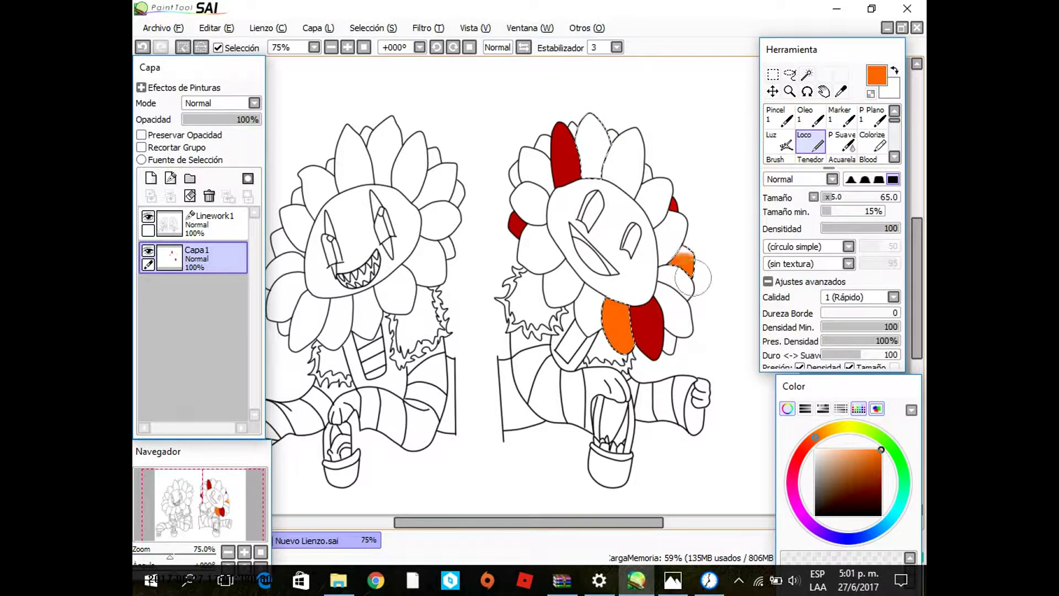
pyautogui.click(878, 450)
pyautogui.moveTo(588, 127); pyautogui.dragTo(607, 171)
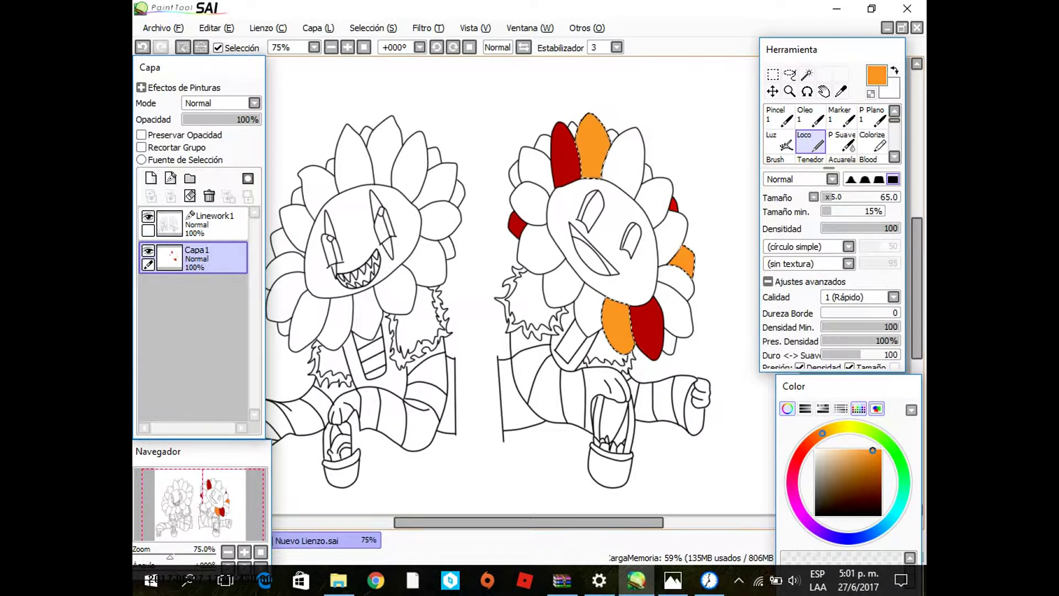
pyautogui.click(881, 449)
pyautogui.moveTo(682, 248); pyautogui.dragTo(684, 276)
pyautogui.moveTo(618, 331); pyautogui.dragTo(605, 307)
# Step: Select the blank petals next to the upper and lower orange ones and a small outer petal on the Linework1 layer
pyautogui.click(210, 223)
pyautogui.click(807, 74)
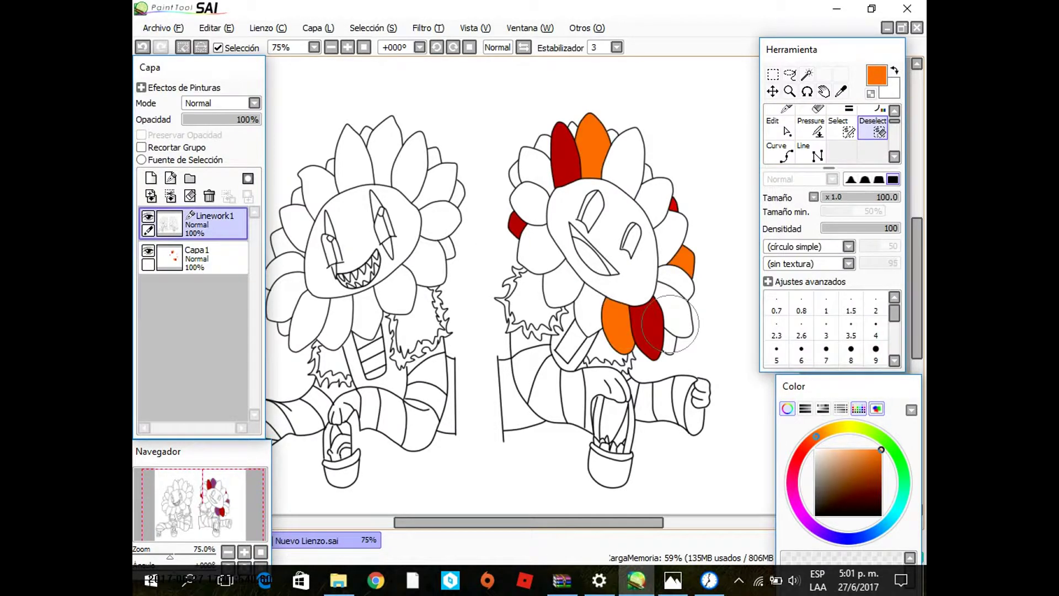
pyautogui.click(622, 157)
pyautogui.click(210, 257)
pyautogui.click(210, 224)
pyautogui.scroll(6, 523, 150)
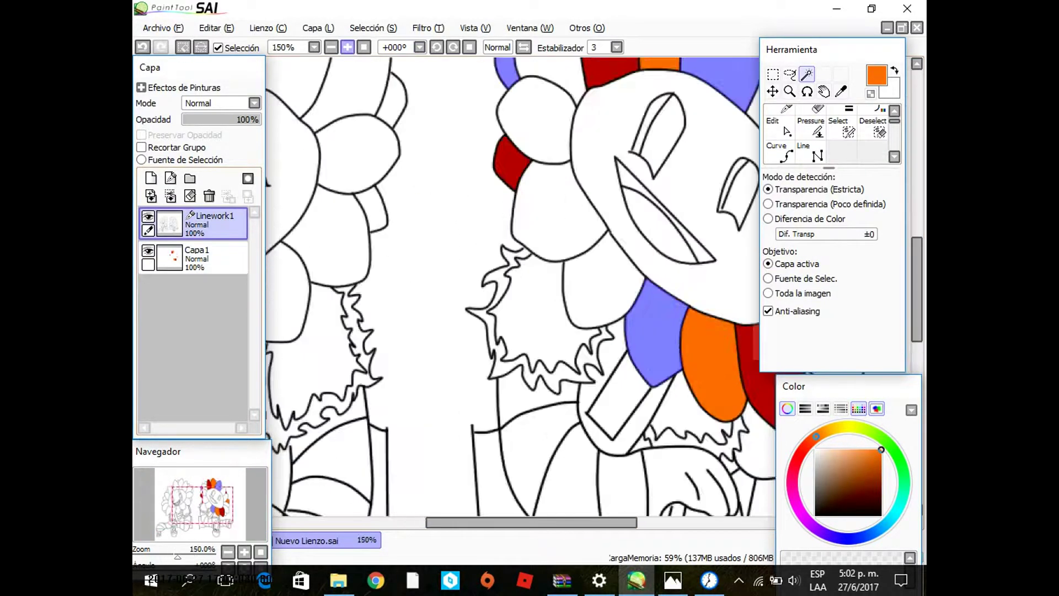
pyautogui.scroll(-6, 523, 165)
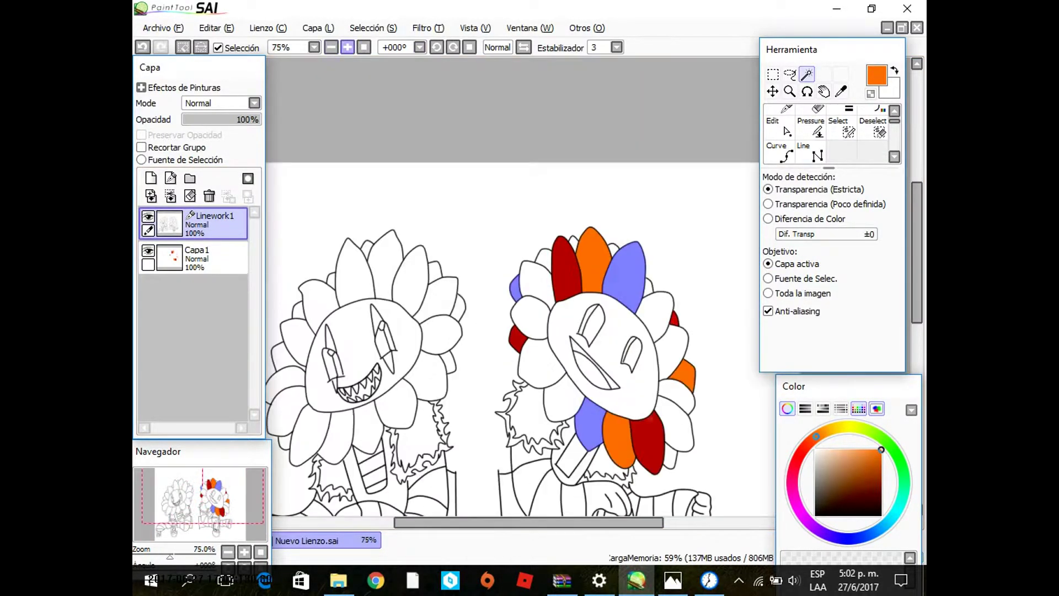
# Step: Paint the selected petals golden yellow on the Capa1 layer
pyautogui.click(209, 257)
pyautogui.click(842, 142)
pyautogui.click(837, 428)
pyautogui.moveTo(623, 166); pyautogui.dragTo(504, 99)
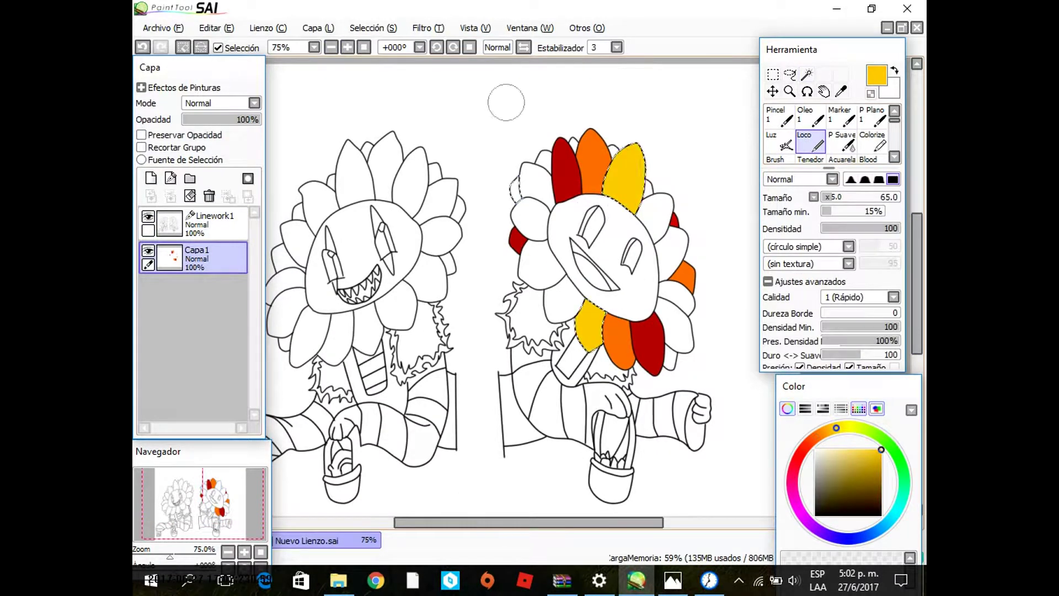
# Step: Bring back the selection of the golden petals and repaint them a lighter yellow on Capa1
pyautogui.click(210, 224)
pyautogui.press('w')
pyautogui.hotkey('ctrl', 'z')
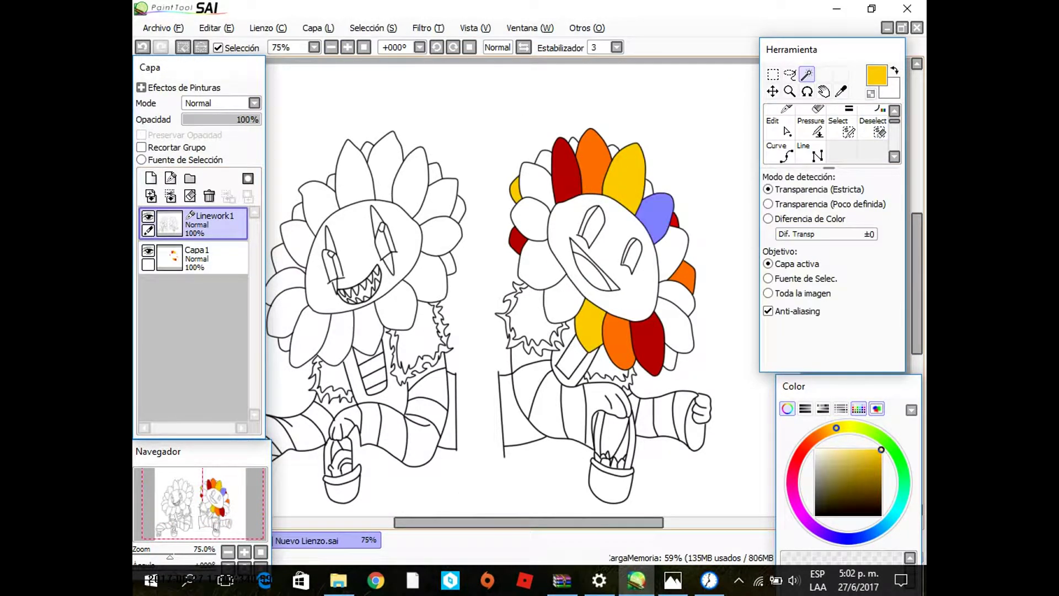
pyautogui.hotkey('ctrl', 'z')
pyautogui.click(210, 257)
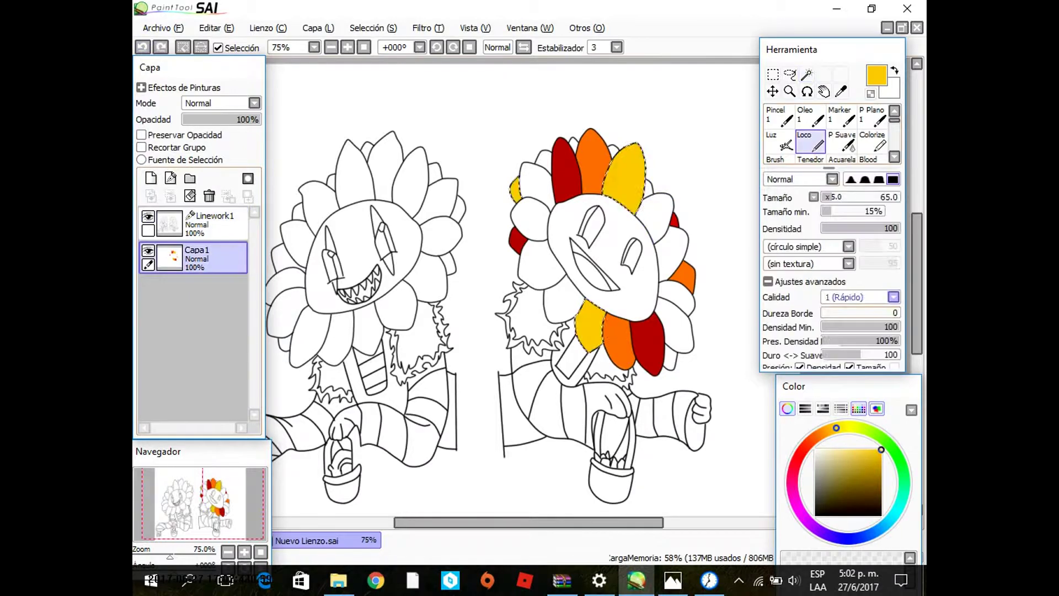
pyautogui.moveTo(624, 177); pyautogui.dragTo(548, 259)
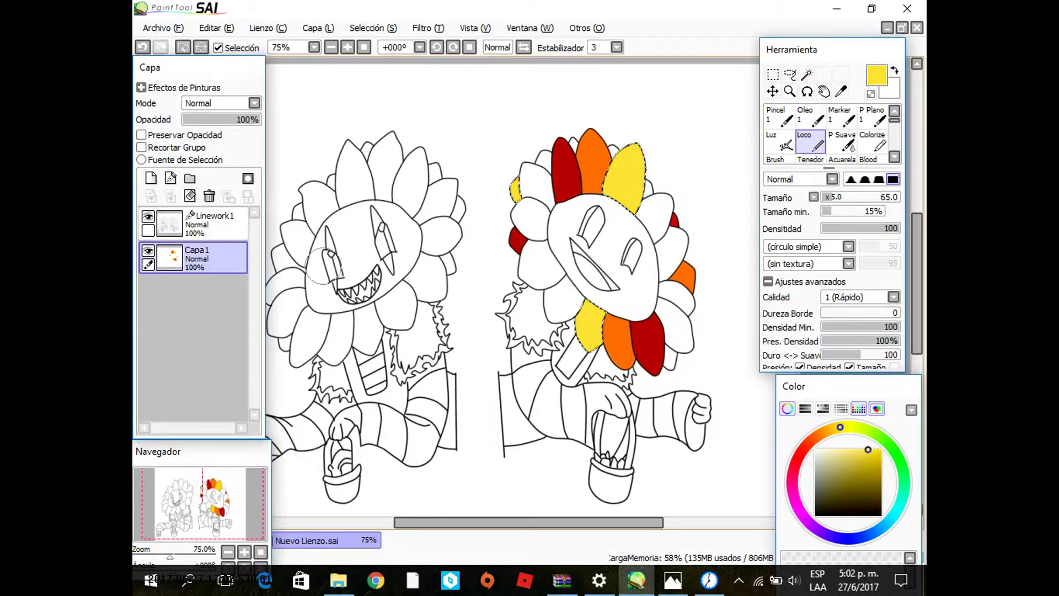
# Step: Select the blank petals next to the yellow ones on Linework1 and paint the two large ones bright green on Capa1
pyautogui.hotkey('ctrl', 'y')
pyautogui.hotkey('ctrl', 'y')
pyautogui.press('w')
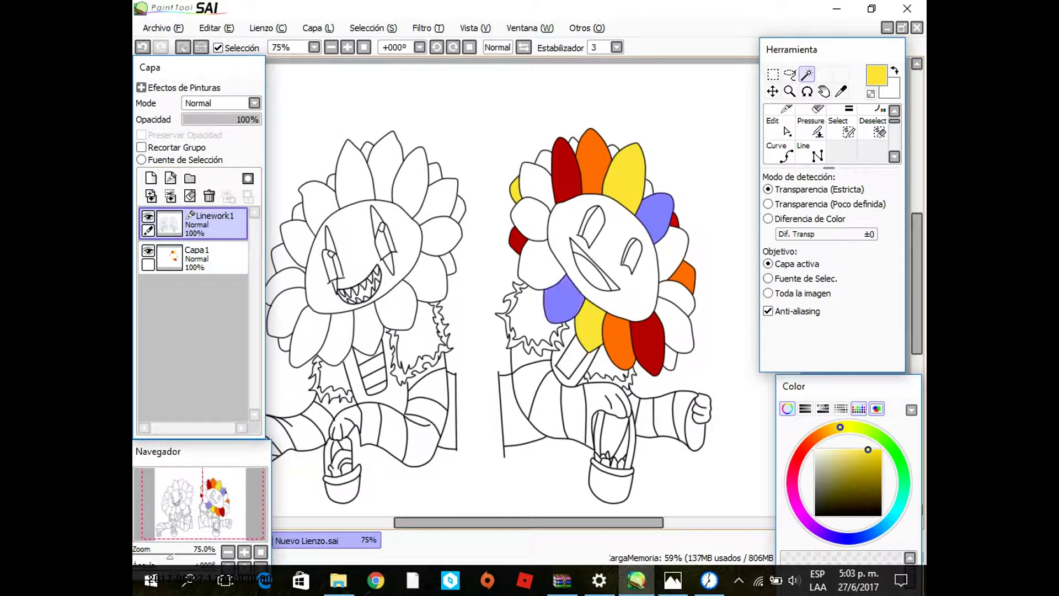
pyautogui.click(209, 258)
pyautogui.click(886, 441)
pyautogui.hotkey('ctrl', 'z')
pyautogui.moveTo(574, 287)
pyautogui.mouseDown()
pyautogui.moveTo(543, 297)
pyautogui.moveTo(656, 215)
pyautogui.mouseUp()
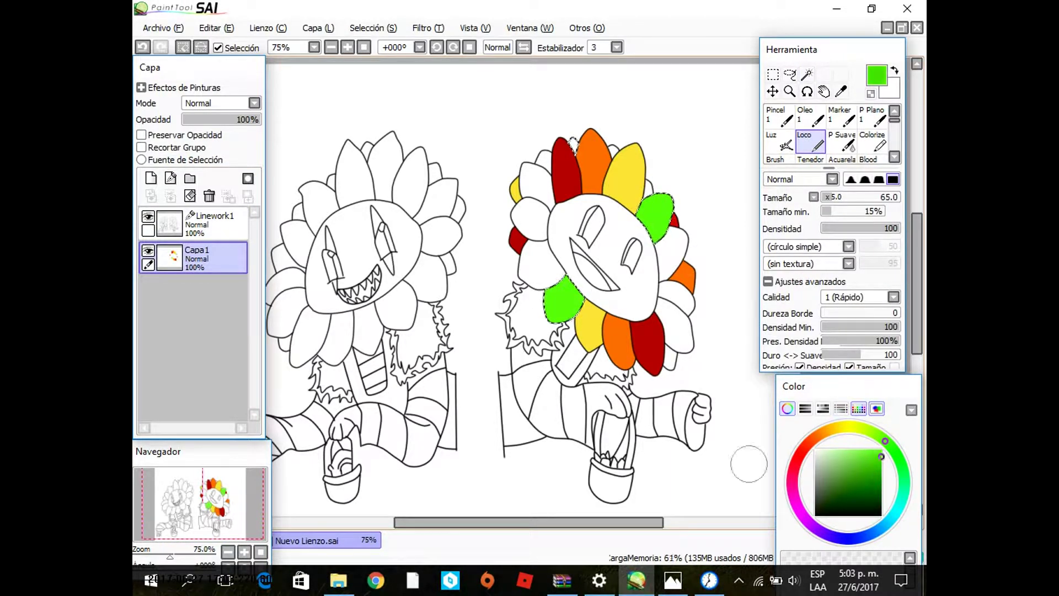
# Step: Fill the small petal behind the upper dark red and orange petals with bright green, and clear the selection
pyautogui.hotkey('ctrl', 'z')
pyautogui.hotkey('ctrl', 'z')
pyautogui.hotkey('ctrl', 'z')
pyautogui.hotkey('ctrl', 'z')
pyautogui.hotkey('ctrl', 'y')
pyautogui.hotkey('ctrl', 'y')
pyautogui.hotkey('ctrl', 'y')
pyautogui.hotkey('ctrl', 'y')
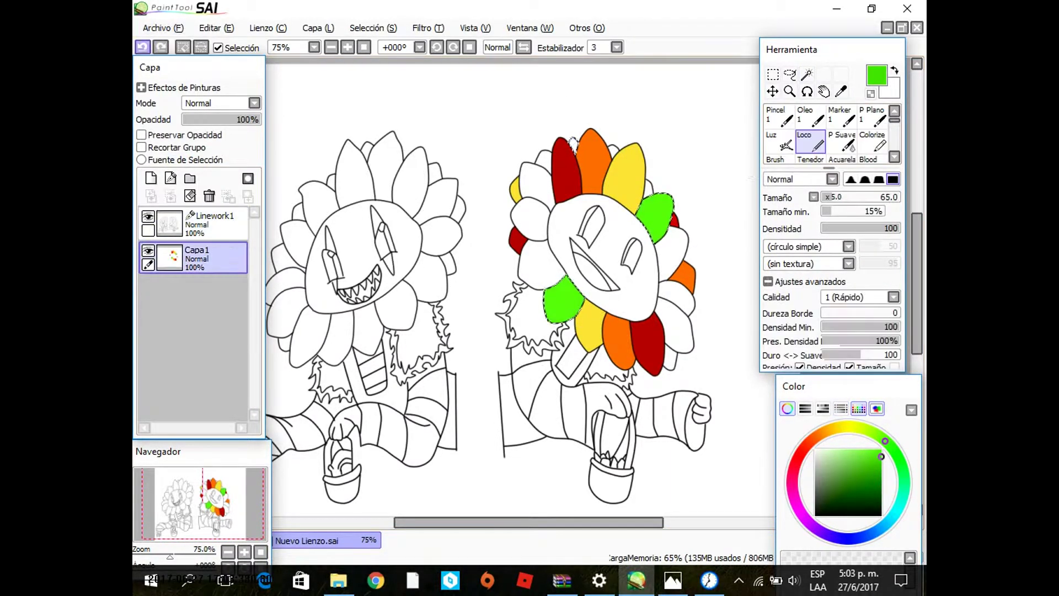
pyautogui.hotkey('ctrl', 'z')
pyautogui.hotkey('ctrl', 'z')
pyautogui.hotkey('ctrl', 'z')
pyautogui.hotkey('ctrl', 'z')
pyautogui.hotkey('ctrl', 'y')
pyautogui.hotkey('ctrl', 'y')
pyautogui.hotkey('ctrl', 'y')
pyautogui.hotkey('ctrl', 'y')
pyautogui.hotkey('ctrl', 'd')
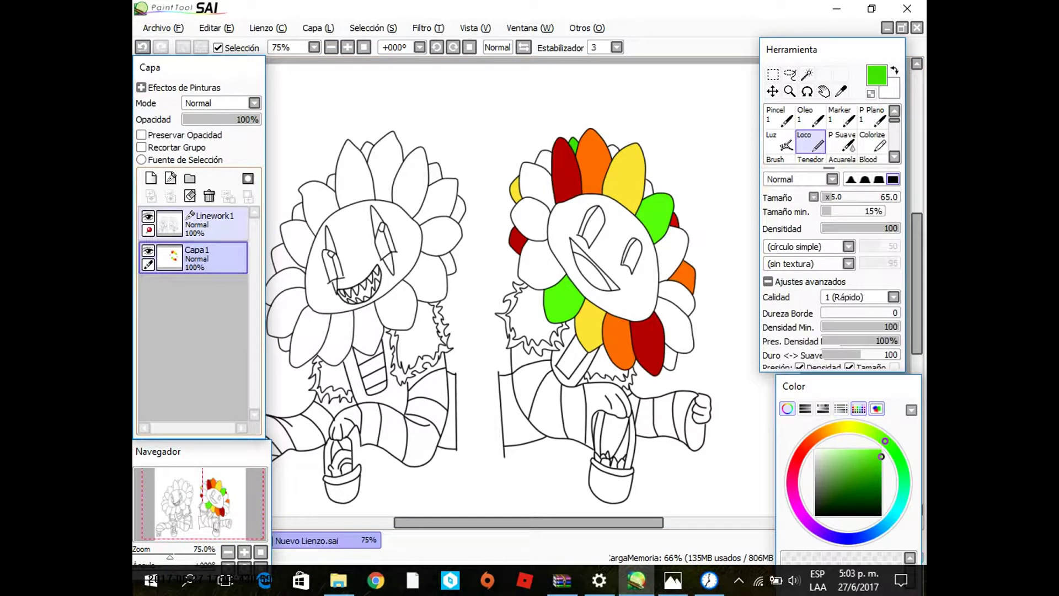
# Step: Select the two large blank petals beside the green ones and one small upper petal on the Linework1 layer
pyautogui.hotkey('ctrl', 'z')
pyautogui.hotkey('ctrl', 'y')
pyautogui.hotkey('ctrl', 'y')
pyautogui.hotkey('ctrl', 'y')
pyautogui.hotkey('ctrl', 'y')
pyautogui.hotkey('ctrl', 'y')
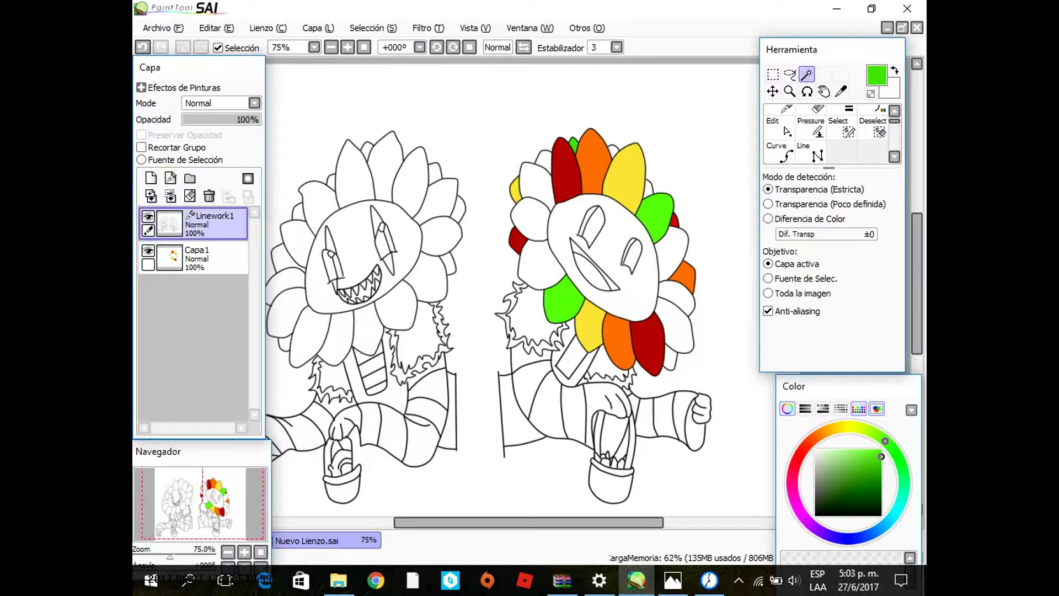
pyautogui.hotkey('ctrl', 'z')
pyautogui.hotkey('ctrl', 'z')
pyautogui.hotkey('ctrl', 'z')
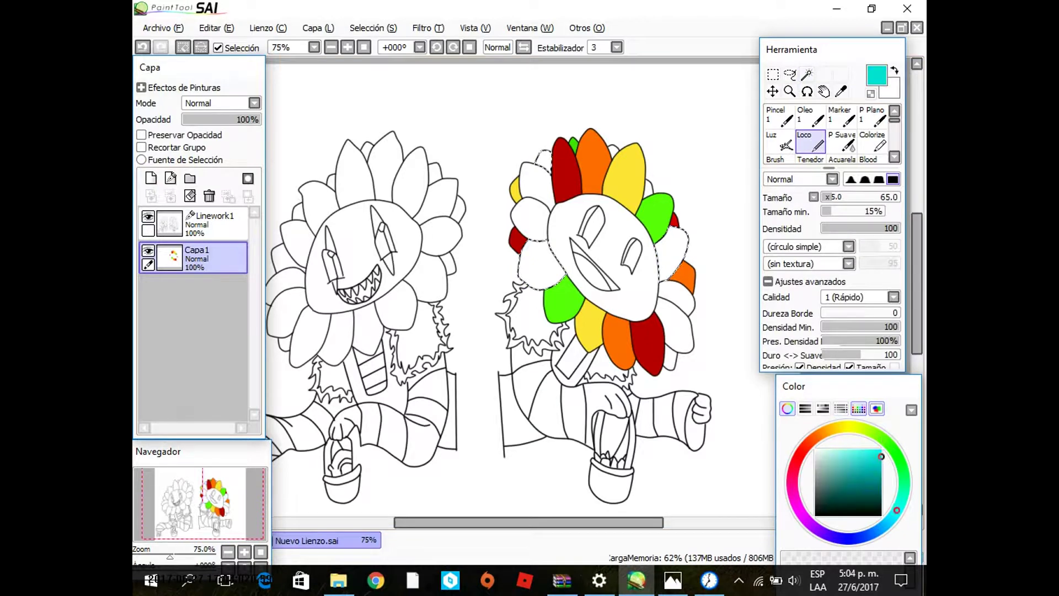
# Step: Paint the three selected petals bright cyan on the Capa1 layer
pyautogui.hotkey('ctrl', 'y')
pyautogui.hotkey('ctrl', 'y')
pyautogui.hotkey('ctrl', 'y')
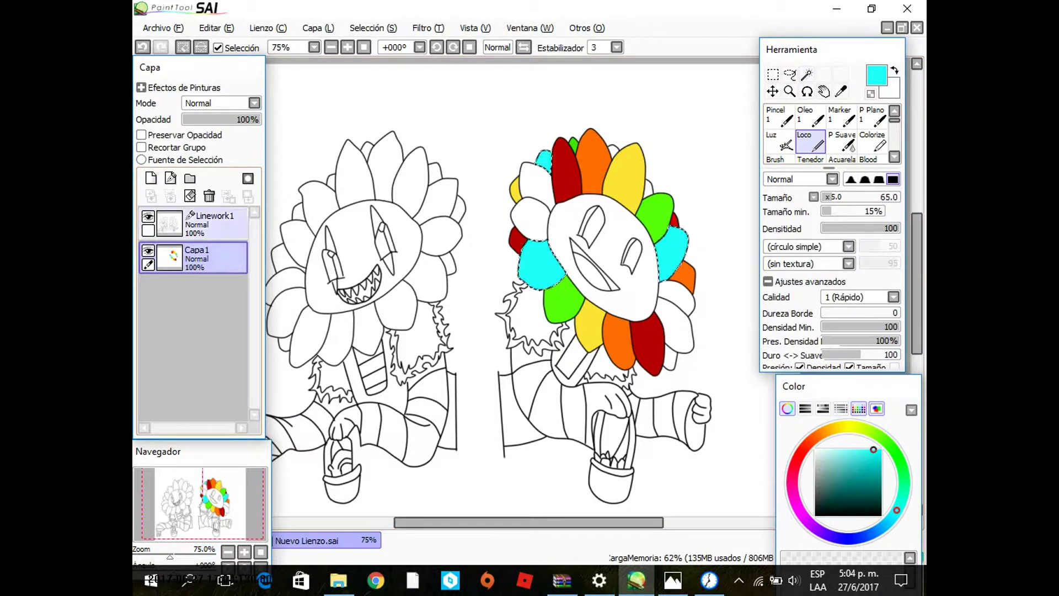
# Step: Select two large blank petals and a small one beside the lower dark red petal, with blue as the paint colour
pyautogui.hotkey('ctrl', 'y')
pyautogui.hotkey('ctrl', 'y')
pyautogui.hotkey('ctrl', 'y')
pyautogui.hotkey('ctrl', 'y')
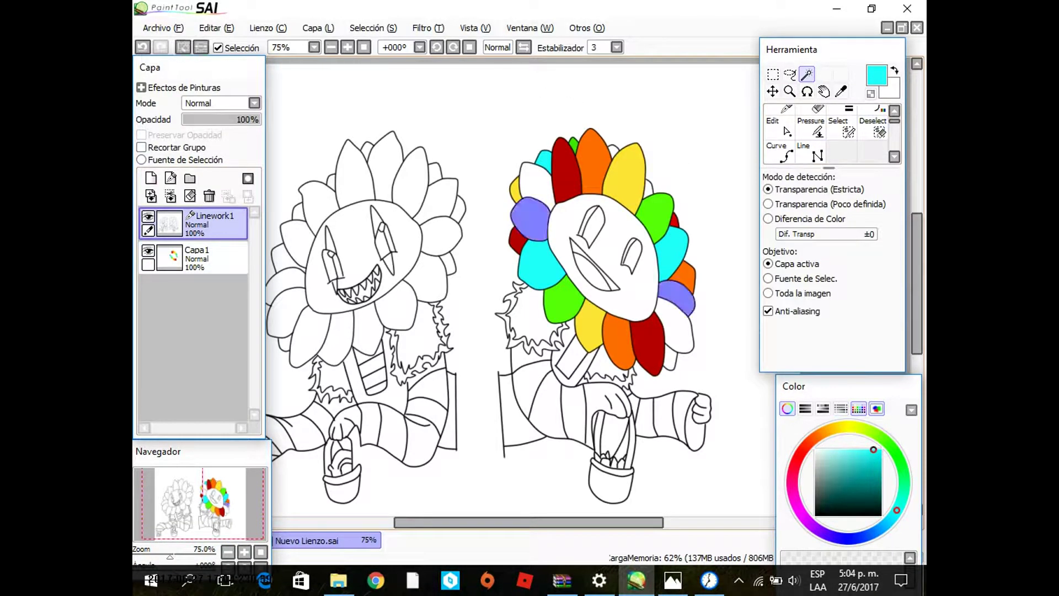
pyautogui.hotkey('ctrl', 'y')
pyautogui.hotkey('ctrl', 'y')
pyautogui.hotkey('ctrl', 'y')
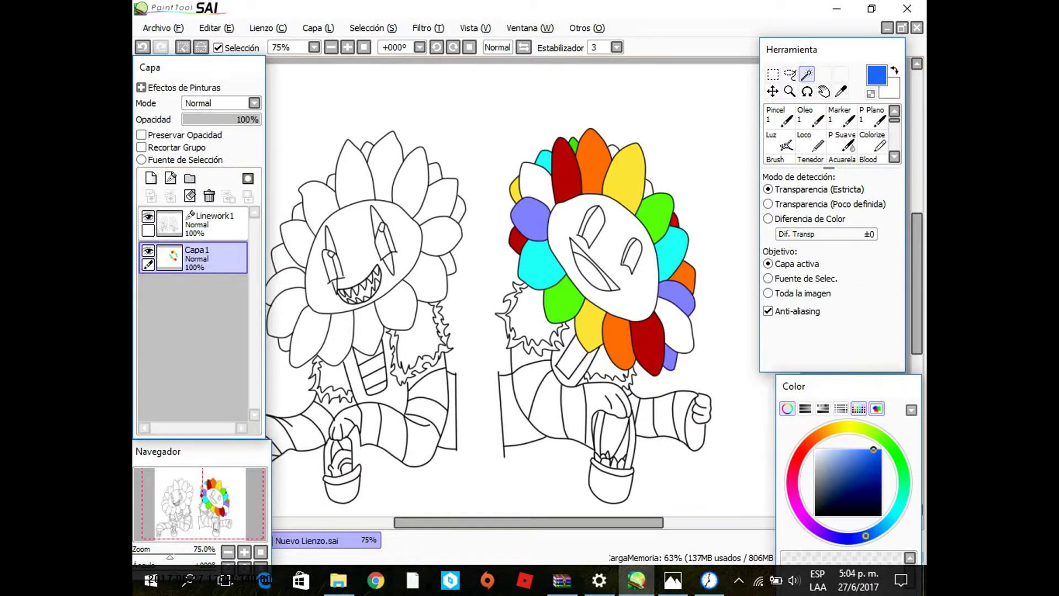
# Step: Paint the three selected petals blue on Capa1 and clear the selection
pyautogui.hotkey('ctrl', 'y')
pyautogui.hotkey('ctrl', 'y')
pyautogui.hotkey('ctrl', 'y')
pyautogui.hotkey('ctrl', 'y')
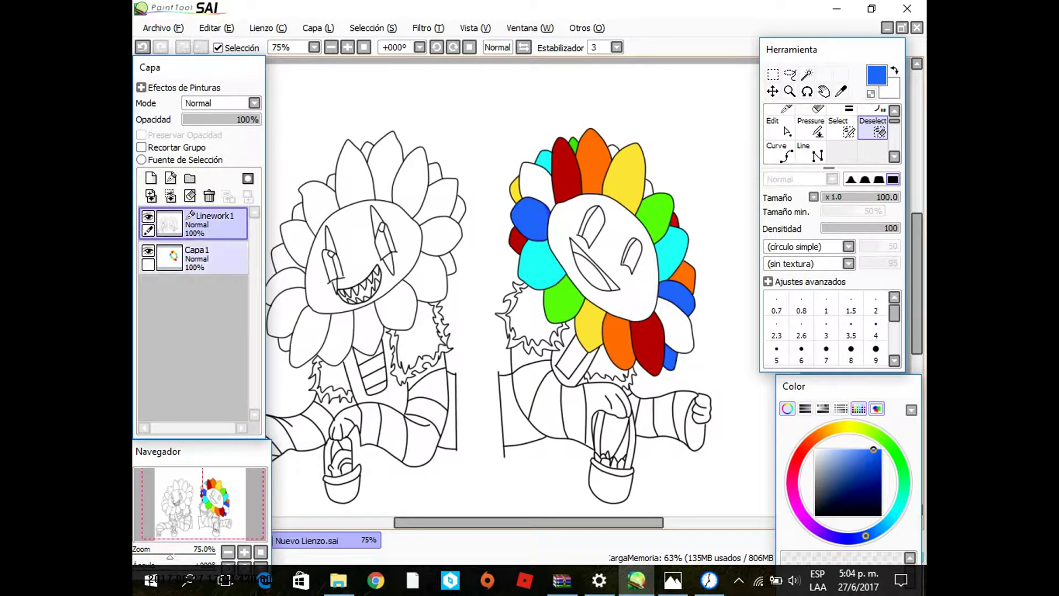
# Step: Select the four remaining blank petals of the right character's flower and paint them purple on Capa1
pyautogui.hotkey('ctrl', 'y')
pyautogui.hotkey('ctrl', 'y')
pyautogui.hotkey('ctrl', 'y')
pyautogui.hotkey('ctrl', 'y')
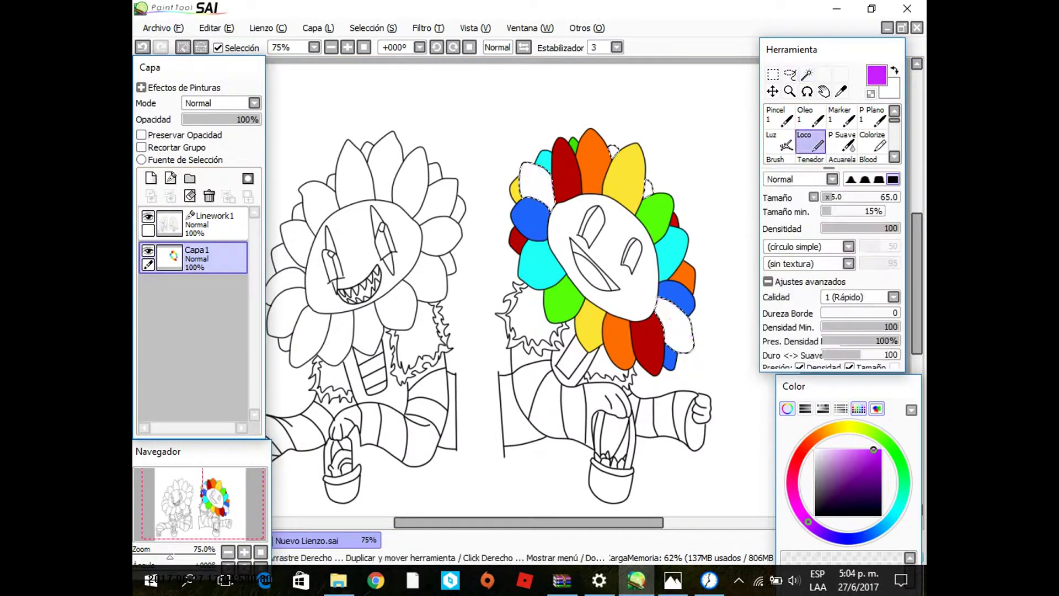
pyautogui.hotkey('ctrl', 'y')
pyautogui.hotkey('ctrl', 'y')
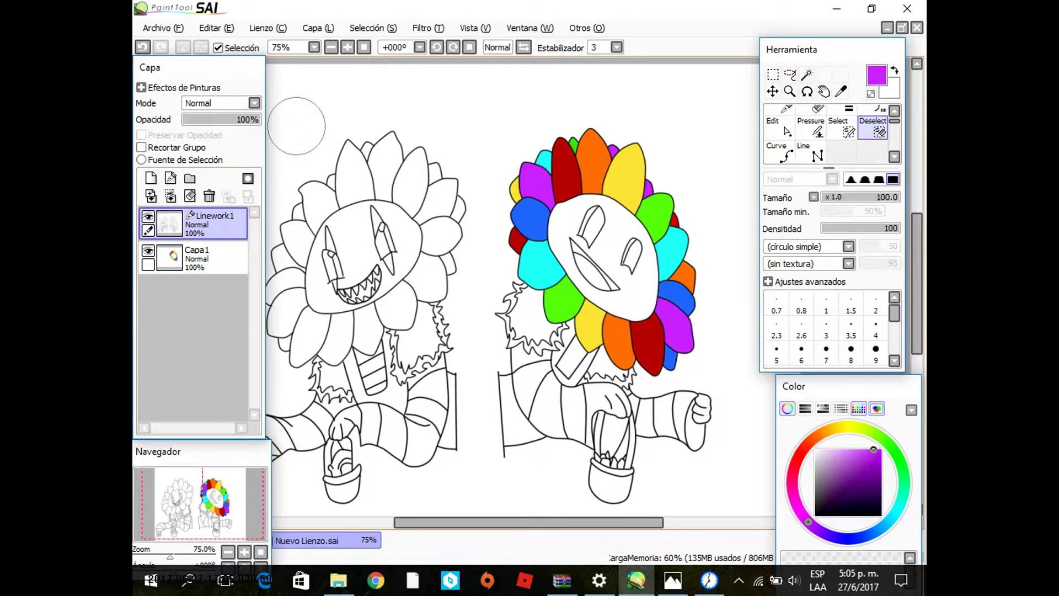
# Step: Select the narrow upper area inside the right character's smile with the Magic Wand on Linework1
pyautogui.hotkey('ctrl', 'y')
pyautogui.hotkey('ctrl', 'y')
pyautogui.hotkey('ctrl', 'y')
pyautogui.hotkey('ctrl', 'y')
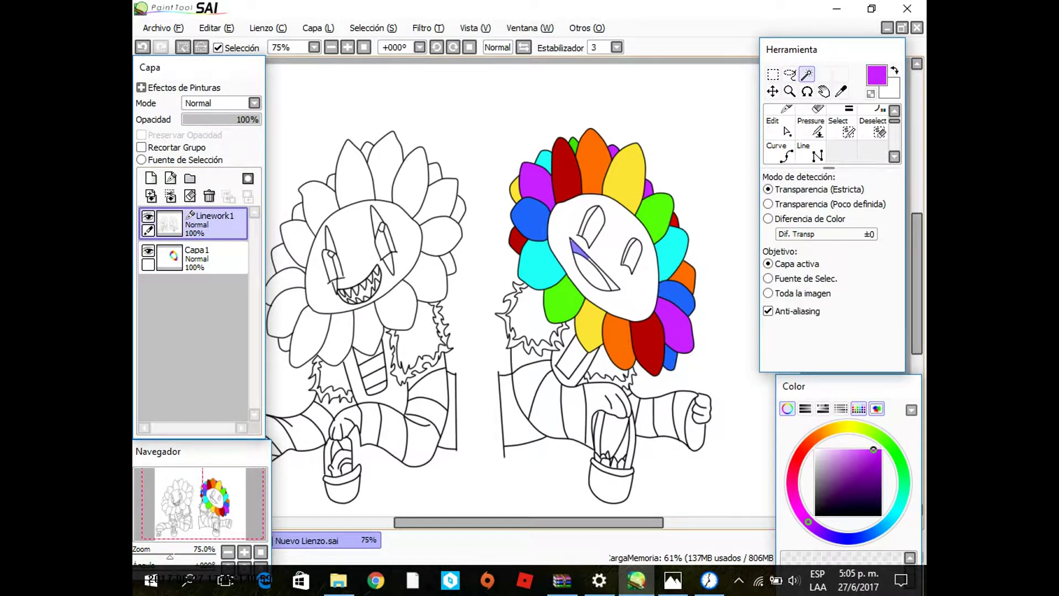
pyautogui.scroll(4, 676, 284)
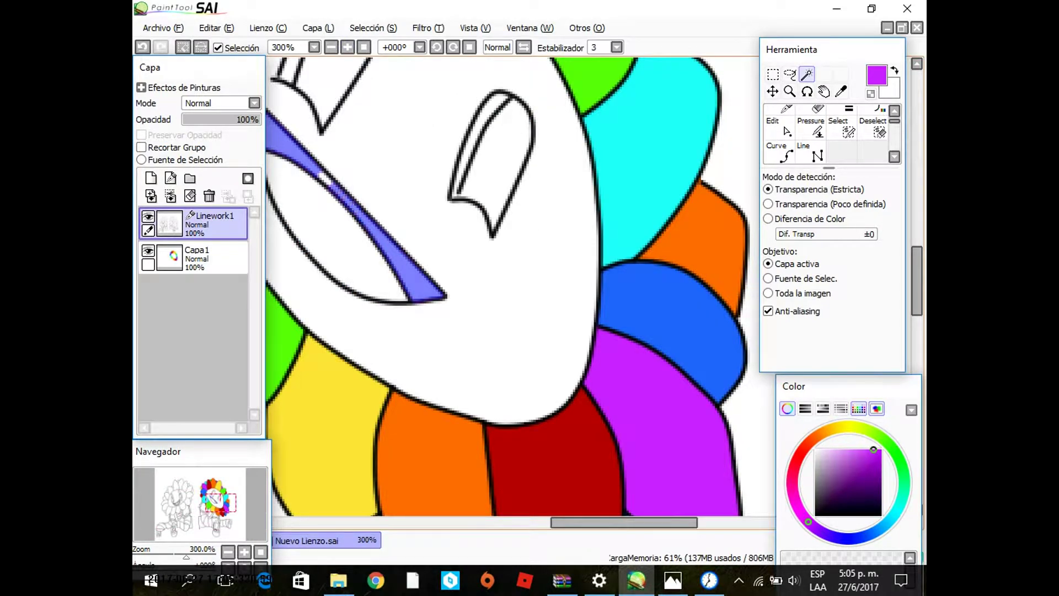
pyautogui.scroll(-3, 521, 287)
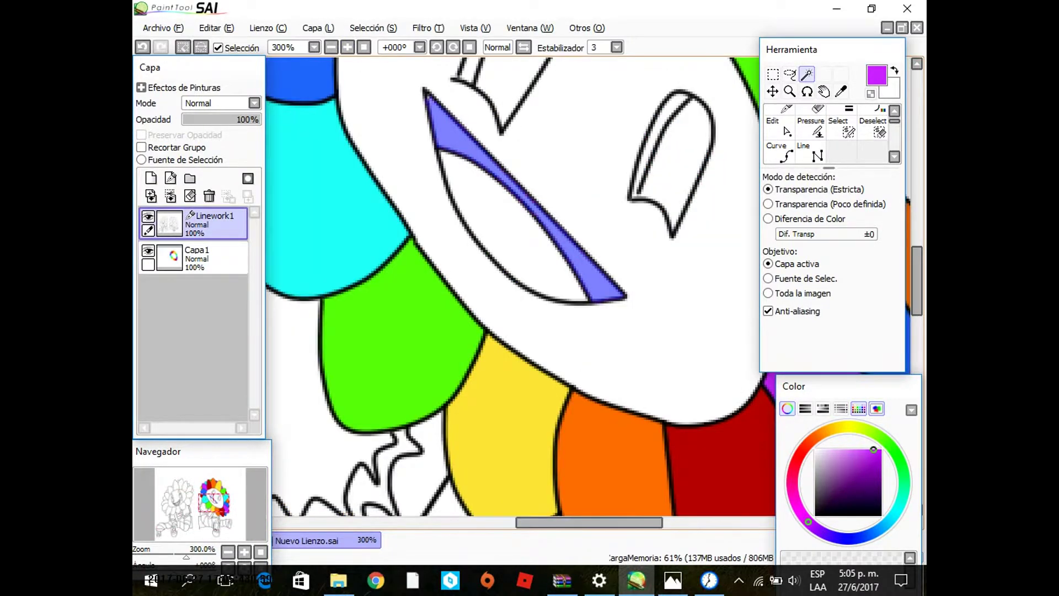
# Step: Paint the selected area of the right character's mouth black on the Capa1 layer
pyautogui.hotkey('ctrl', 'y')
pyautogui.hotkey('ctrl', 'y')
pyautogui.hotkey('ctrl', 'y')
pyautogui.hotkey('ctrl', 'y')
pyautogui.hotkey('ctrl', 'y')
pyautogui.hotkey('ctrl', 'y')
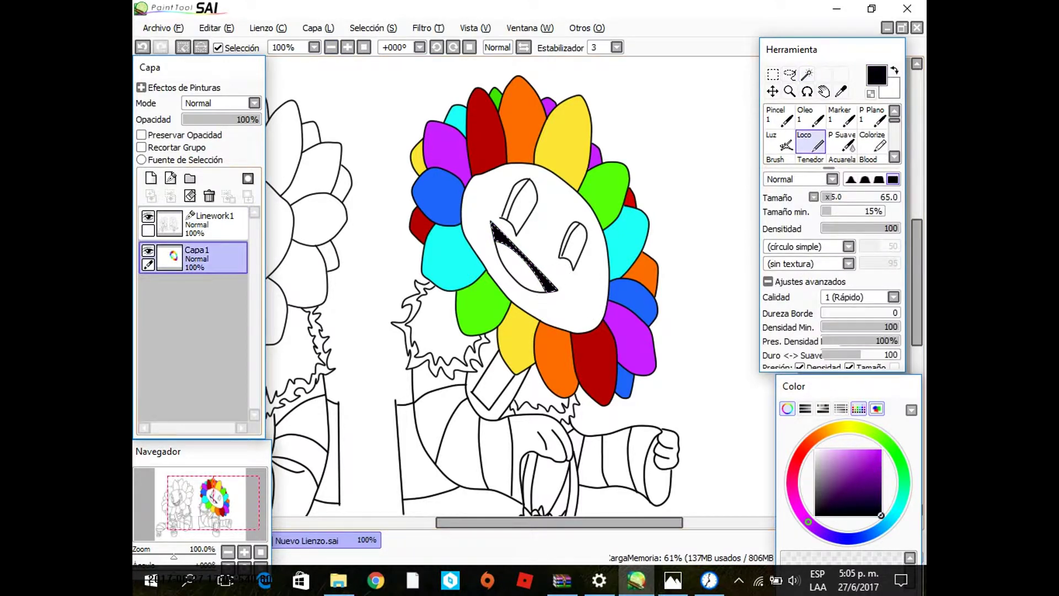
# Step: Repaint the selected area of the right character's mouth dark red instead of black
pyautogui.hotkey('ctrl', 'z')
pyautogui.hotkey('ctrl', 'z')
pyautogui.hotkey('ctrl', 'z')
pyautogui.hotkey('ctrl', 'z')
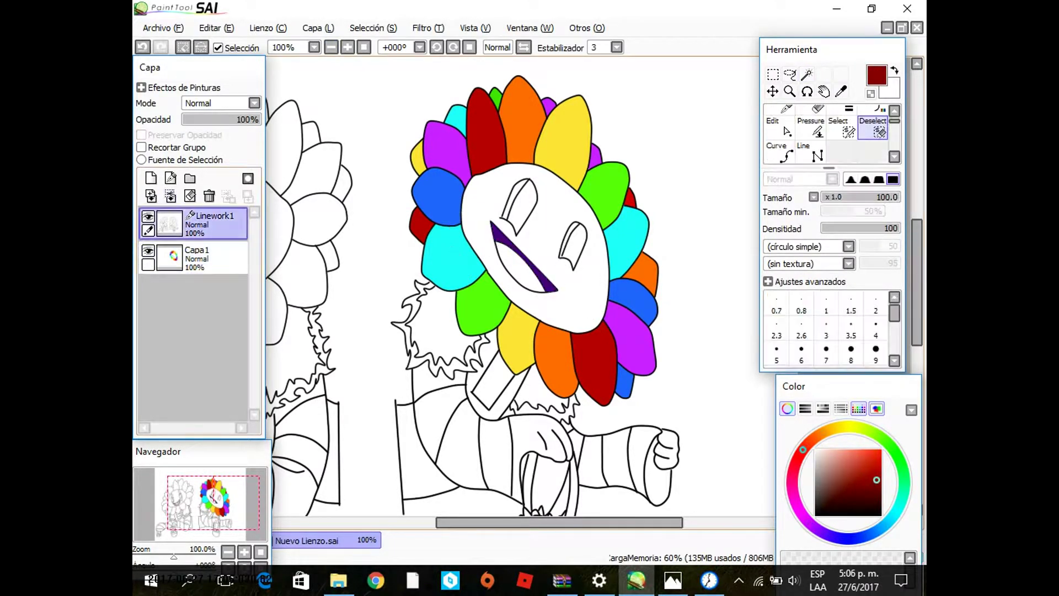
# Step: Clear the mouth selection and select all petals of the left character's flower with the Magic Wand on Linework1
pyautogui.hotkey('ctrl', 'y')
pyautogui.hotkey('ctrl', 'y')
pyautogui.hotkey('ctrl', 'y')
pyautogui.hotkey('ctrl', 'y')
pyautogui.hotkey('ctrl', 'y')
pyautogui.hotkey('ctrl', 'y')
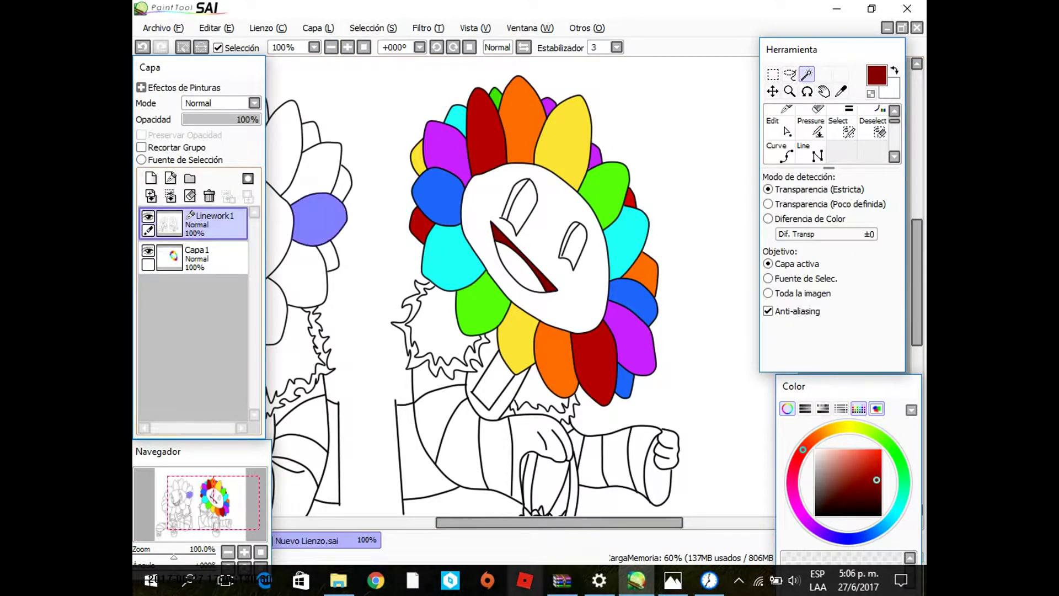
pyautogui.hotkey('ctrl', 'y')
pyautogui.hotkey('ctrl', 'y')
pyautogui.hotkey('ctrl', 'y')
pyautogui.hotkey('ctrl', 'y')
pyautogui.hotkey('ctrl', 'y')
pyautogui.hotkey('ctrl', 'y')
pyautogui.hotkey('ctrl', 'y')
pyautogui.hotkey('ctrl', 'y')
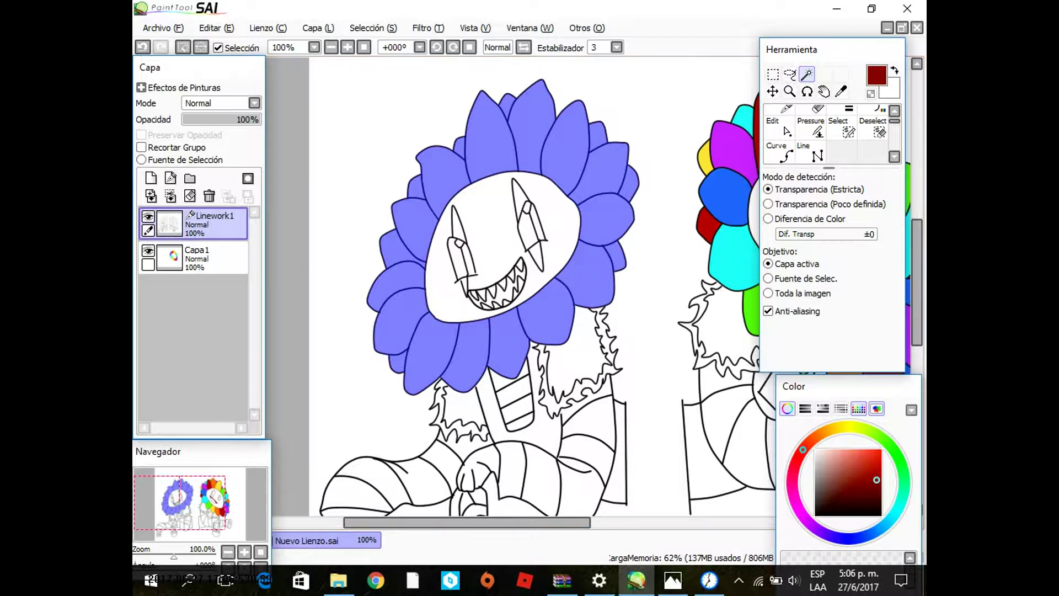
# Step: Paint all selected petals of the left character's flower near-black on the Capa1 layer
pyautogui.click(194, 256)
pyautogui.click(816, 509)
pyautogui.click(811, 143)
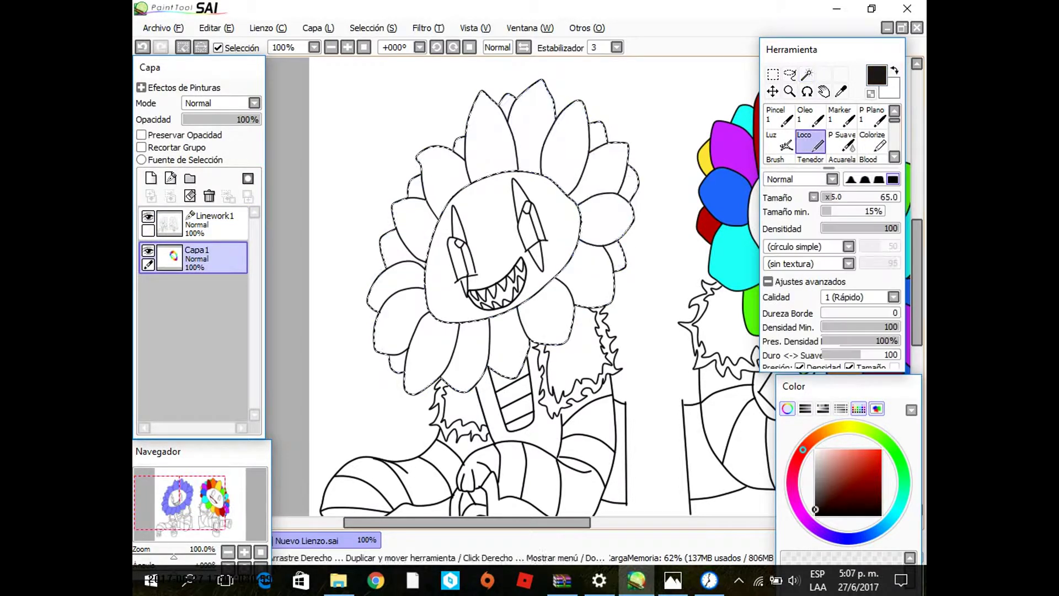
pyautogui.moveTo(607, 144)
pyautogui.mouseDown()
pyautogui.moveTo(406, 159)
pyautogui.moveTo(552, 331)
pyautogui.moveTo(615, 123)
pyautogui.moveTo(381, 276)
pyautogui.moveTo(618, 220)
pyautogui.mouseUp()
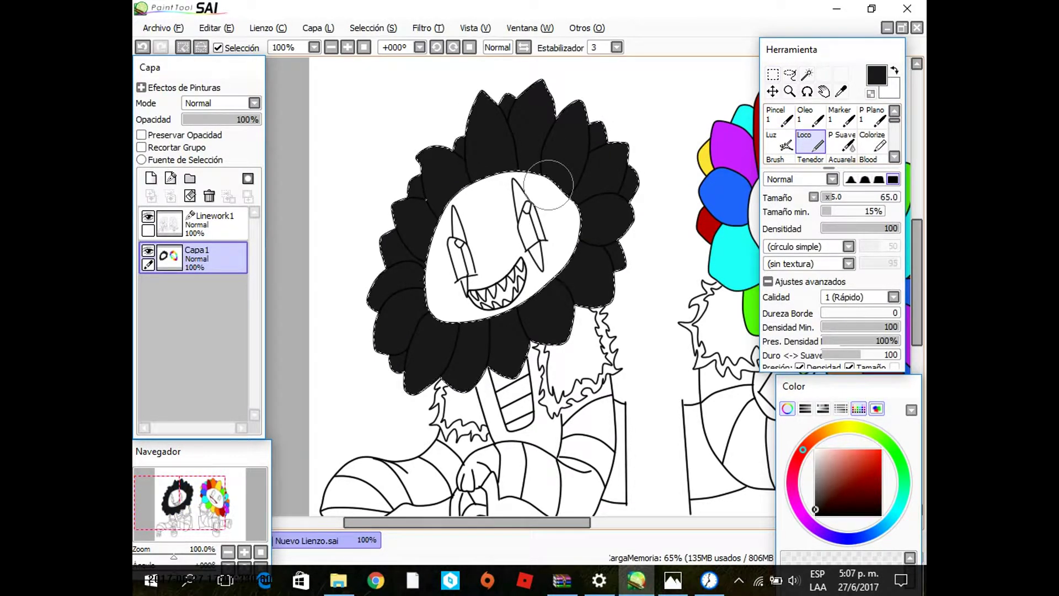
# Step: Add soft grey highlights to the upper and outer petals of the left character's black flower, and clear the selection
pyautogui.press('e')
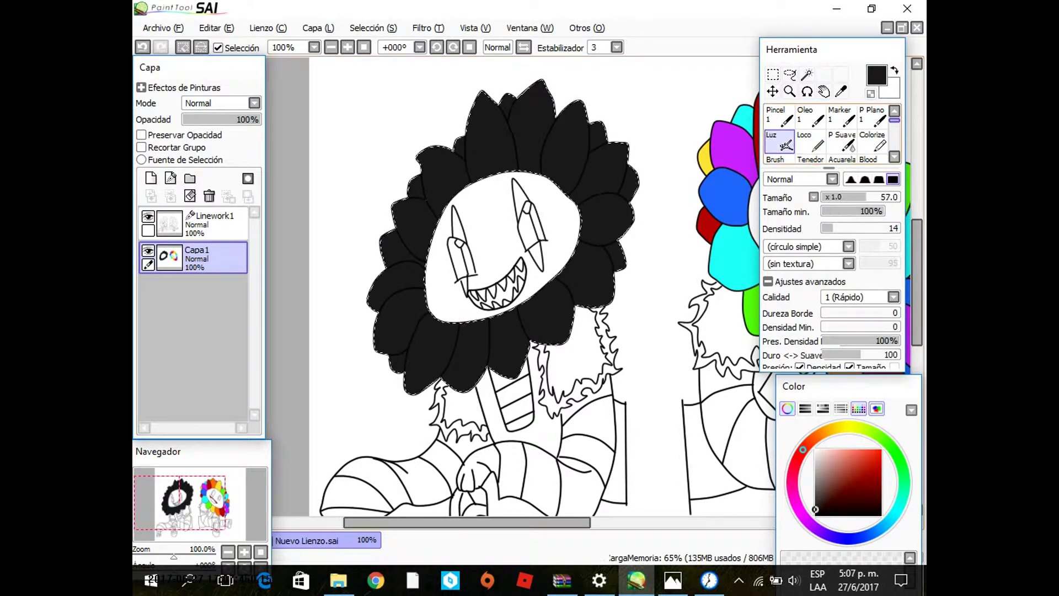
pyautogui.press('v')
pyautogui.moveTo(552, 99)
pyautogui.mouseDown()
pyautogui.moveTo(469, 110)
pyautogui.moveTo(419, 182)
pyautogui.moveTo(381, 364)
pyautogui.moveTo(579, 78)
pyautogui.moveTo(408, 237)
pyautogui.mouseUp()
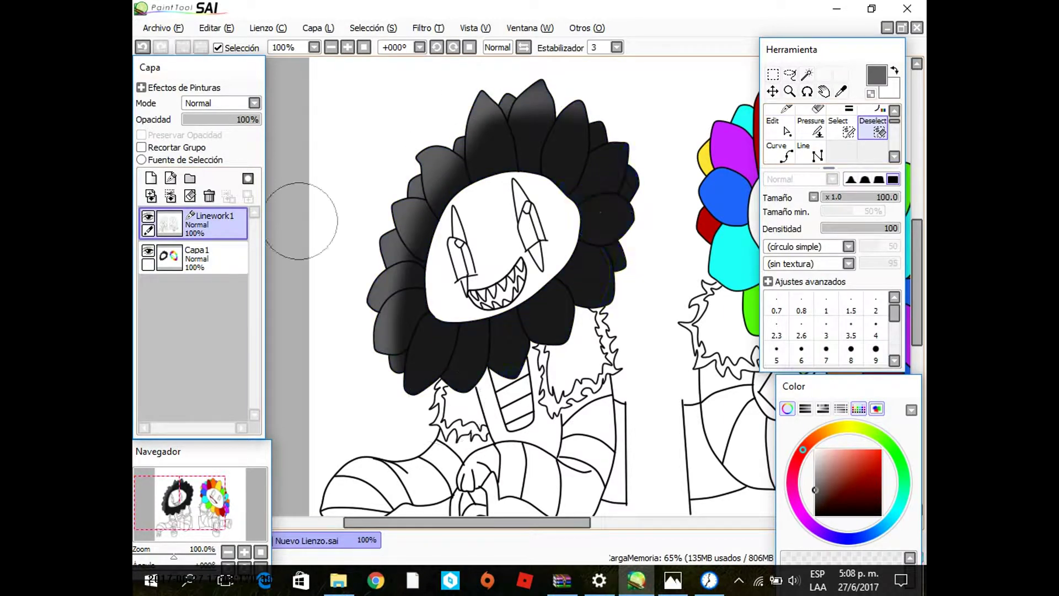
pyautogui.press('w')
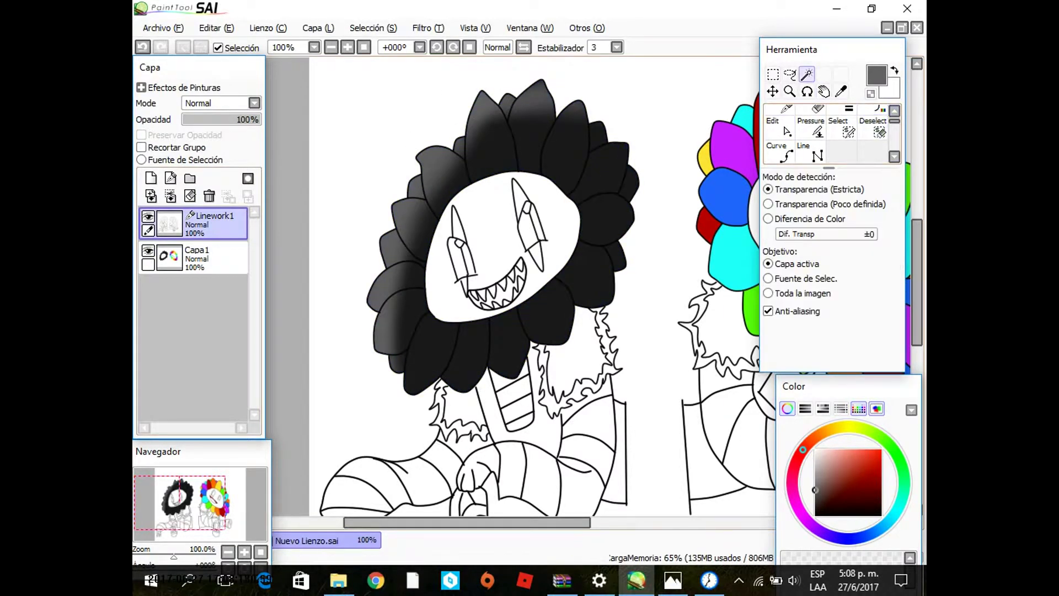
# Step: Select the left character's two pupils on Linework1 and paint them black on the Capa1 layer
pyautogui.click(529, 226)
pyautogui.click(458, 256)
pyautogui.click(210, 258)
pyautogui.scroll(3, 828, 133)
pyautogui.click(810, 121)
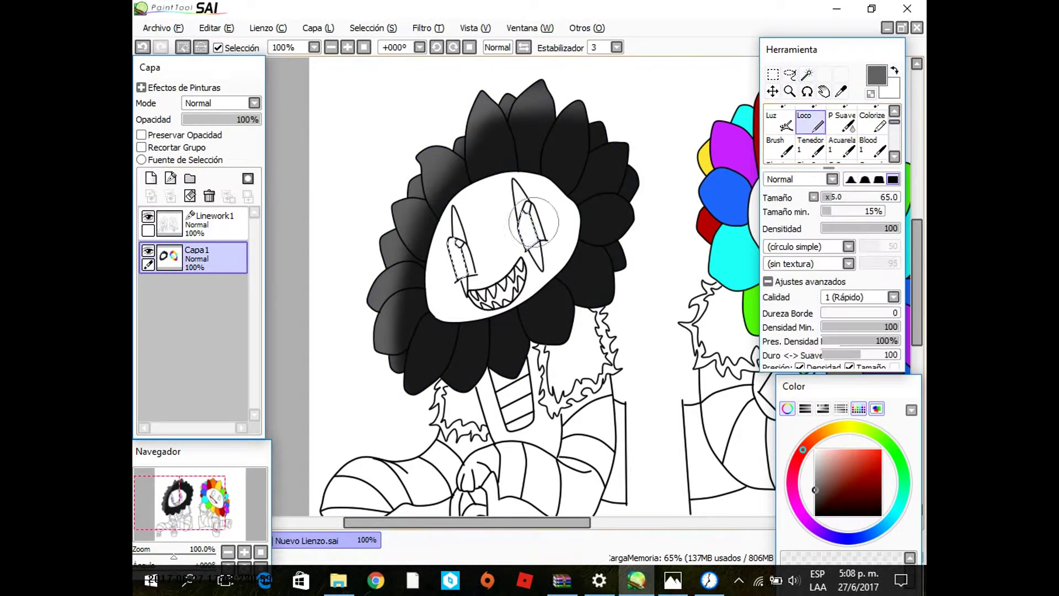
pyautogui.click(815, 500)
pyautogui.moveTo(529, 221); pyautogui.dragTo(461, 265)
pyautogui.scroll(2, 828, 133)
pyautogui.click(816, 515)
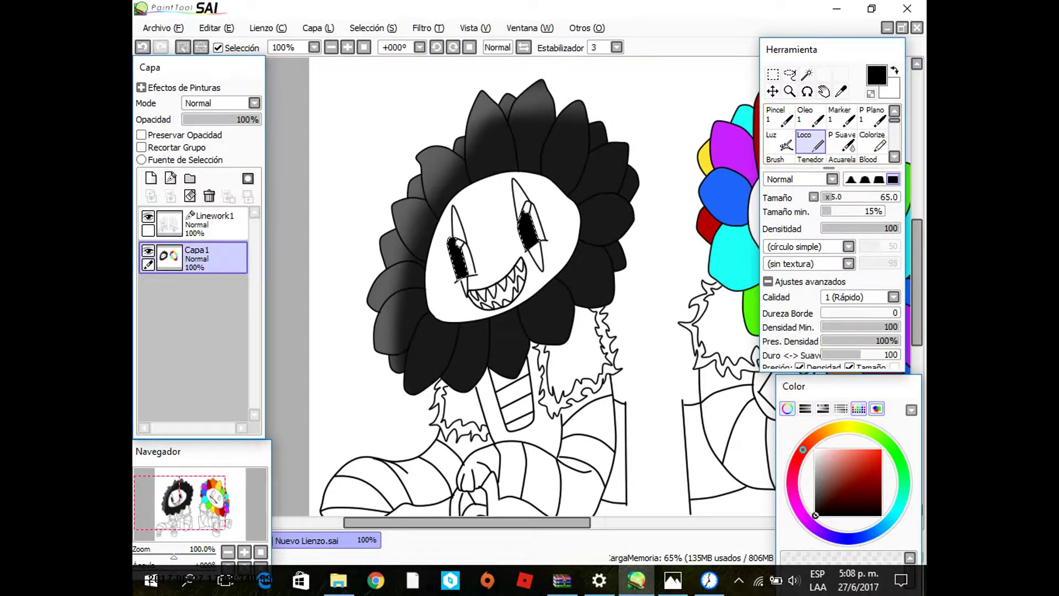
# Step: Add small white highlights to the left character's pupils with a size 5 brush, and clear the selection
pyautogui.click(823, 197)
pyautogui.click(816, 450)
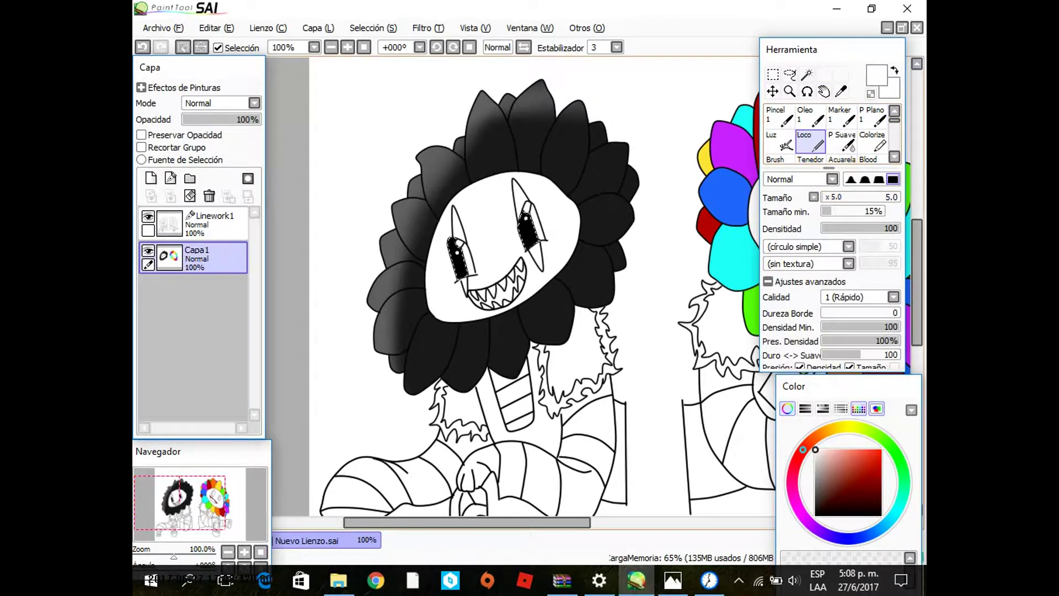
pyautogui.click(142, 47)
pyautogui.click(216, 224)
pyautogui.hotkey('ctrl', 'd')
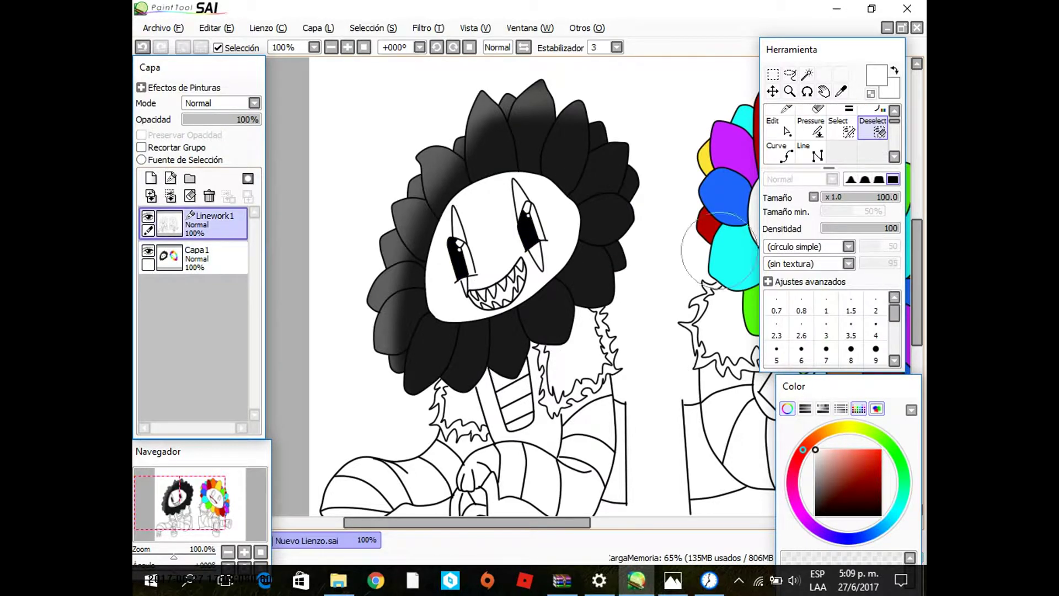
# Step: Select the pointed markings above and below the left character's eyes and paint them black on Capa1
pyautogui.click(807, 74)
pyautogui.click(194, 257)
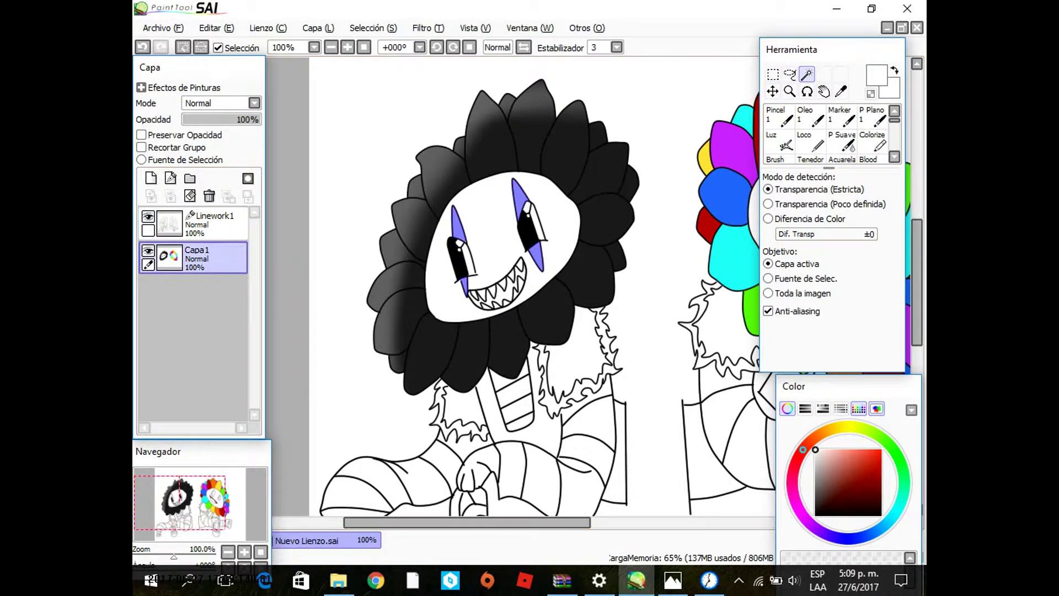
pyautogui.click(811, 142)
pyautogui.click(215, 224)
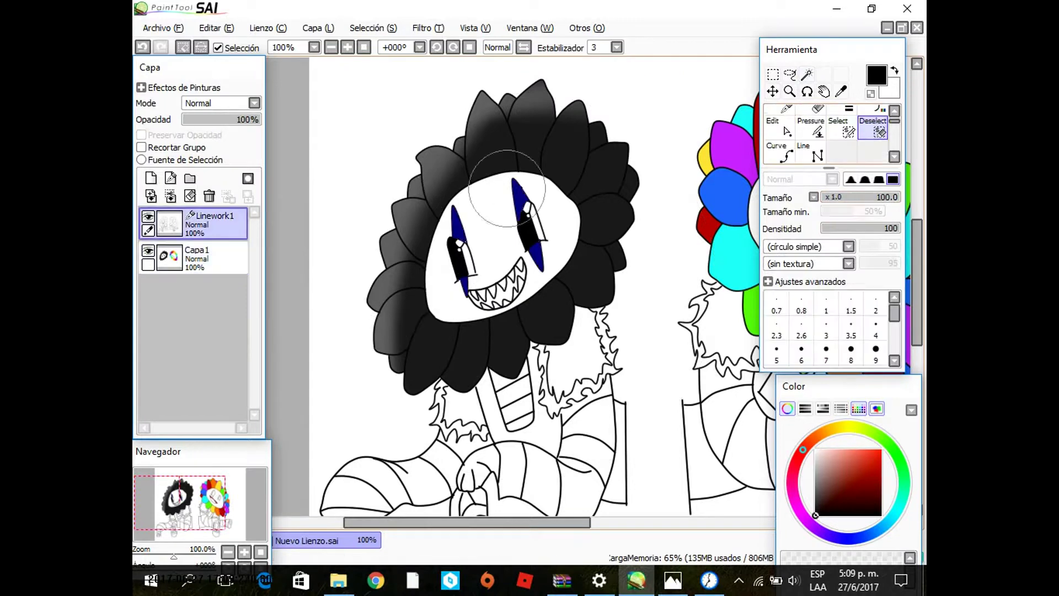
# Step: Select the left character's mouth interior between the teeth on Linework1 and paint it dark red on Capa1
pyautogui.click(193, 257)
pyautogui.click(806, 74)
pyautogui.click(215, 224)
pyautogui.click(497, 292)
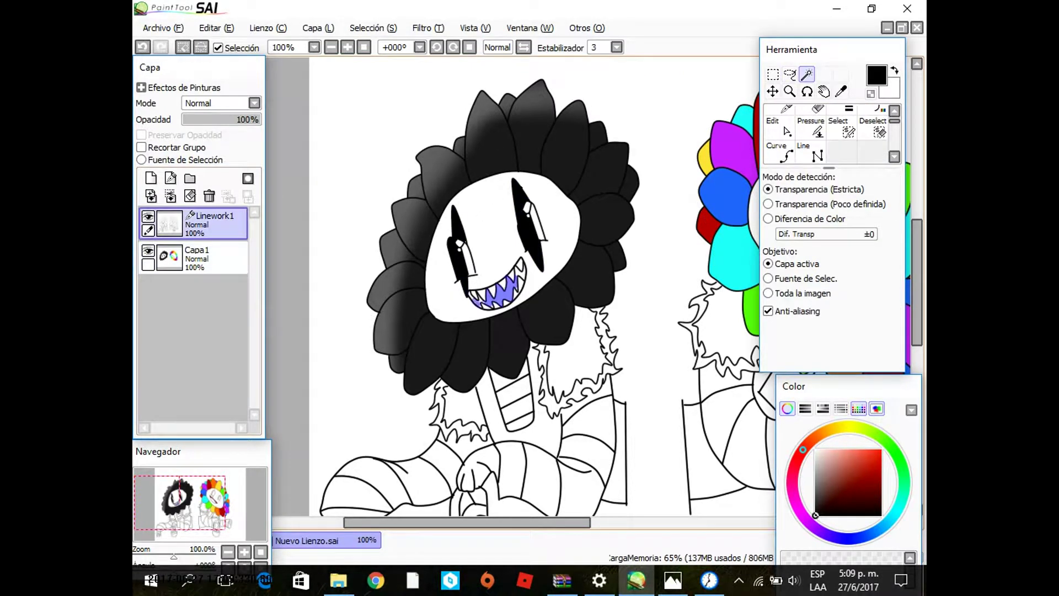
pyautogui.scroll(5, 497, 298)
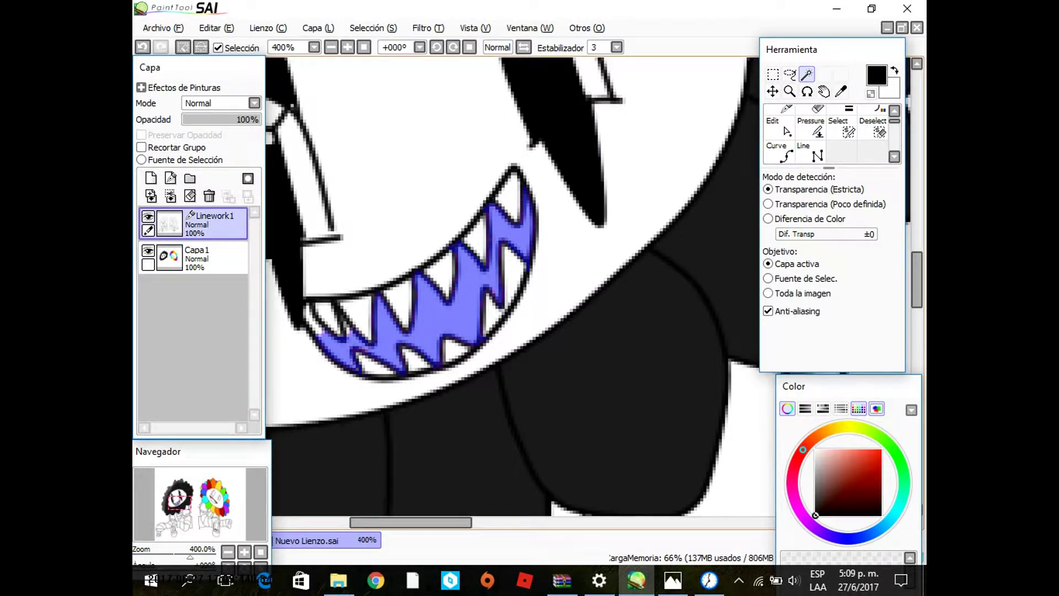
pyautogui.click(193, 257)
pyautogui.scroll(-3, 519, 287)
pyautogui.click(878, 475)
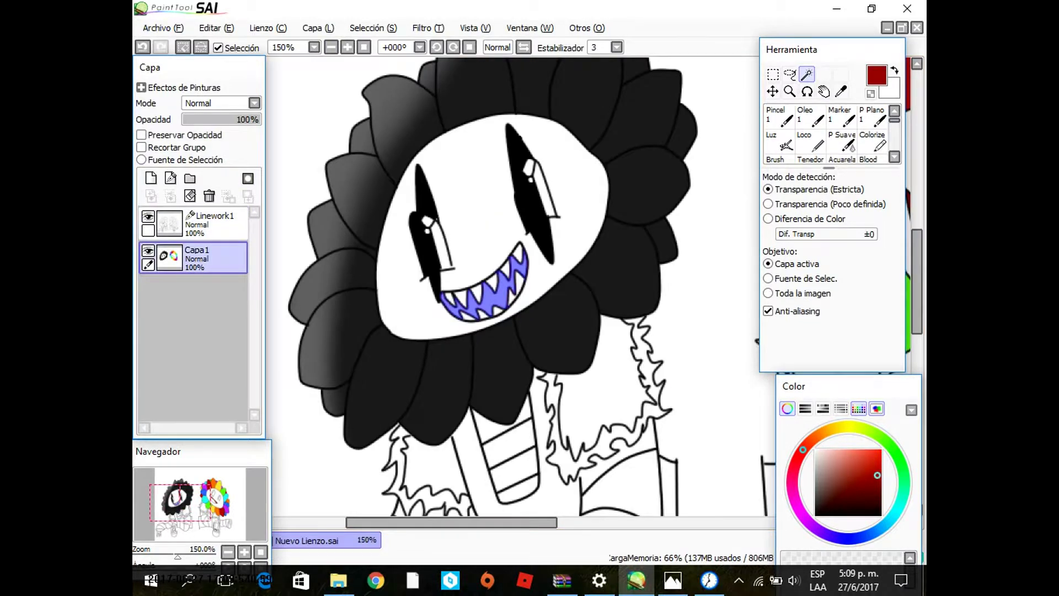
pyautogui.hotkey('ctrl', 'd')
pyautogui.click(215, 224)
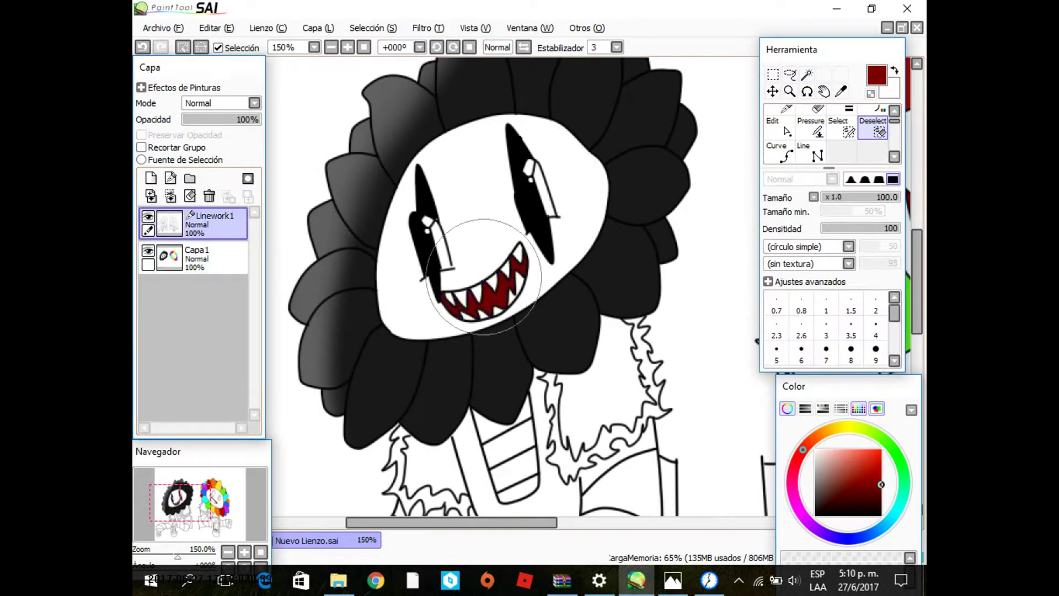
# Step: Airbrush black shading inside the left character's dark red mouth on Capa1, and clear the selection
pyautogui.click(193, 257)
pyautogui.click(874, 121)
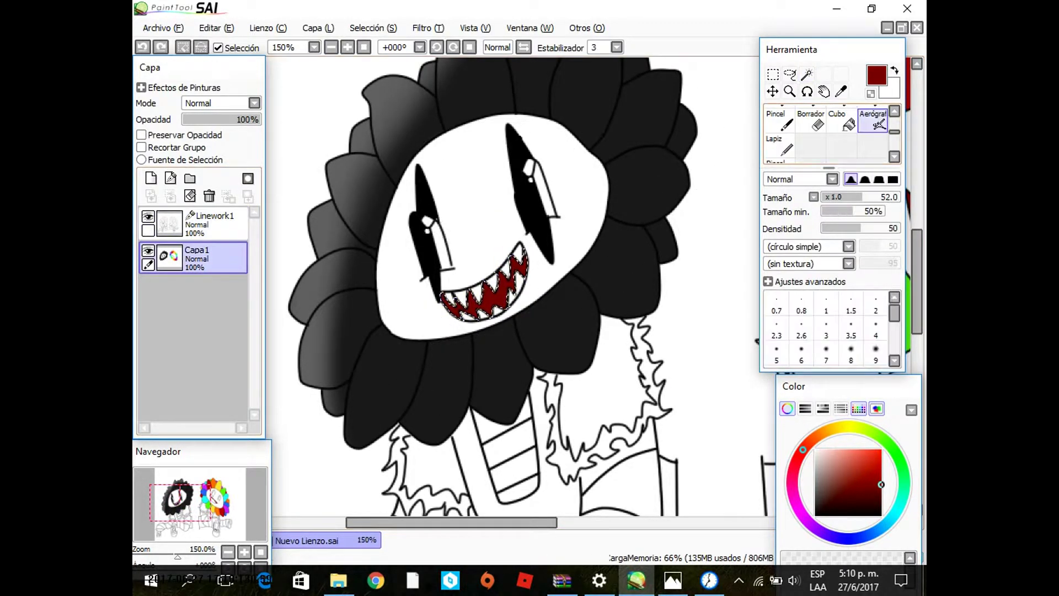
pyautogui.click(215, 223)
pyautogui.hotkey('ctrl', 'd')
pyautogui.scroll(-1, 508, 236)
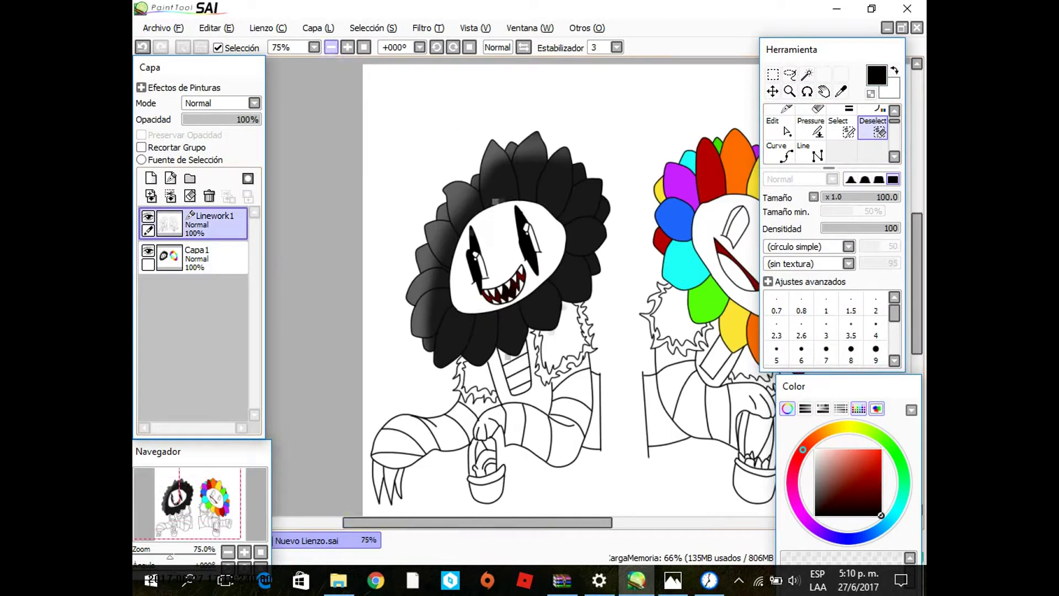
pyautogui.click(193, 258)
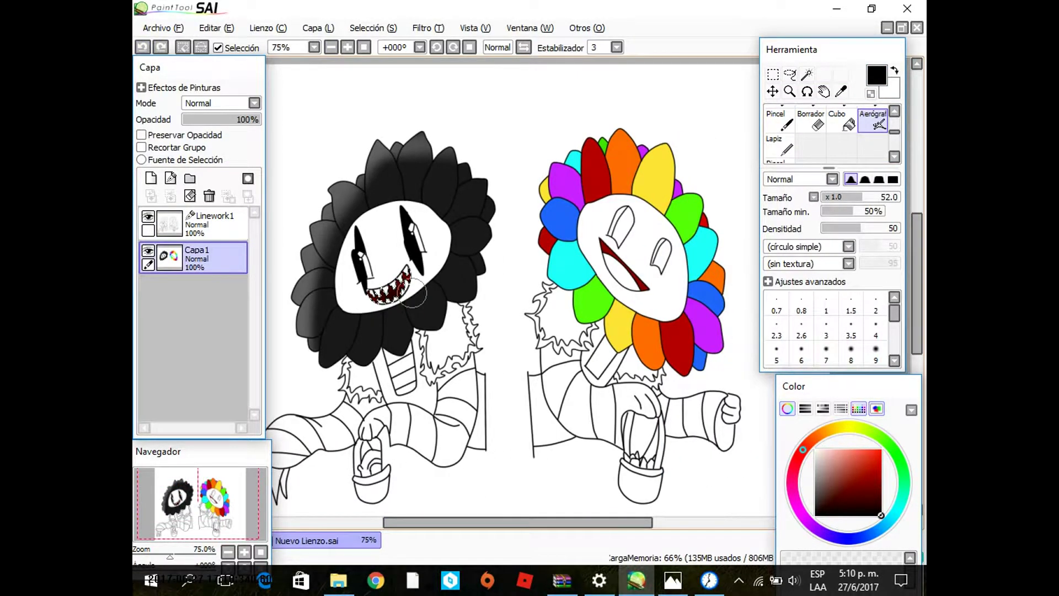
pyautogui.click(215, 223)
# Step: Select the areas inside both jagged fur trims of the left character on Linework1 and make Capa1 the active layer
pyautogui.click(806, 74)
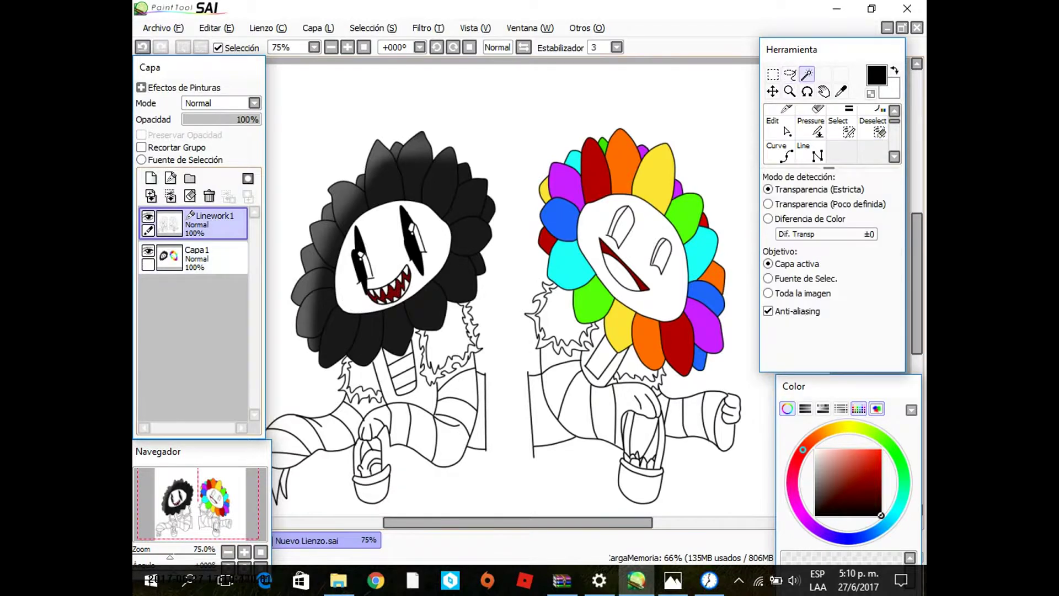
pyautogui.click(447, 336)
pyautogui.scroll(-1, 519, 287)
pyautogui.scroll(3, 519, 287)
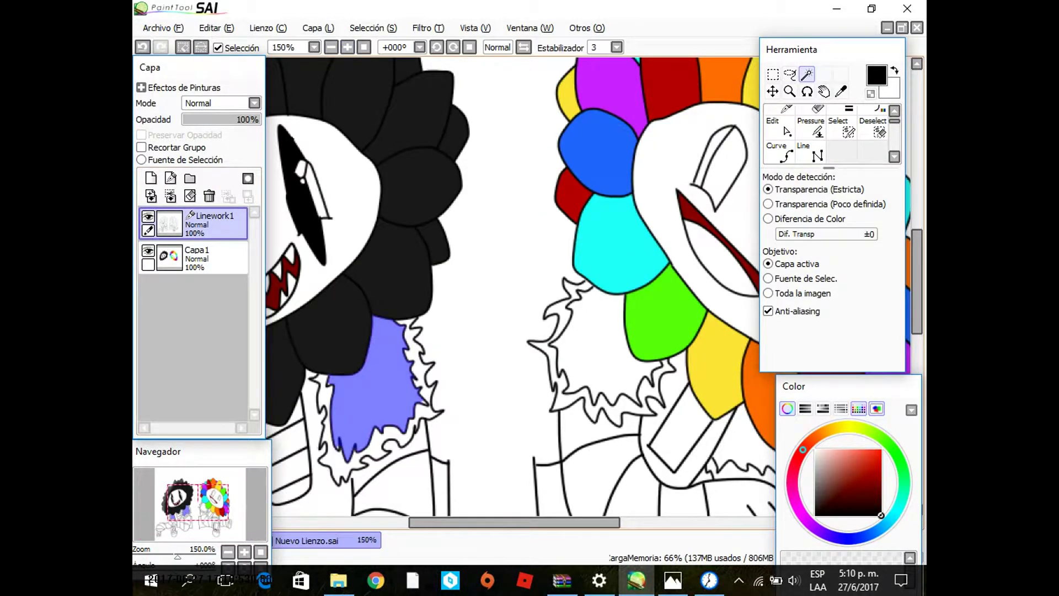
pyautogui.scroll(-2, 518, 287)
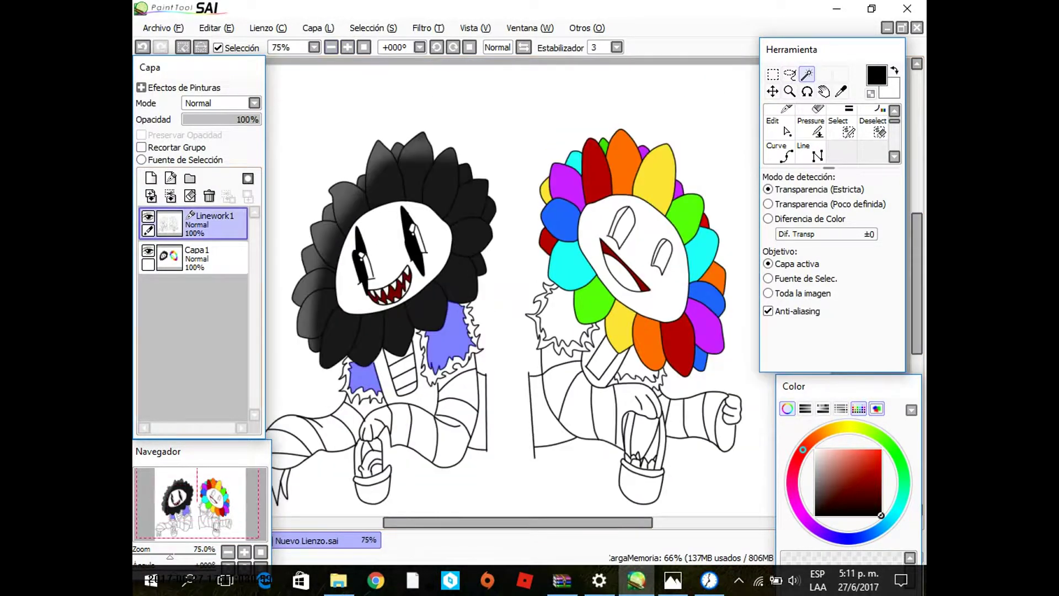
pyautogui.click(193, 257)
pyautogui.click(816, 450)
pyautogui.click(814, 113)
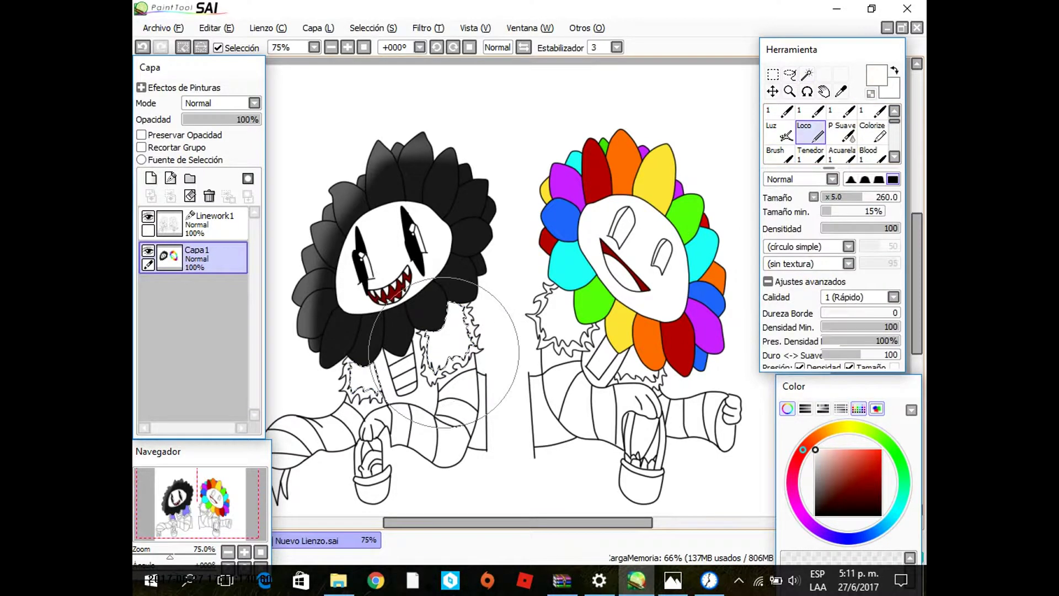
pyautogui.click(881, 515)
pyautogui.moveTo(474, 381); pyautogui.dragTo(353, 387)
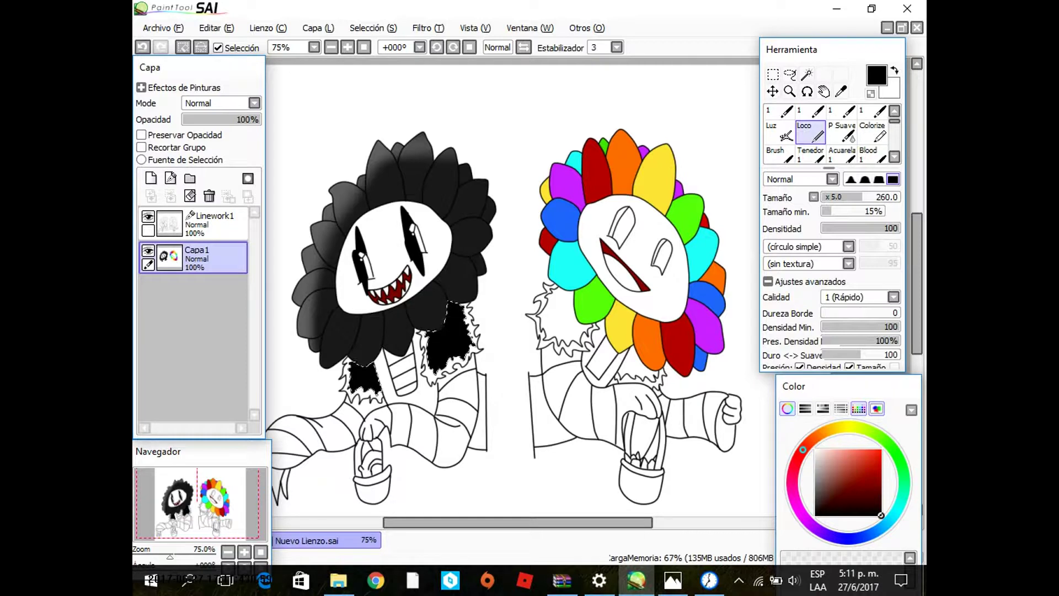
# Step: Paint the left character's selected fur trim areas near-black on Capa1 and airbrush black shading over them
pyautogui.click(816, 508)
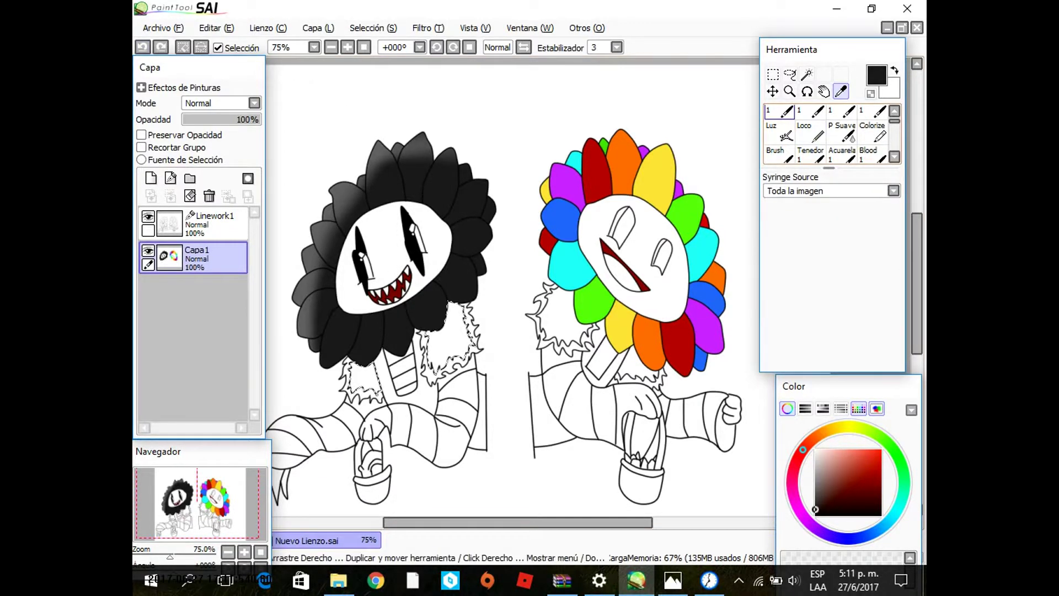
pyautogui.press('v')
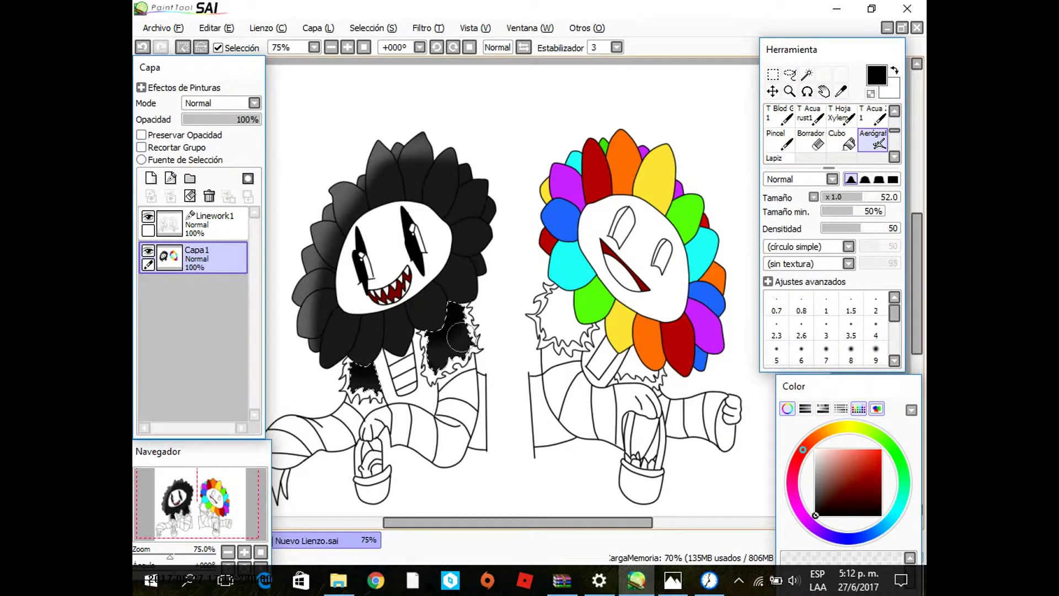
# Step: Select the areas inside both jagged fur trims of the right character with the Magic Wand on Linework1
pyautogui.click(215, 223)
pyautogui.press('w')
pyautogui.click(363, 391)
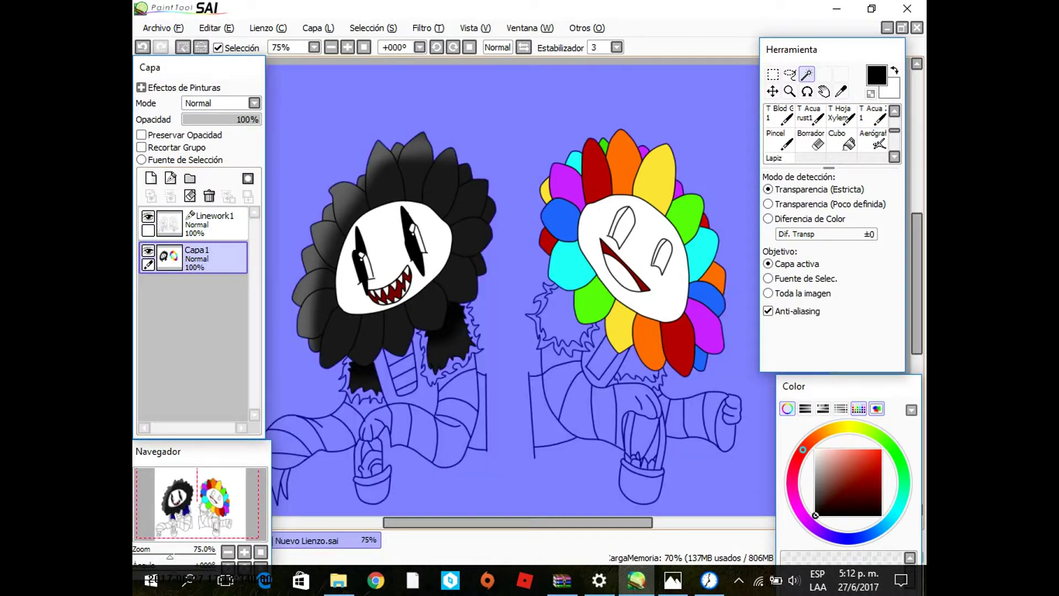
pyautogui.click(554, 323)
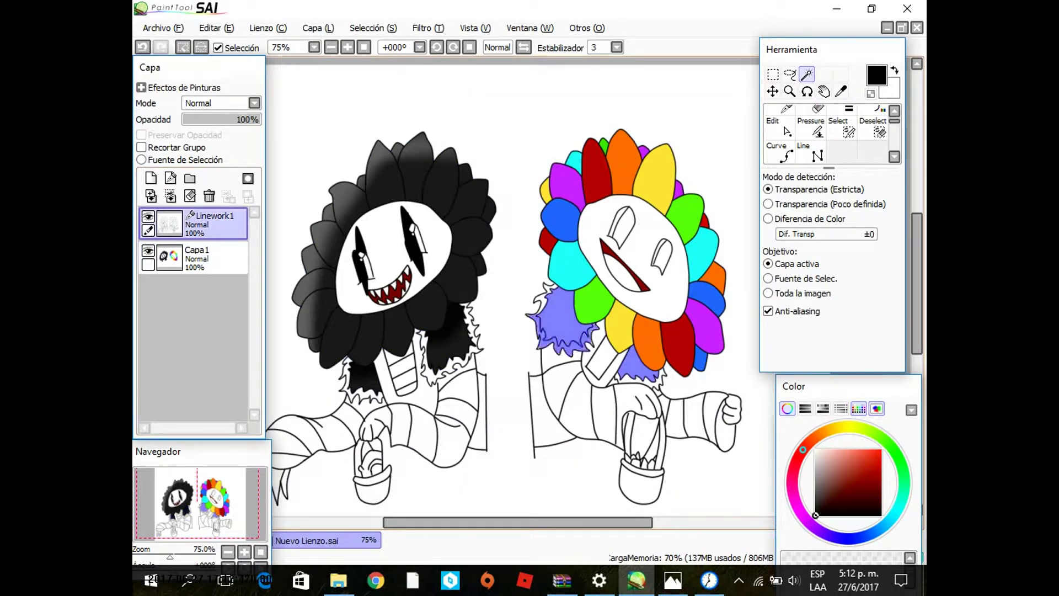
pyautogui.hotkey('ctrl', 'z')
pyautogui.hotkey('ctrl', '+')
pyautogui.hotkey('ctrl', '+')
pyautogui.hotkey('ctrl', '+')
pyautogui.hotkey('ctrl', '-')
pyautogui.hotkey('ctrl', '-')
pyautogui.hotkey('ctrl', '-')
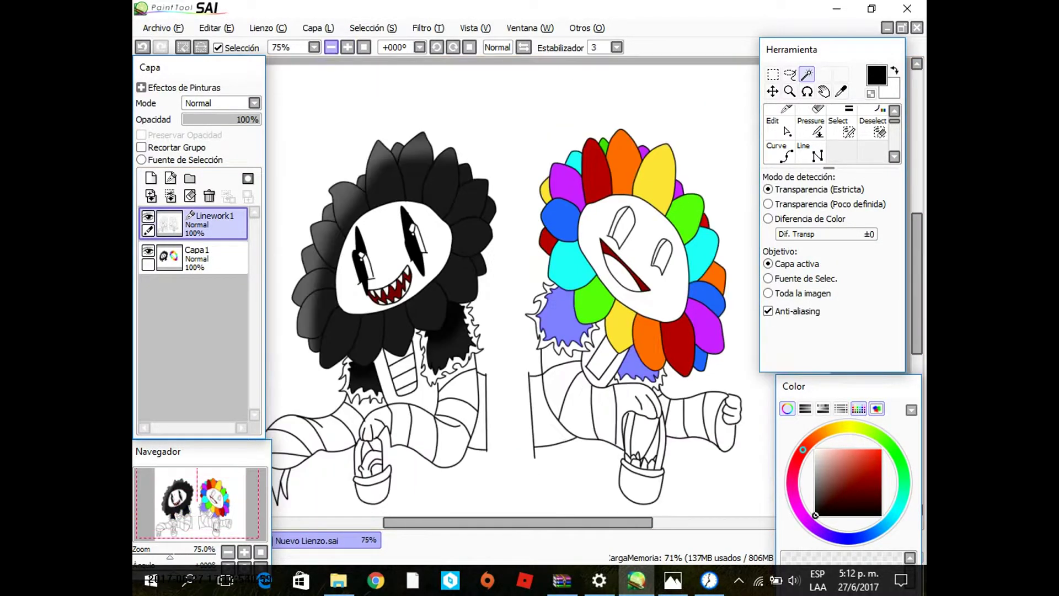
# Step: Paint the right character's selected fur trim areas cyan on Capa1, airbrush blue shading near the petals, and clear the selection
pyautogui.click(215, 257)
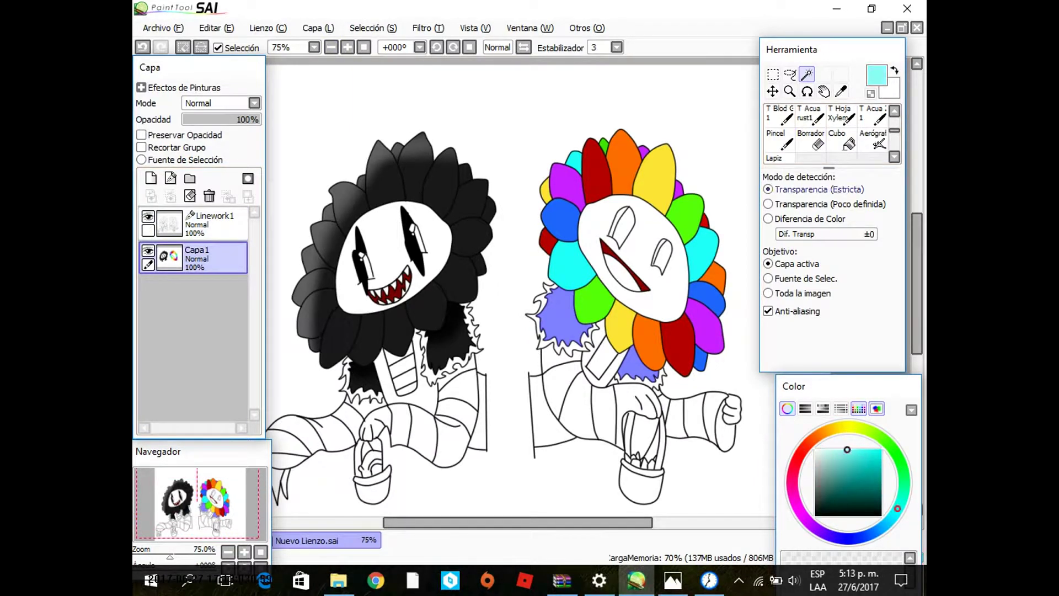
pyautogui.press('b')
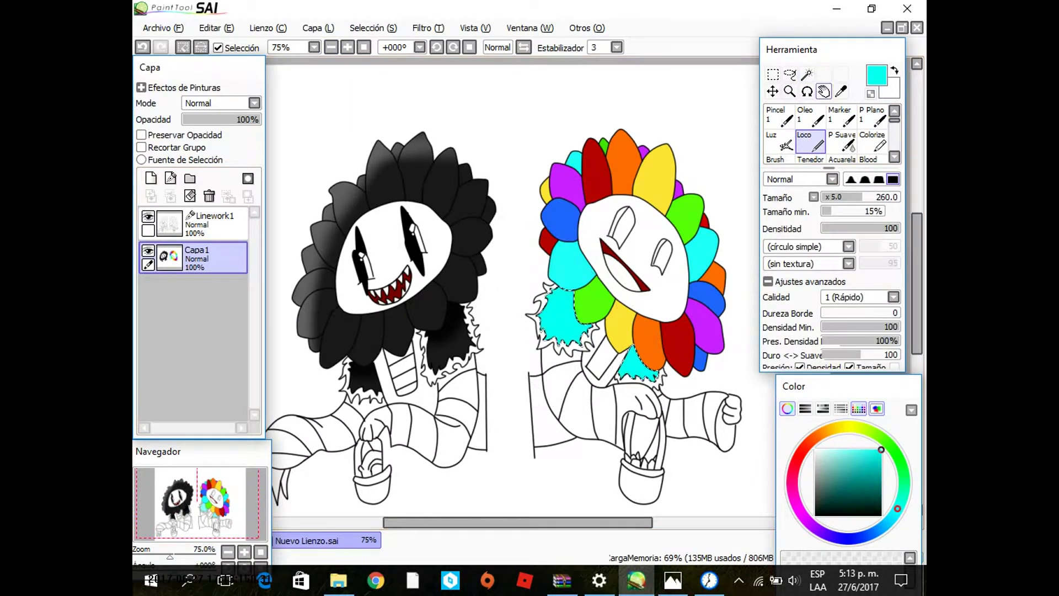
pyautogui.press('a')
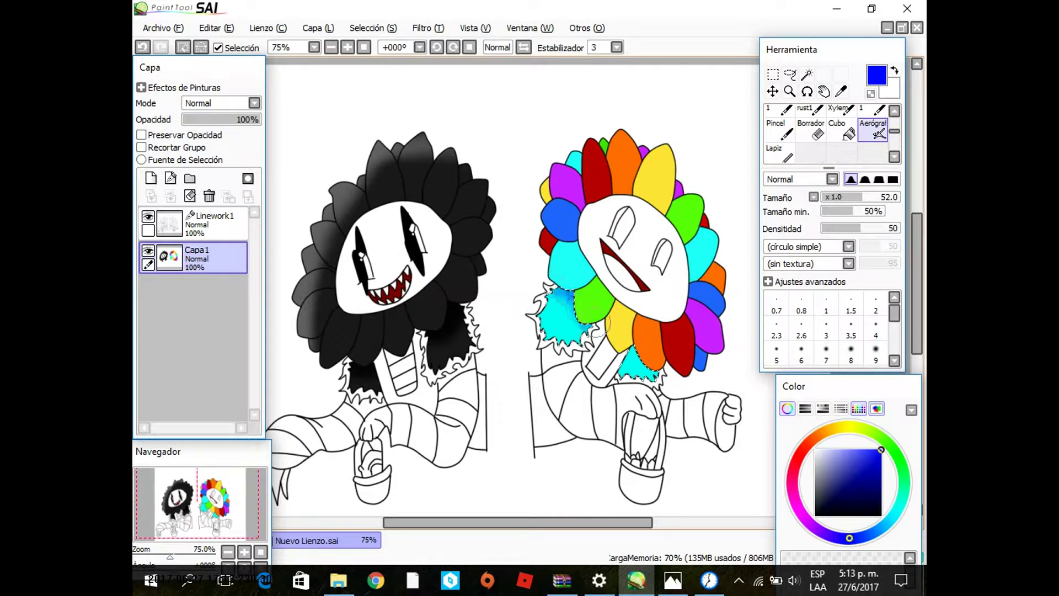
pyautogui.moveTo(551, 296); pyautogui.dragTo(572, 314)
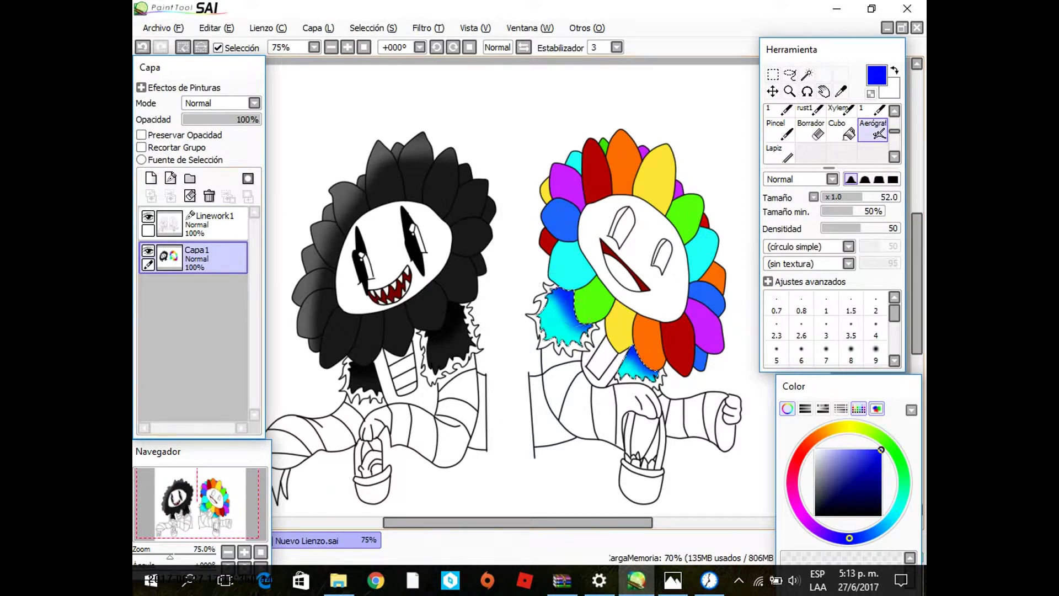
pyautogui.click(215, 223)
pyautogui.hotkey('ctrl', 'd')
# Step: Select all petals of the right character's rainbow flower and undo the first pass of white highlights
pyautogui.click(210, 258)
pyautogui.press('w')
pyautogui.click(215, 223)
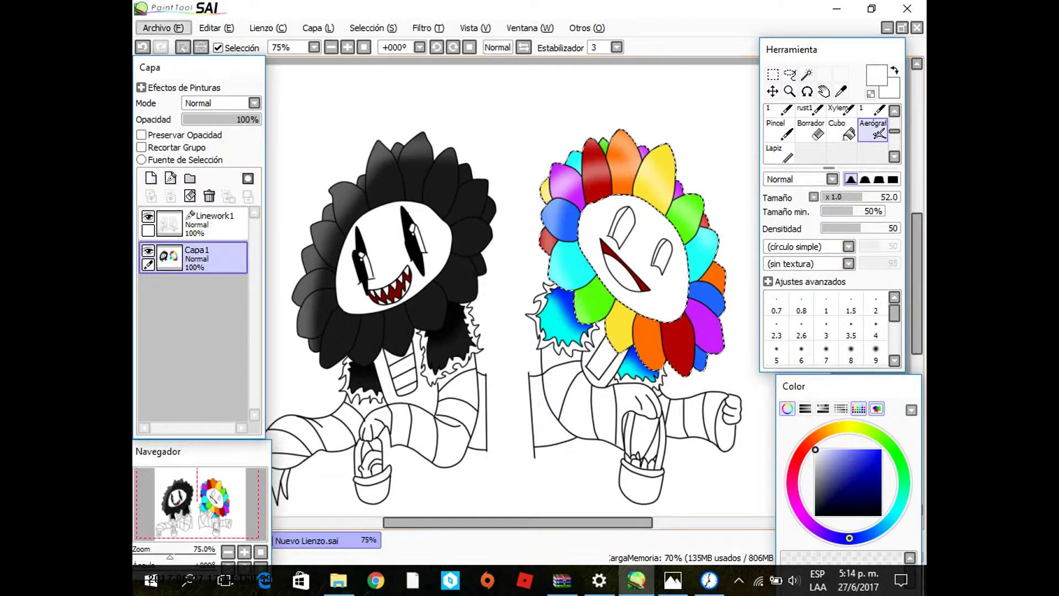
pyautogui.hotkey('ctrl', 'z')
# Step: Airbrush soft white highlights across the right character's rainbow petals at size 52, and clear the selection
pyautogui.moveTo(705, 309); pyautogui.dragTo(698, 261)
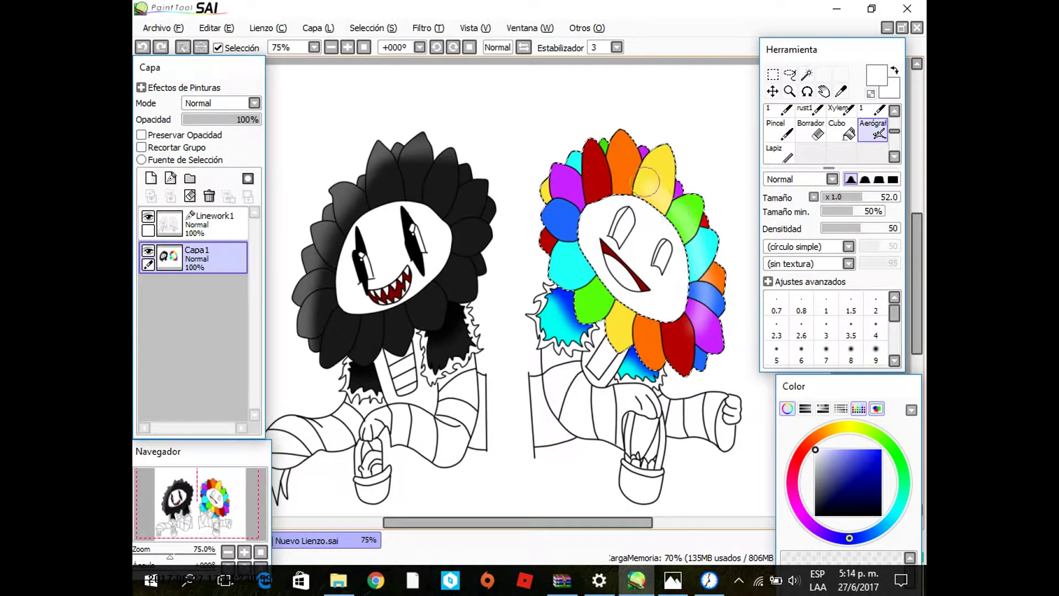
pyautogui.moveTo(647, 181)
pyautogui.mouseDown()
pyautogui.moveTo(554, 226)
pyautogui.moveTo(581, 309)
pyautogui.moveTo(643, 346)
pyautogui.moveTo(706, 314)
pyautogui.moveTo(524, 320)
pyautogui.mouseUp()
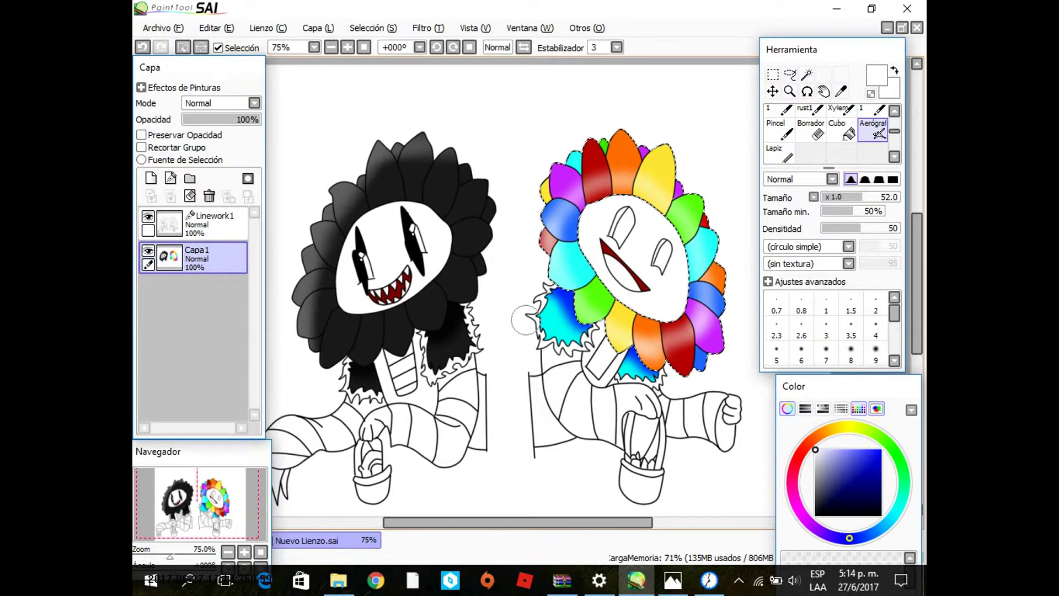
pyautogui.keyDown('alt'); pyautogui.click(663, 225); pyautogui.keyUp('alt')
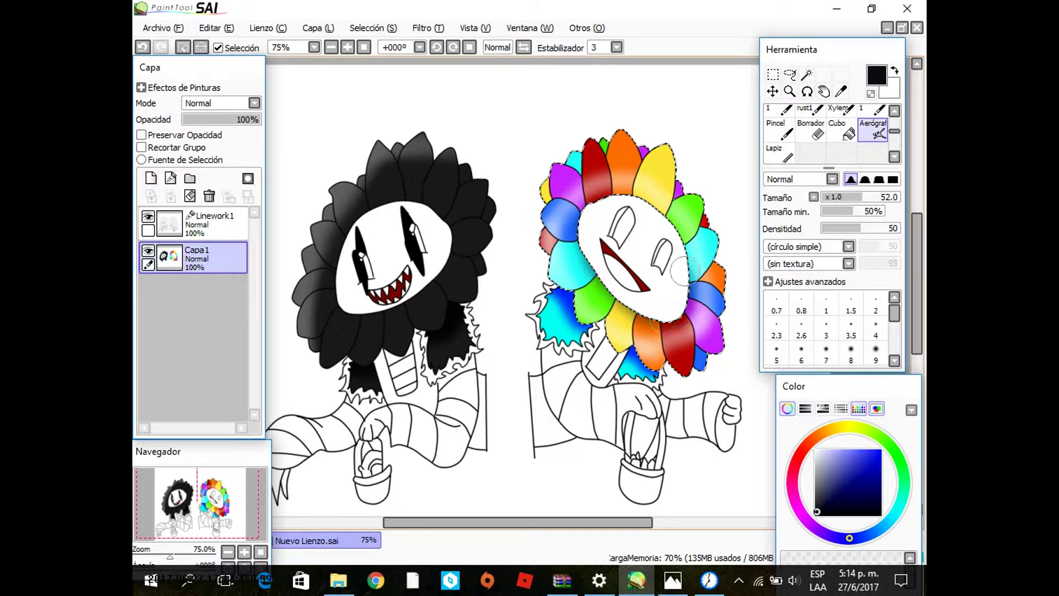
pyautogui.hotkey('ctrl', 'd')
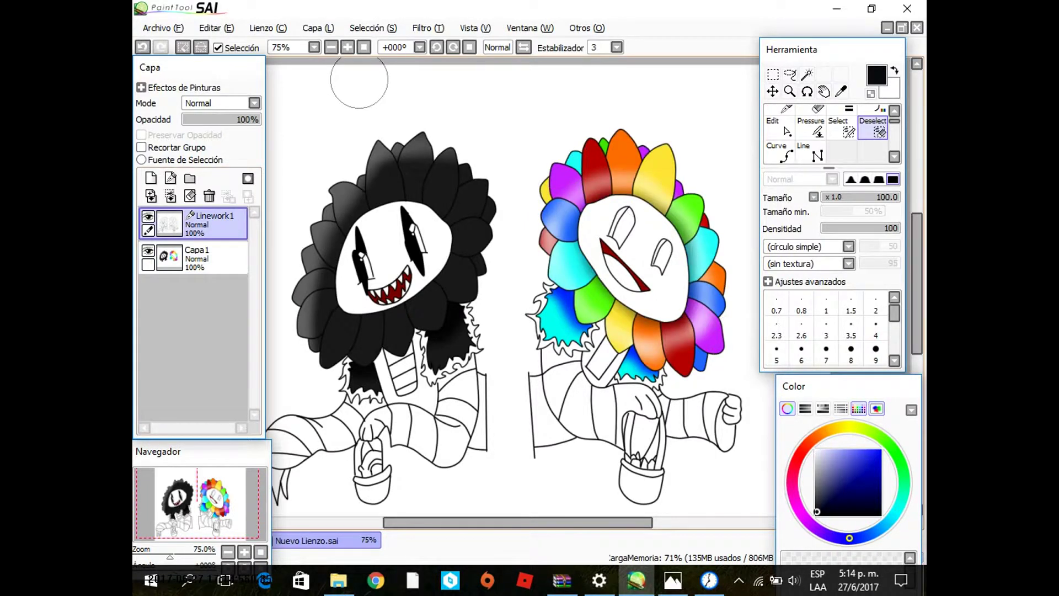
# Step: Select alternating limb stripes, the overalls and the claws of the left character with the Magic Wand on Linework1
pyautogui.press('w')
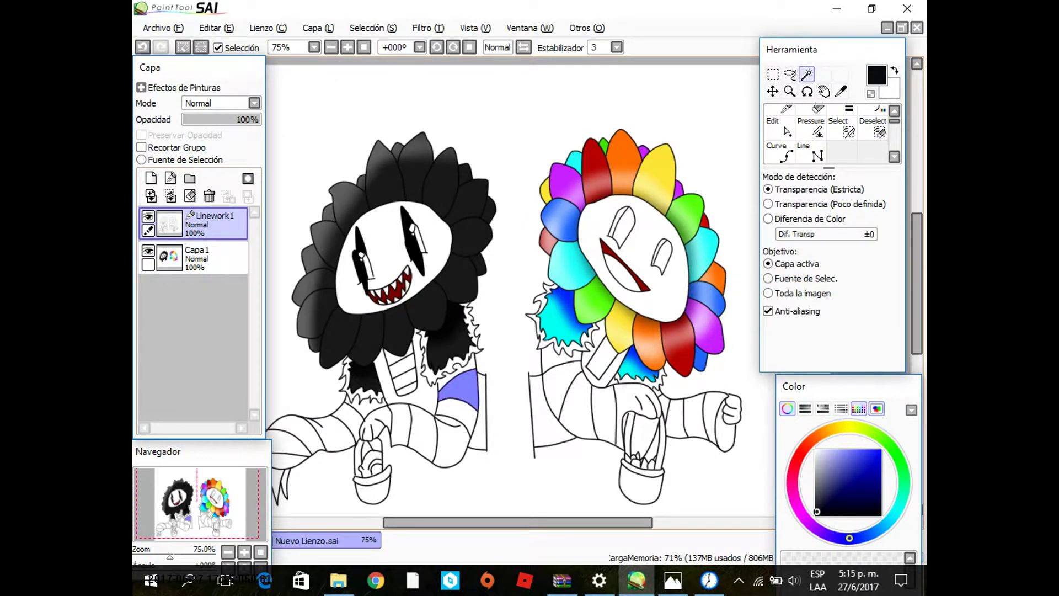
pyautogui.click(451, 442)
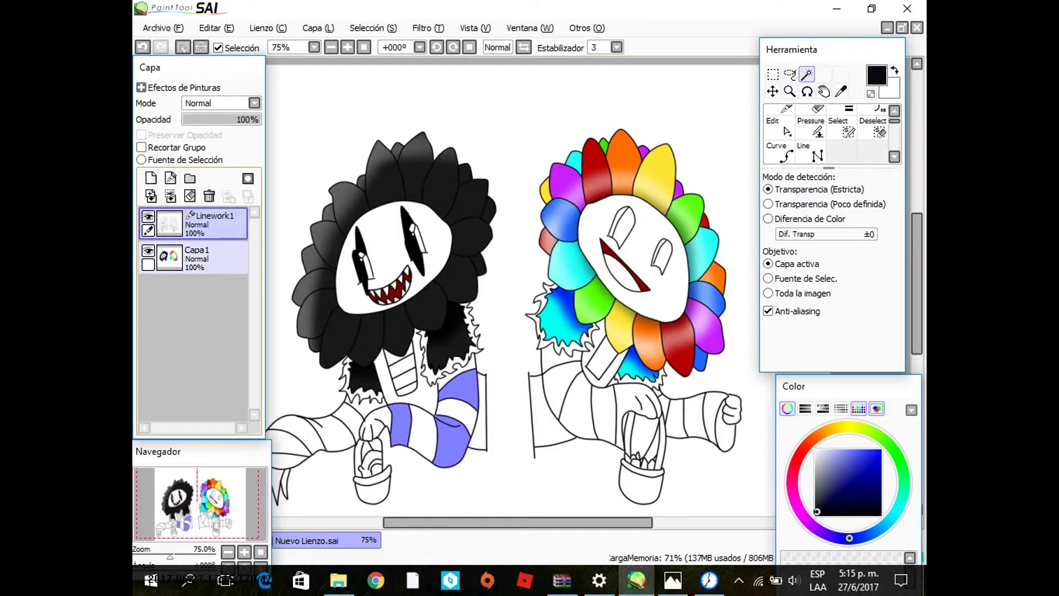
pyautogui.click(779, 152)
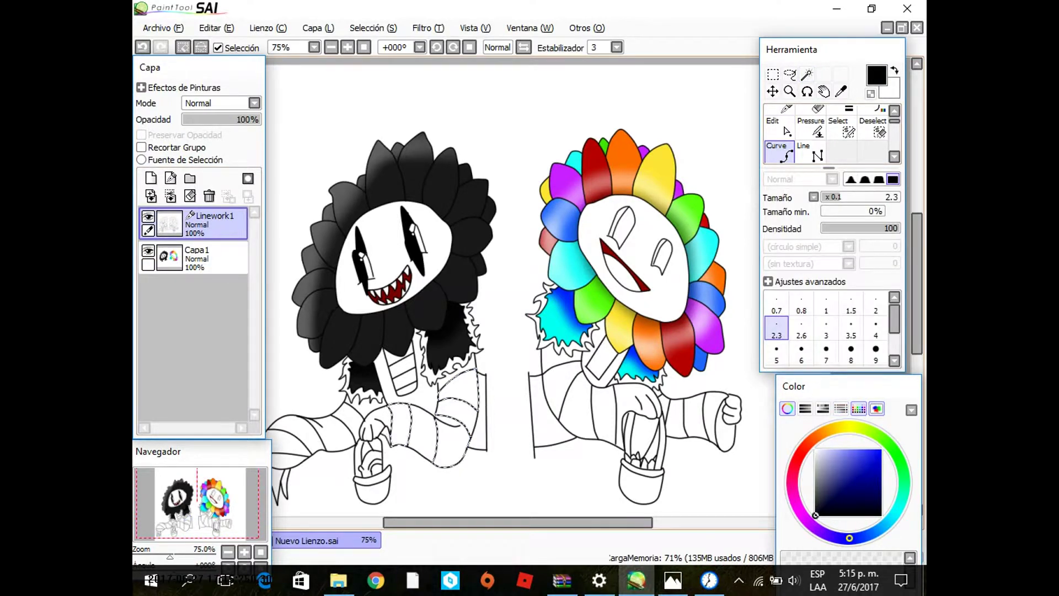
pyautogui.press('w')
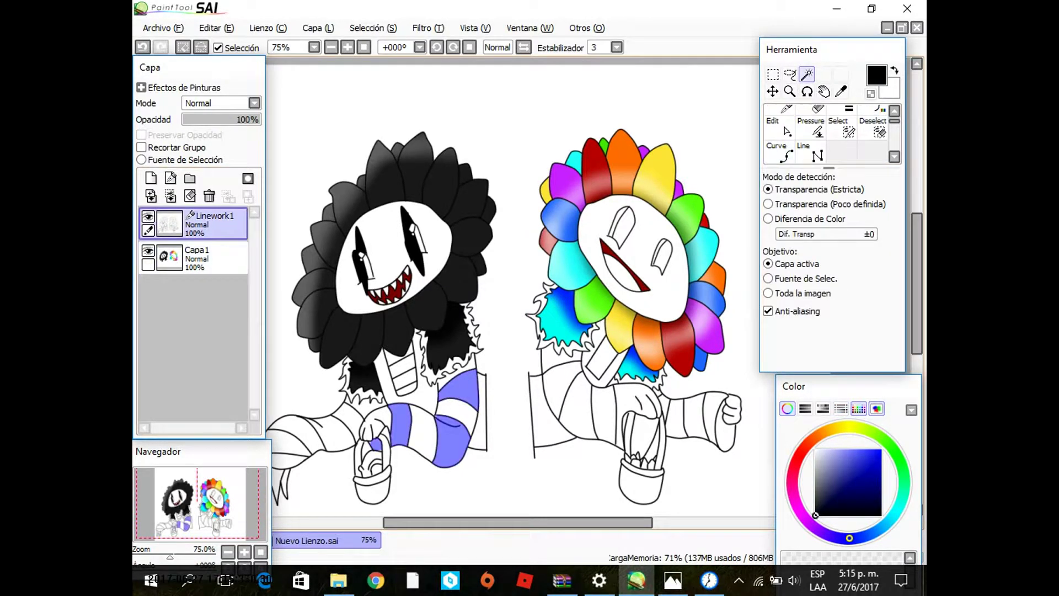
pyautogui.click(298, 433)
pyautogui.click(348, 422)
pyautogui.moveTo(518, 522); pyautogui.dragTo(480, 522)
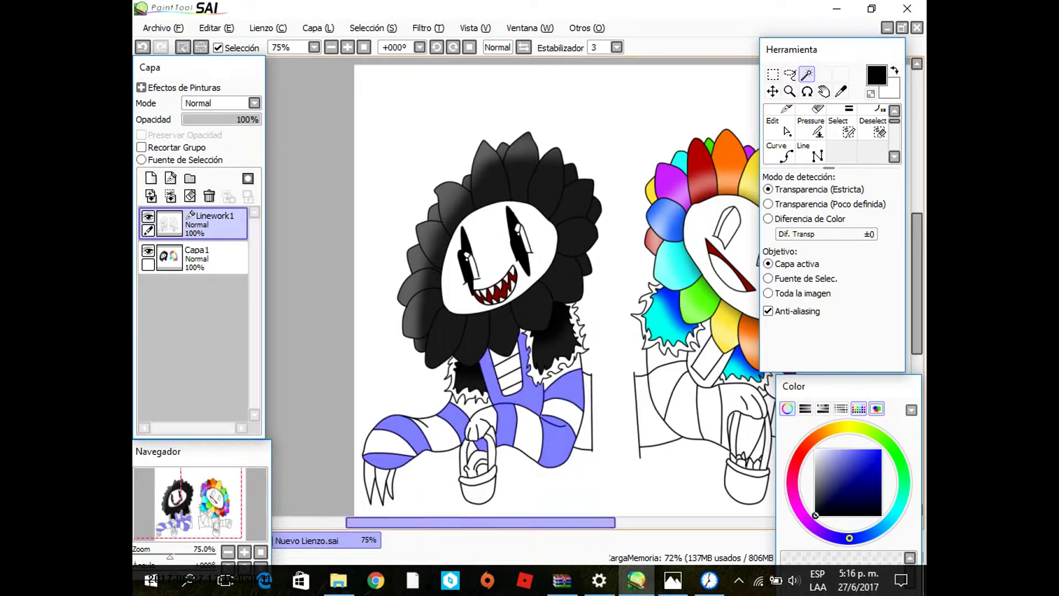
pyautogui.moveTo(480, 522)
pyautogui.mouseDown()
pyautogui.moveTo(538, 522)
pyautogui.moveTo(472, 522)
pyautogui.moveTo(530, 522)
pyautogui.moveTo(491, 522)
pyautogui.mouseUp()
# Step: Paint the left character's selected stripes, overalls and claws near-black on Capa1 with the Loco brush at size 260
pyautogui.click(215, 257)
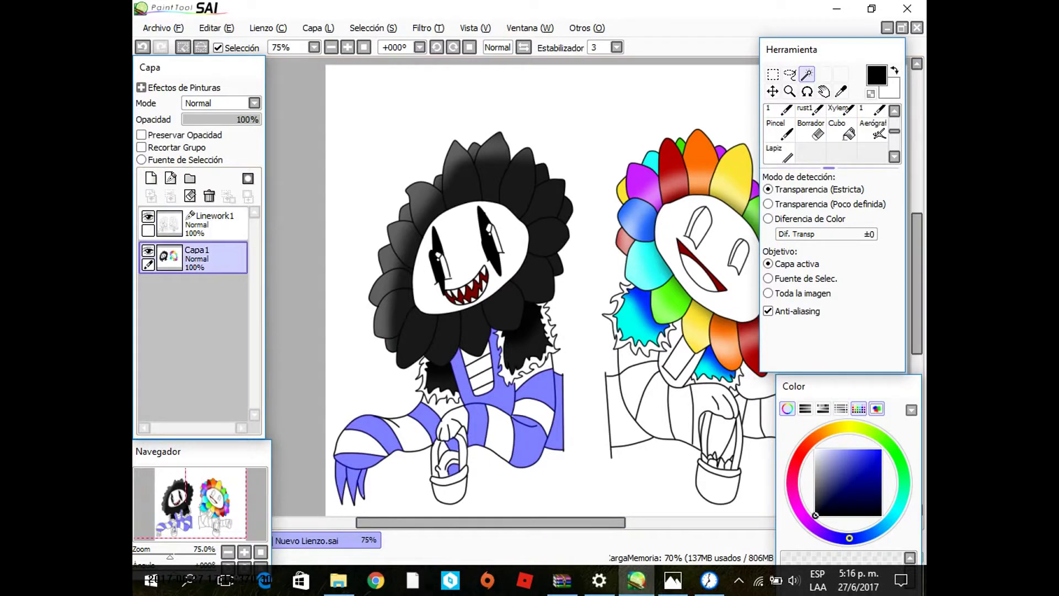
pyautogui.click(811, 141)
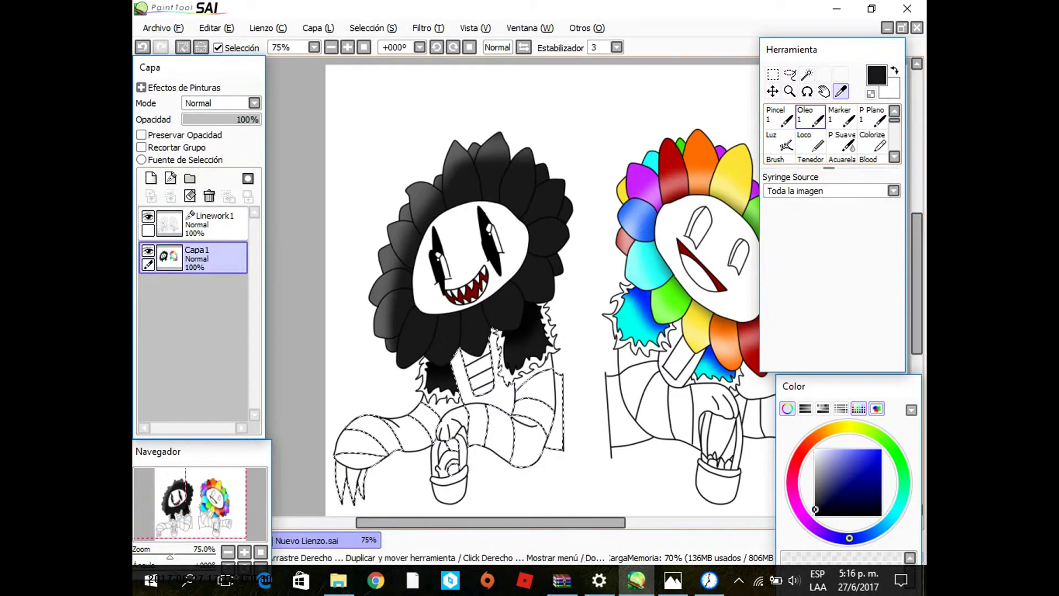
pyautogui.click(811, 142)
pyautogui.moveTo(496, 381); pyautogui.dragTo(541, 441)
pyautogui.moveTo(353, 442); pyautogui.dragTo(430, 420)
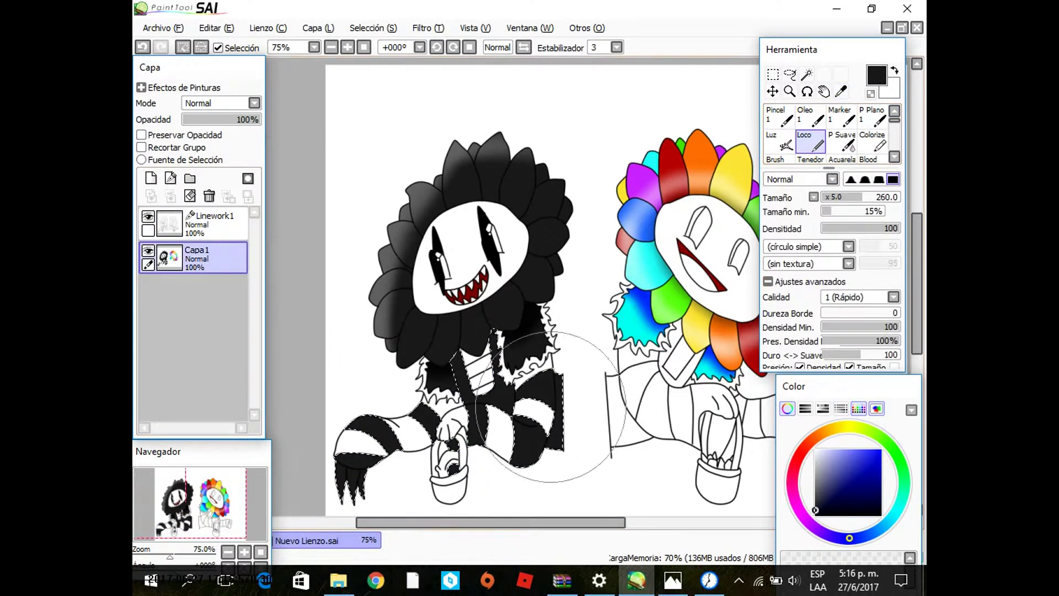
# Step: Airbrush black shading at size 52 over the left character's selected dark stripes and clothing on Capa1
pyautogui.press('v')
pyautogui.moveTo(459, 343)
pyautogui.mouseDown()
pyautogui.moveTo(493, 345)
pyautogui.moveTo(454, 358)
pyautogui.moveTo(351, 477)
pyautogui.moveTo(369, 469)
pyautogui.moveTo(327, 488)
pyautogui.moveTo(500, 470)
pyautogui.moveTo(459, 476)
pyautogui.moveTo(454, 446)
pyautogui.mouseUp()
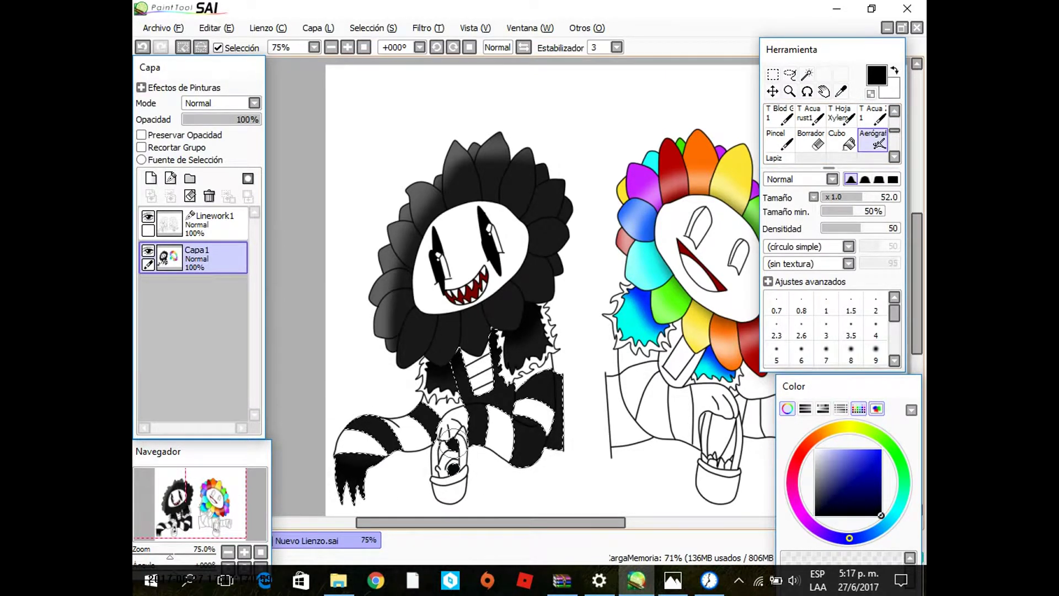
pyautogui.moveTo(541, 464)
pyautogui.mouseDown()
pyautogui.moveTo(374, 463)
pyautogui.moveTo(466, 454)
pyautogui.moveTo(455, 370)
pyautogui.moveTo(433, 378)
pyautogui.mouseUp()
# Step: Clear the selection and select both characters' baskets, including rims and handles, with the Magic Wand on Linework1
pyautogui.click(215, 224)
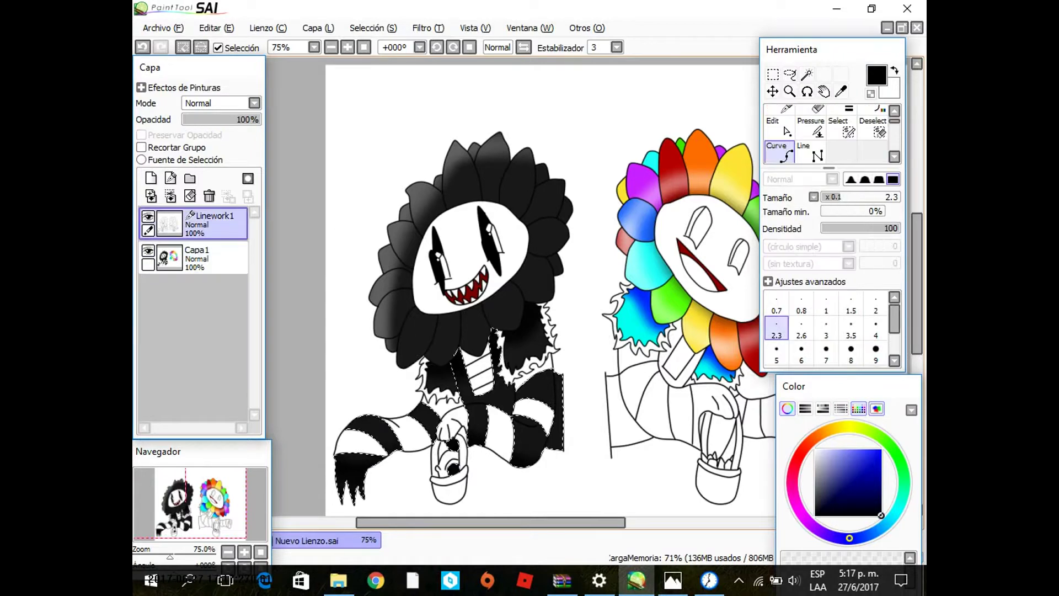
pyautogui.press('w')
pyautogui.click(461, 451)
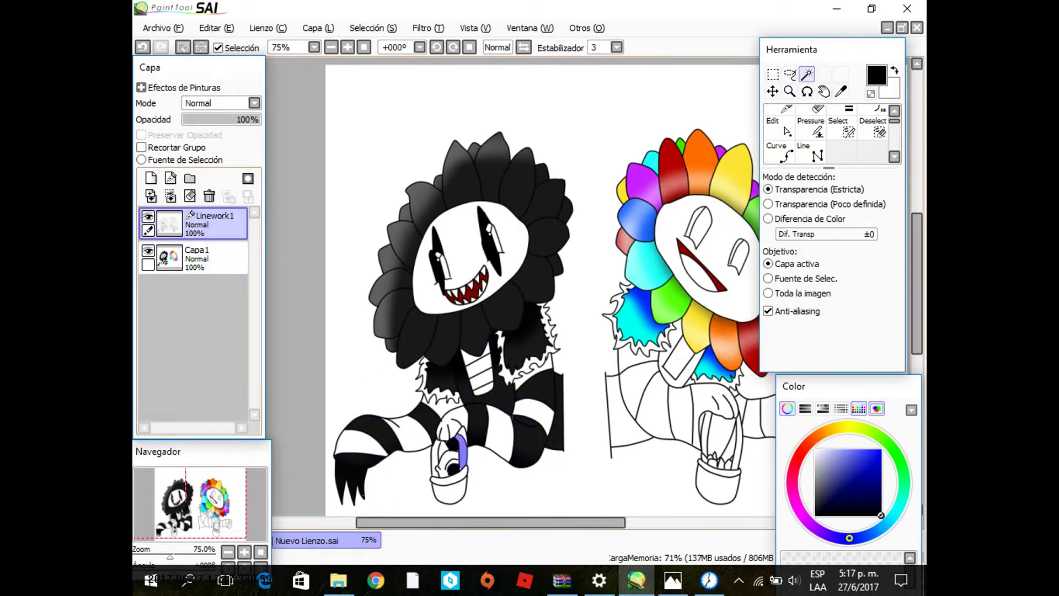
pyautogui.moveTo(491, 522); pyautogui.dragTo(562, 523)
pyautogui.click(517, 468)
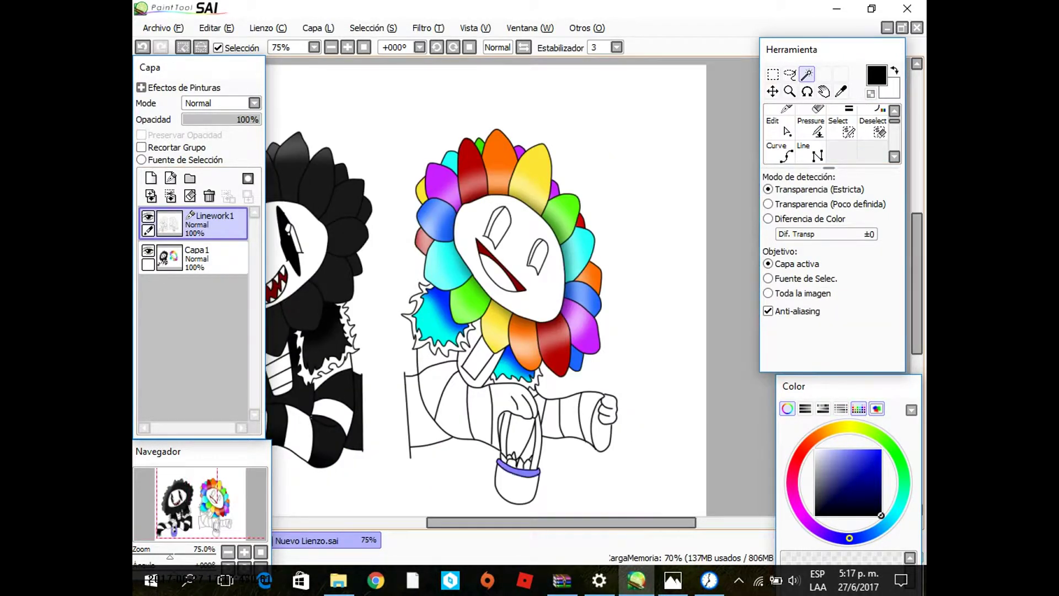
pyautogui.click(518, 486)
pyautogui.click(535, 442)
pyautogui.hscroll(-5, 519, 290)
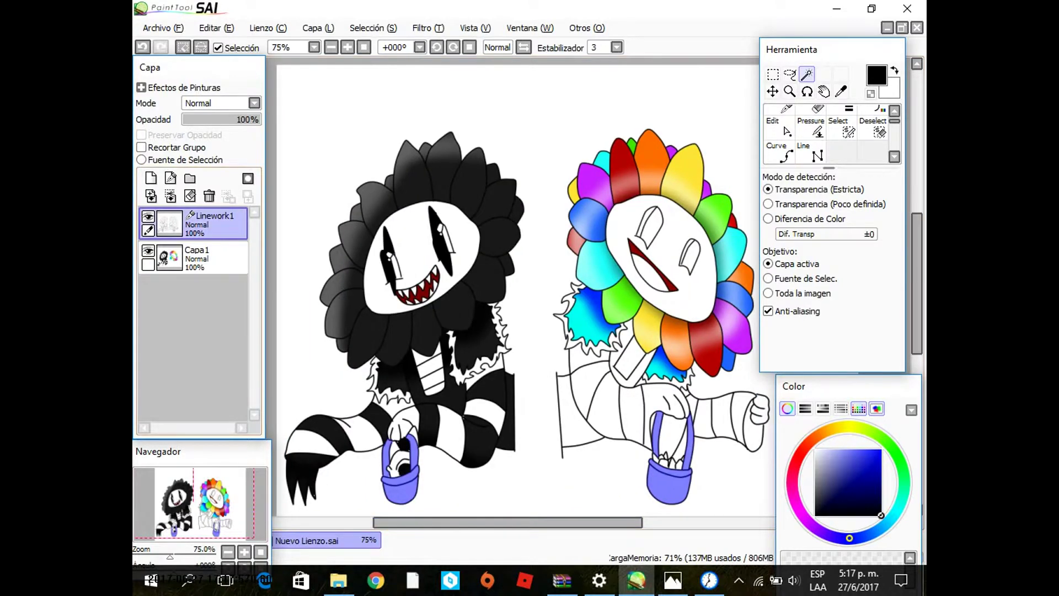
# Step: Paint both selected baskets and their handles orange on Capa1 with the Pincel brush at size 27
pyautogui.press('v')
pyautogui.click(193, 257)
pyautogui.press('w')
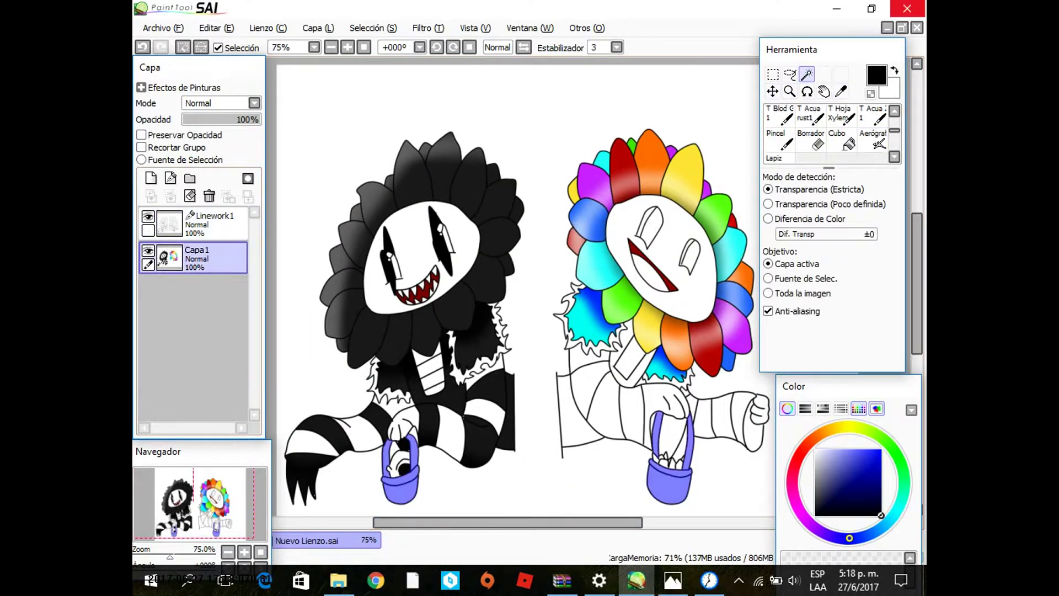
pyautogui.click(822, 433)
pyautogui.moveTo(872, 457); pyautogui.dragTo(875, 469)
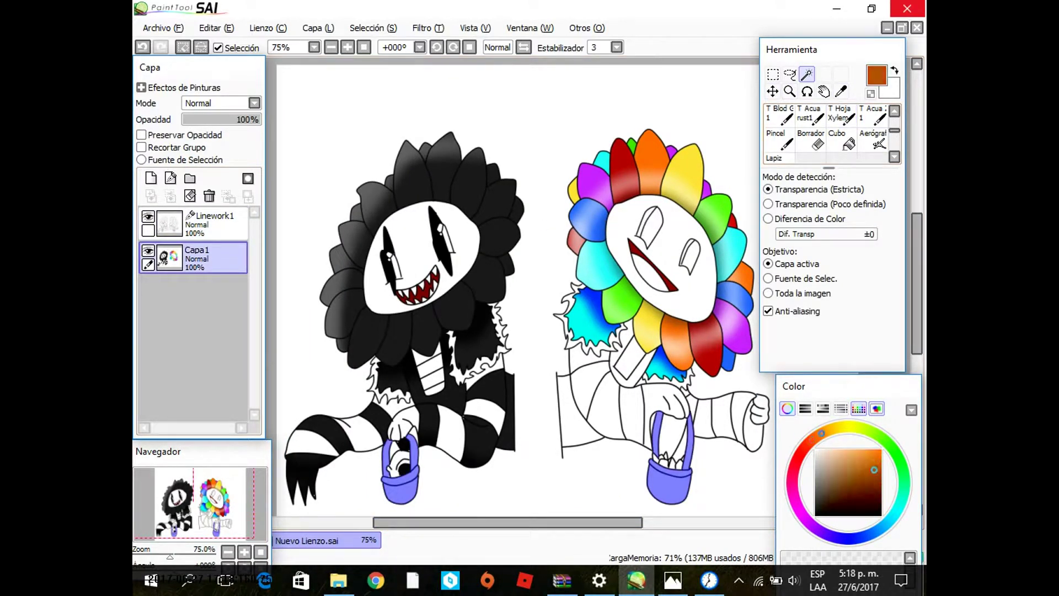
pyautogui.press('b')
pyautogui.moveTo(658, 414); pyautogui.dragTo(647, 478)
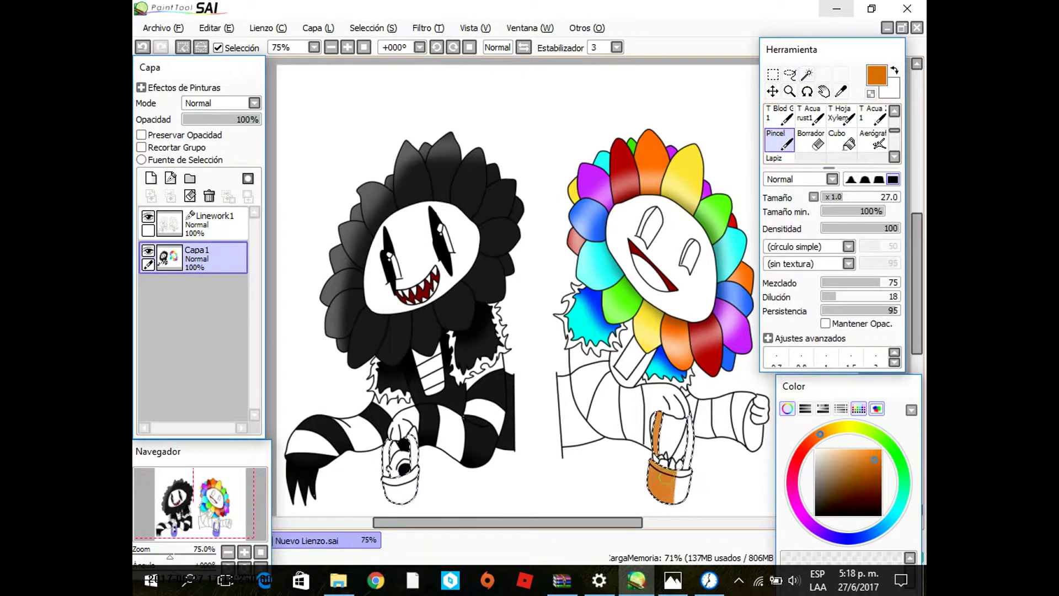
pyautogui.moveTo(390, 461); pyautogui.dragTo(385, 438)
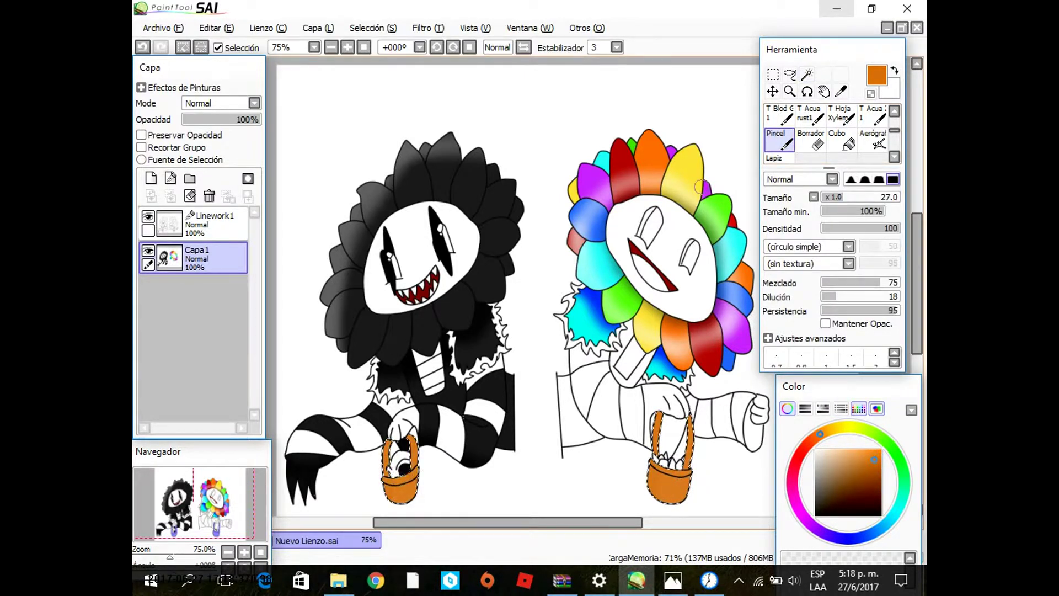
# Step: Airbrush dark shading at the base of both baskets and red along the left basket's rim and lower handle at size 52
pyautogui.press('v')
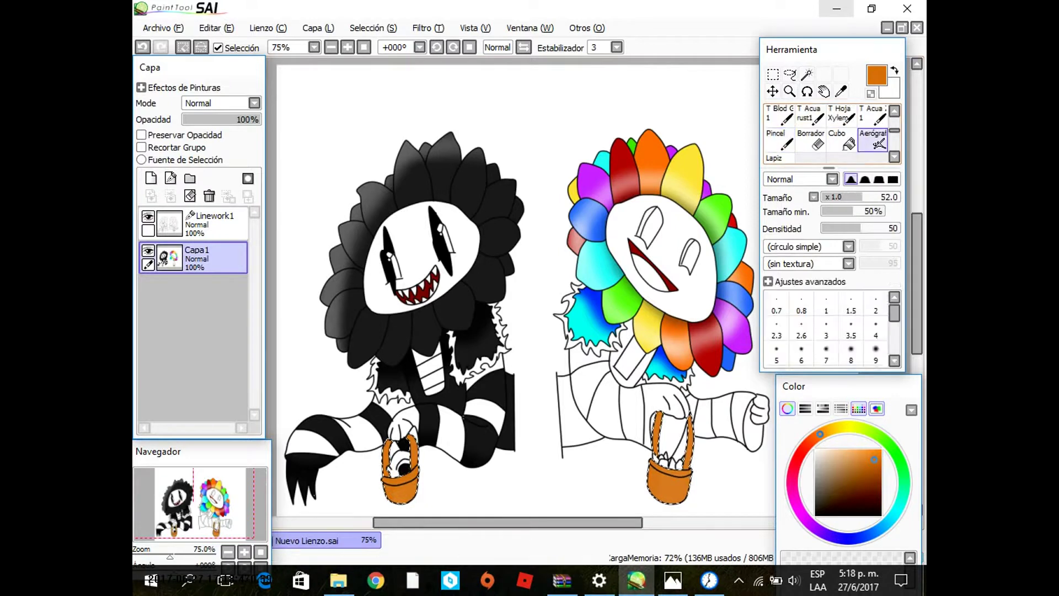
pyautogui.click(804, 450)
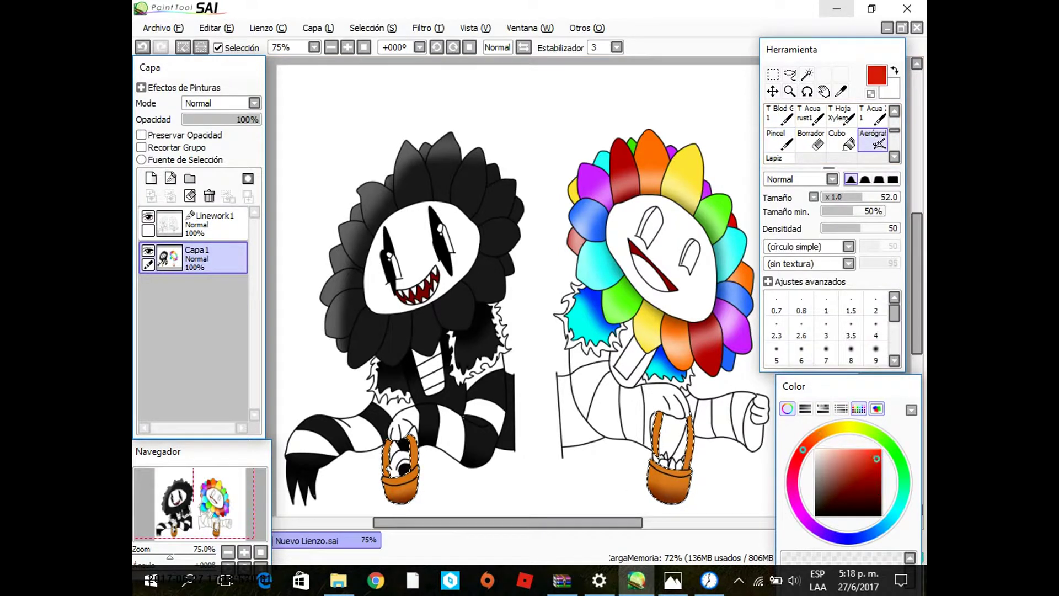
pyautogui.click(881, 465)
pyautogui.moveTo(405, 469); pyautogui.dragTo(379, 476)
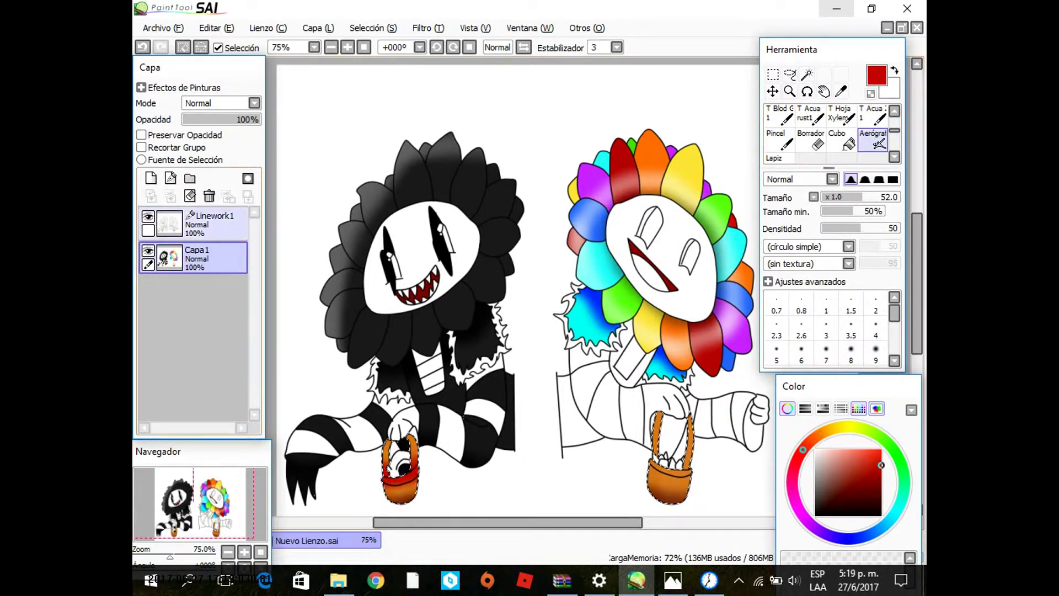
# Step: Draw red drips down the left basket with the size 2.3 Curve on Linework1, and fill the hanging drip red on Capa1
pyautogui.click(215, 223)
pyautogui.scroll(4, 519, 287)
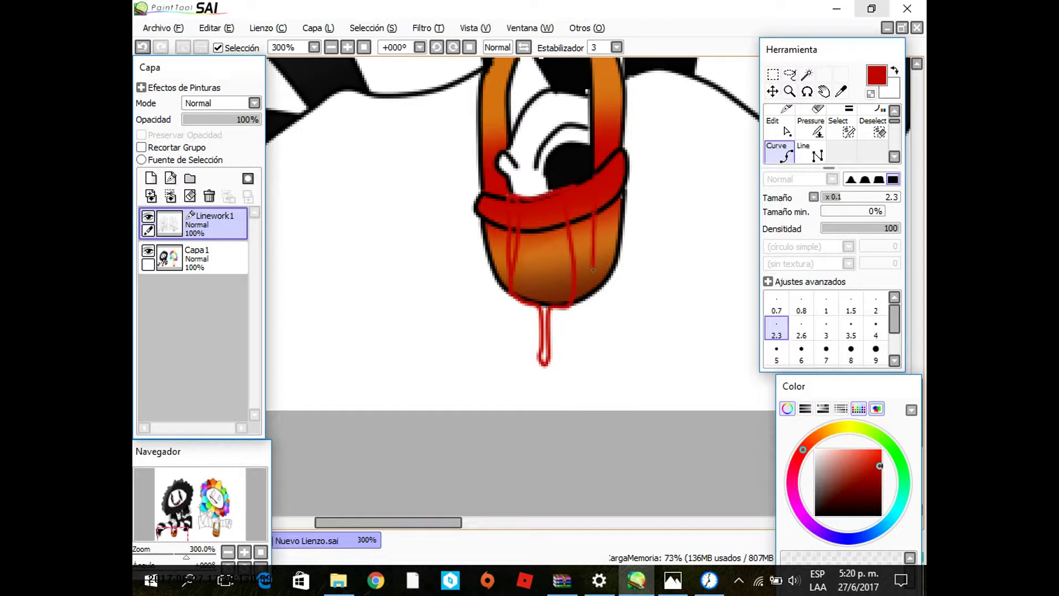
pyautogui.press('w')
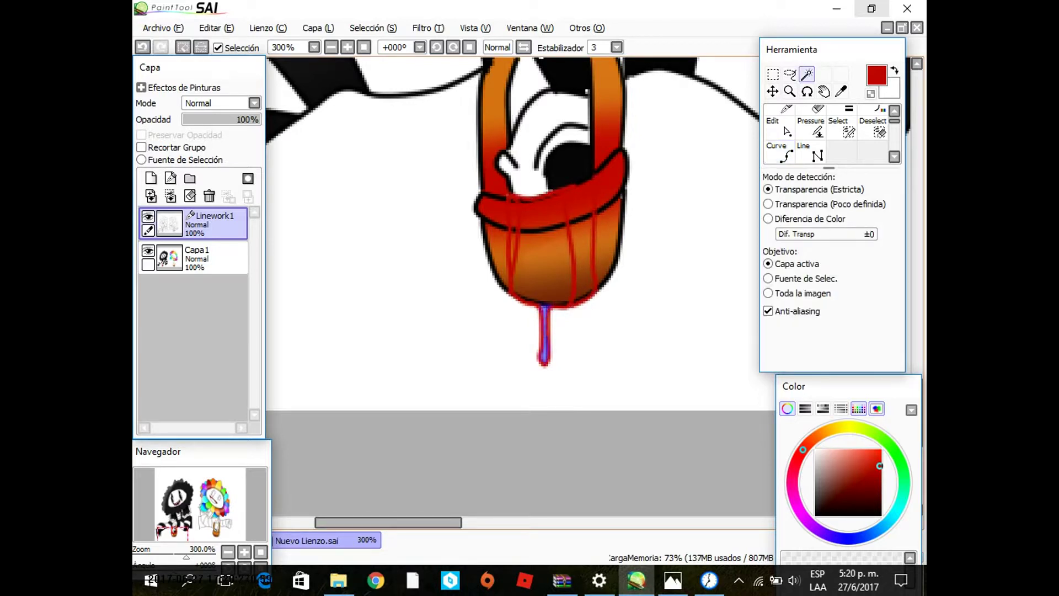
pyautogui.click(197, 257)
pyautogui.click(878, 457)
pyautogui.press('b')
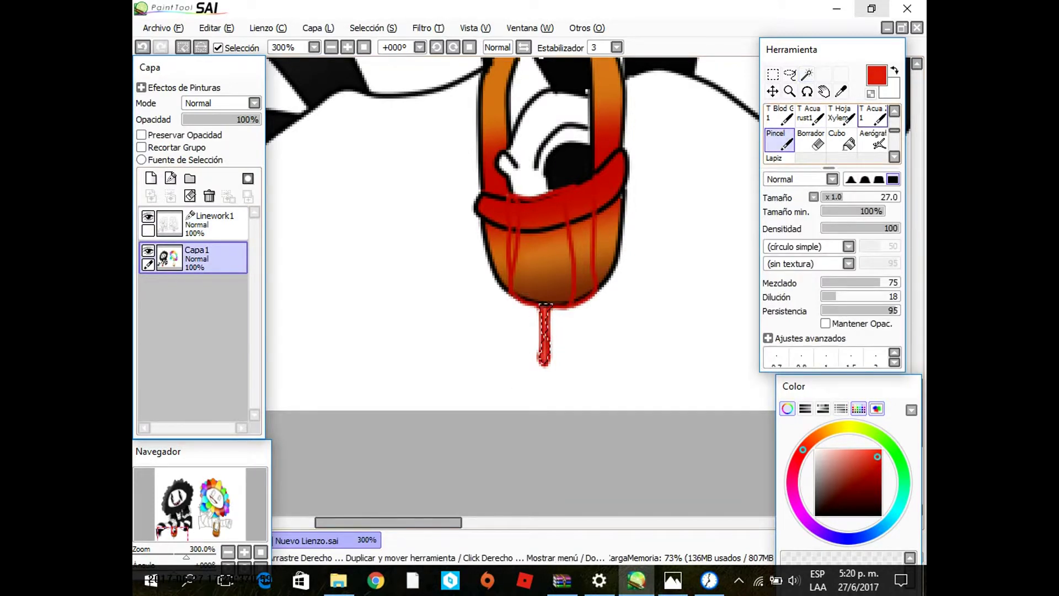
# Step: Set the Lapiz tool to size 2 with white for detailing the selected drip below the left basket
pyautogui.press('w')
pyautogui.press('n')
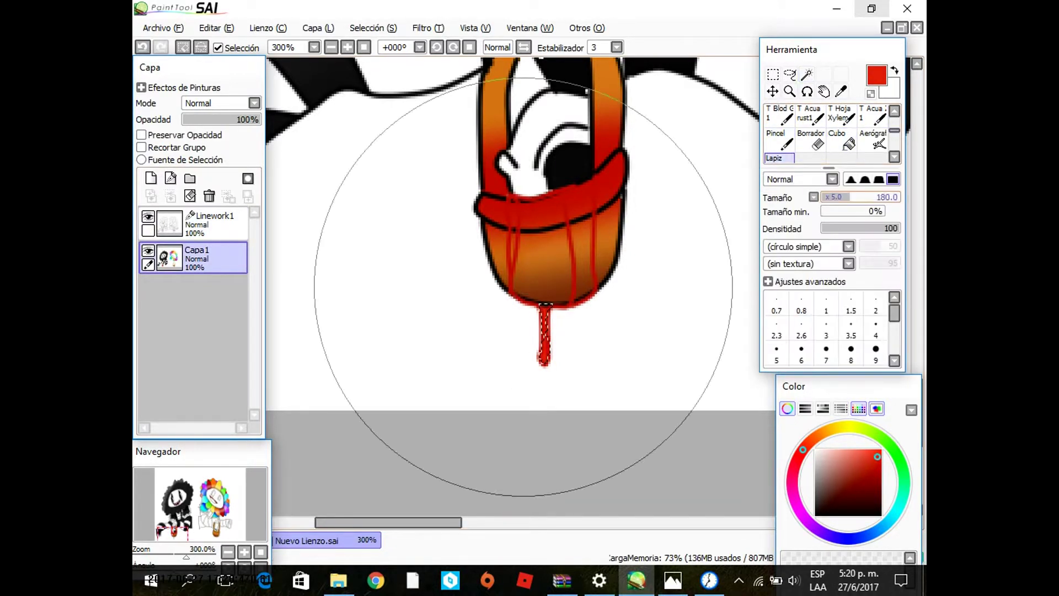
pyautogui.click(814, 197)
pyautogui.click(832, 224)
pyautogui.click(875, 303)
pyautogui.click(815, 450)
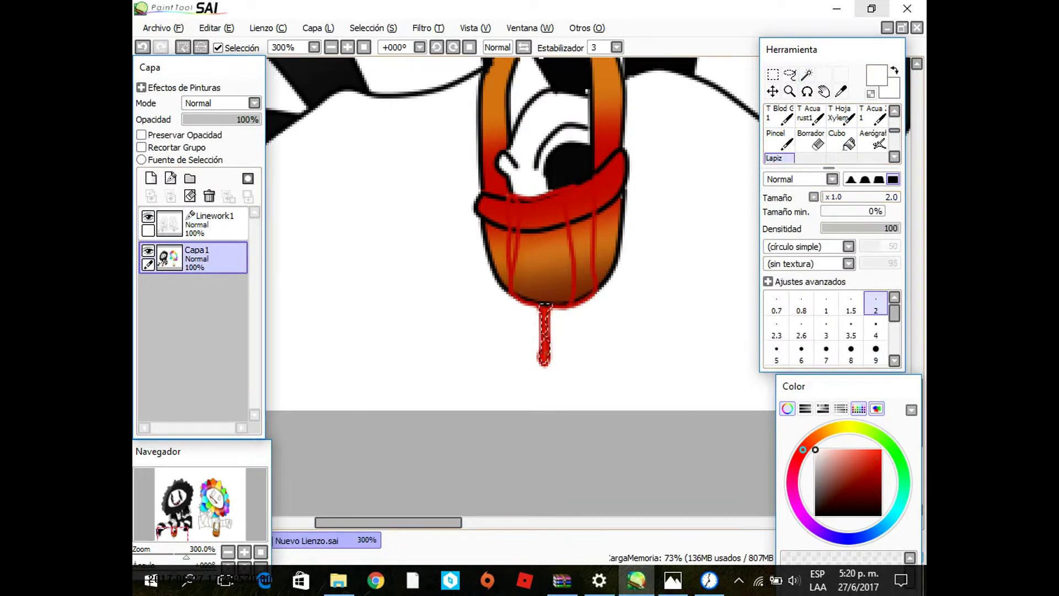
# Step: Clear the selection and select the small pointed shapes inside the right character's basket with the Magic Wand on Linework1
pyautogui.click(197, 224)
pyautogui.scroll(-4, 522, 331)
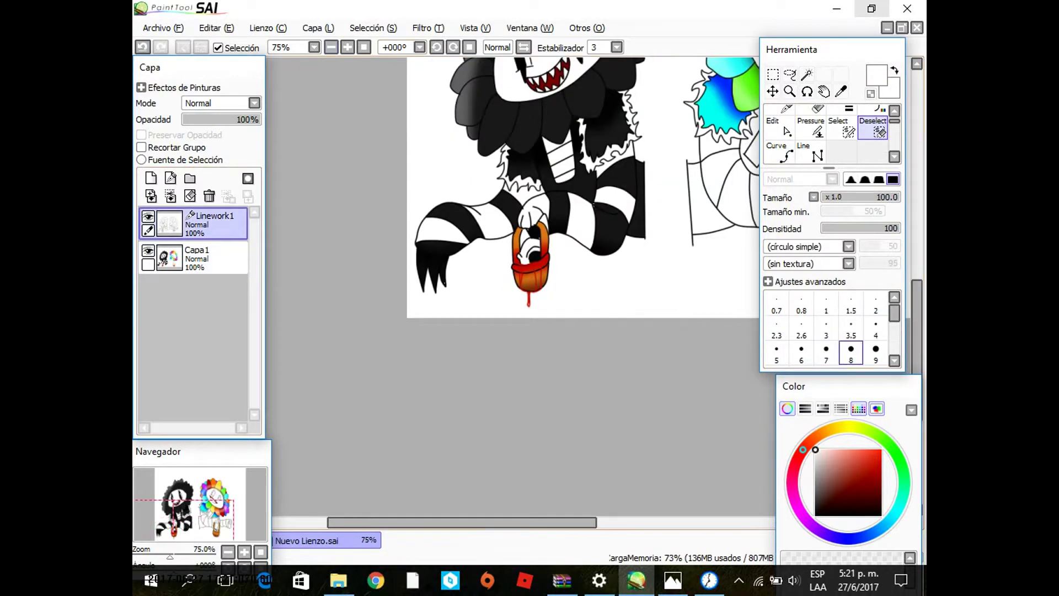
pyautogui.hscroll(3, 522, 278)
pyautogui.press('w')
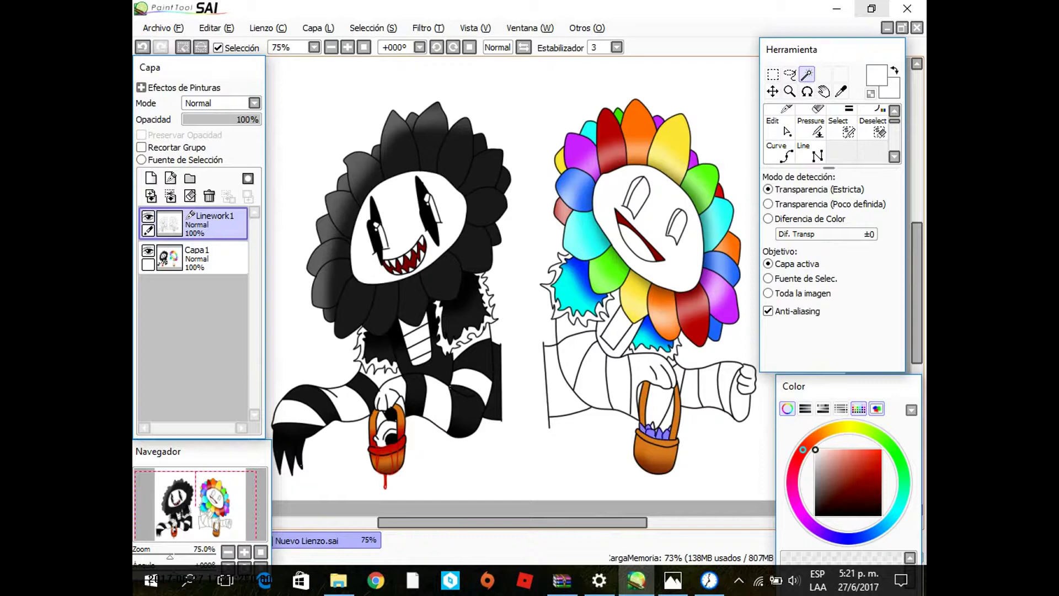
pyautogui.scroll(4, 659, 453)
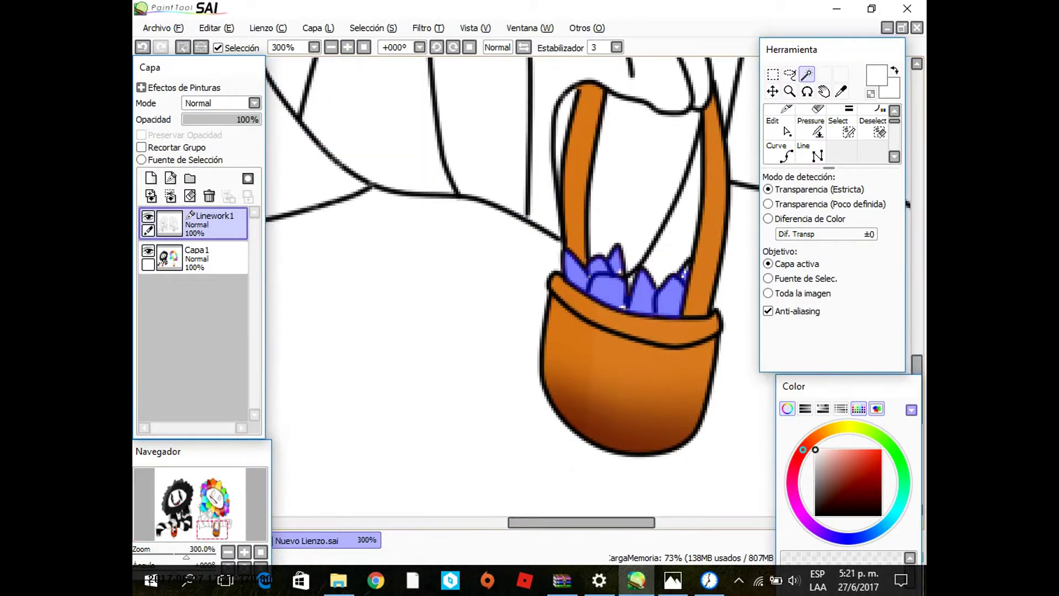
pyautogui.scroll(-4, 520, 291)
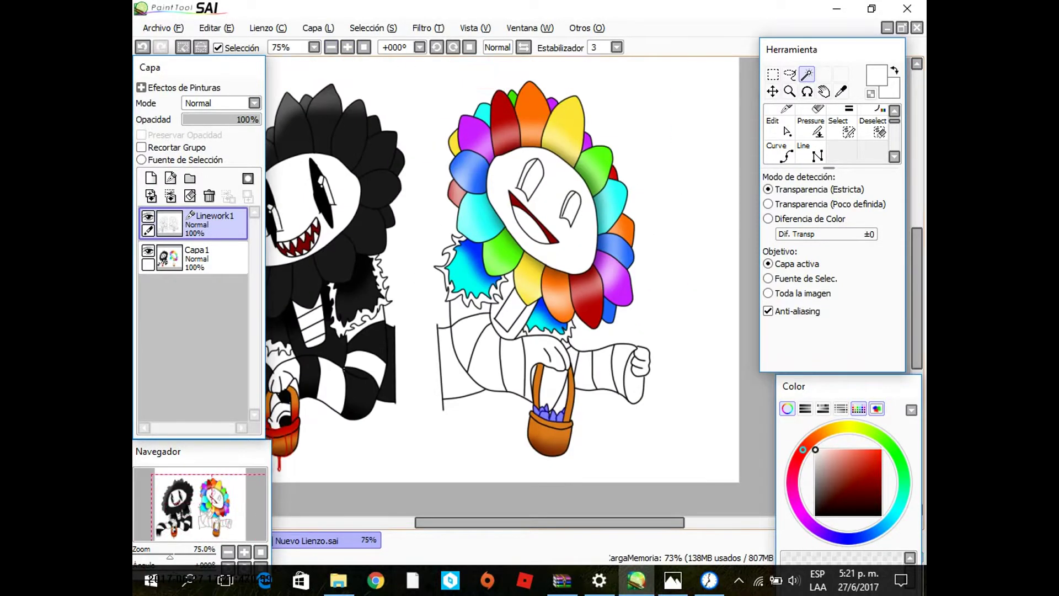
# Step: Paint the selected shapes inside the right character's basket pinkish purple on Capa1
pyautogui.click(197, 258)
pyautogui.click(860, 450)
pyautogui.click(787, 141)
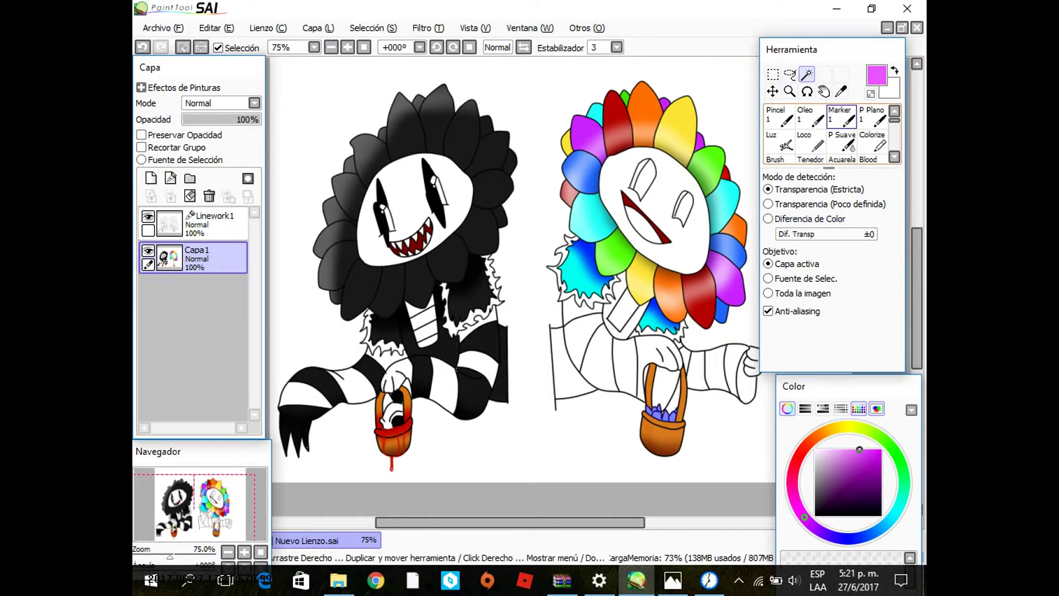
# Step: Sample red from the left basket and draw red drip lines on the left character's outermost claw with the size 2.3 Curve on Linework1
pyautogui.click(197, 223)
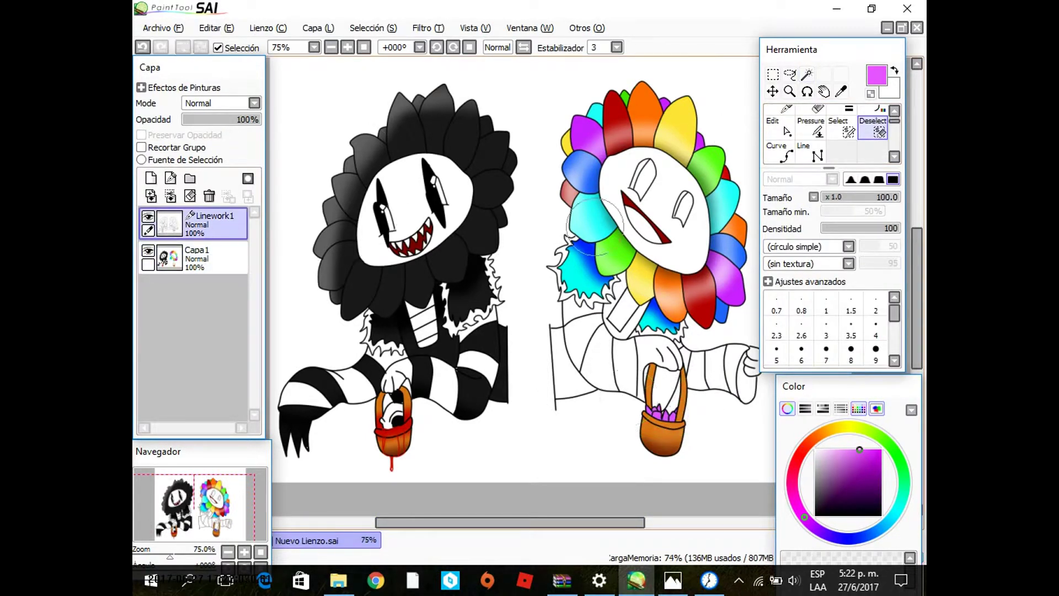
pyautogui.click(807, 74)
pyautogui.click(840, 91)
pyautogui.click(393, 423)
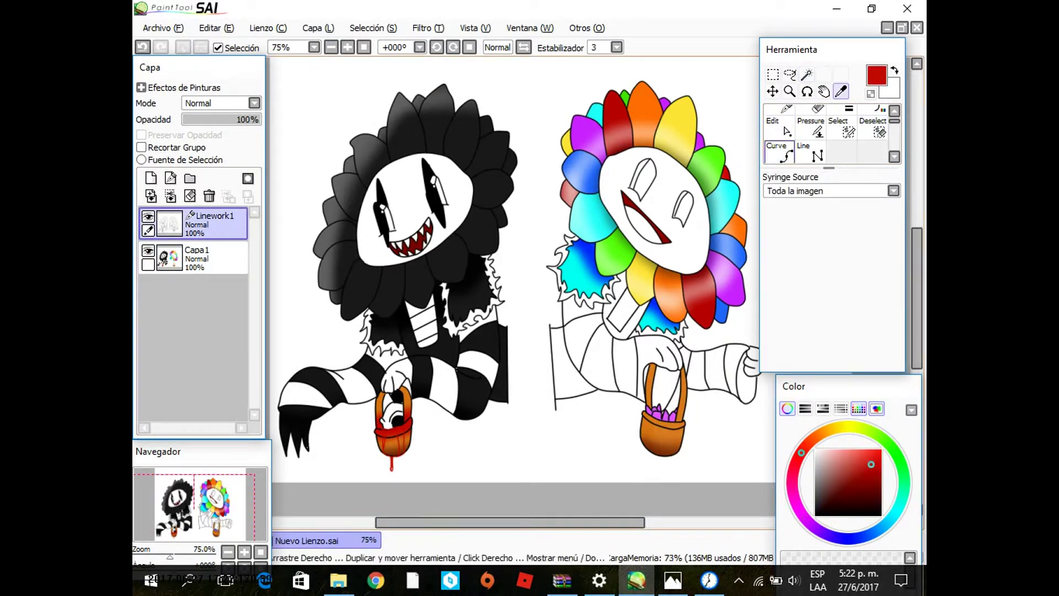
pyautogui.click(779, 154)
pyautogui.scroll(4, 521, 270)
pyautogui.moveTo(496, 387); pyautogui.dragTo(635, 166)
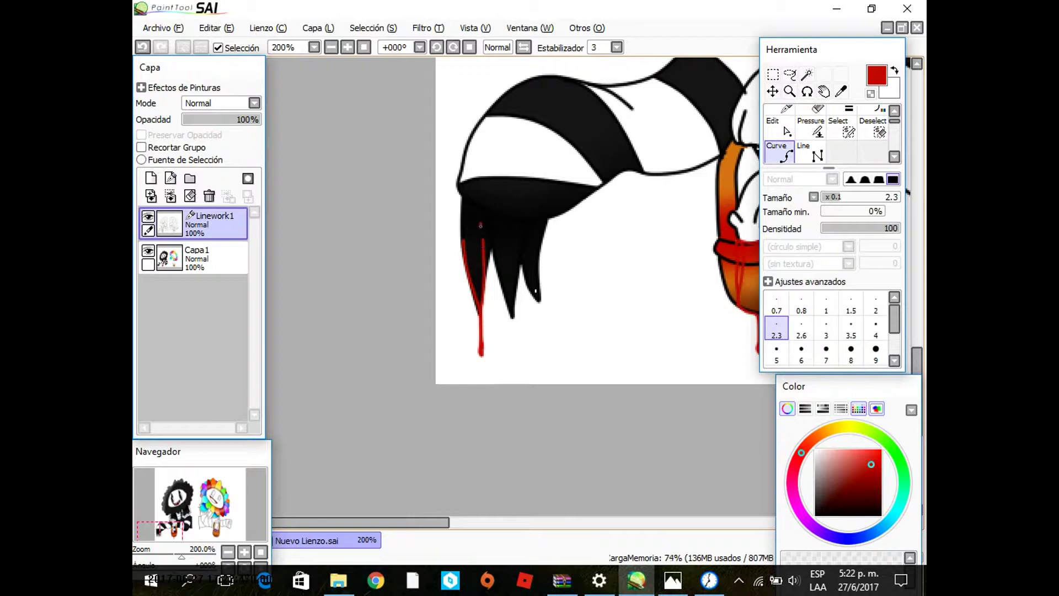
# Step: Adjust the line pressure and draw tapered red drip lines down the left character's remaining claws with the size 2.3 Curve on Linework1
pyautogui.click(812, 127)
pyautogui.click(482, 240)
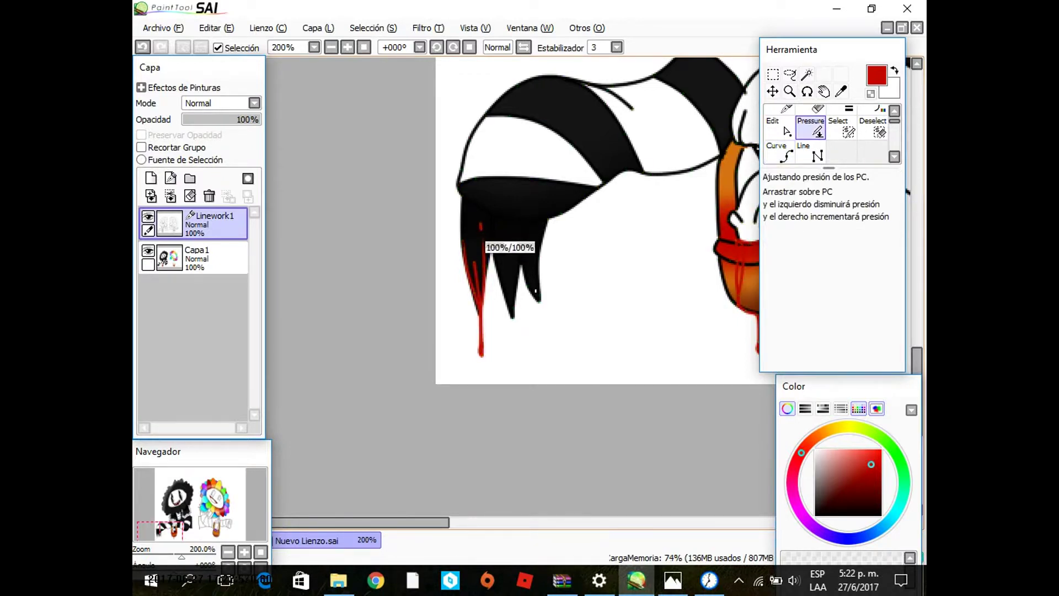
pyautogui.press('c')
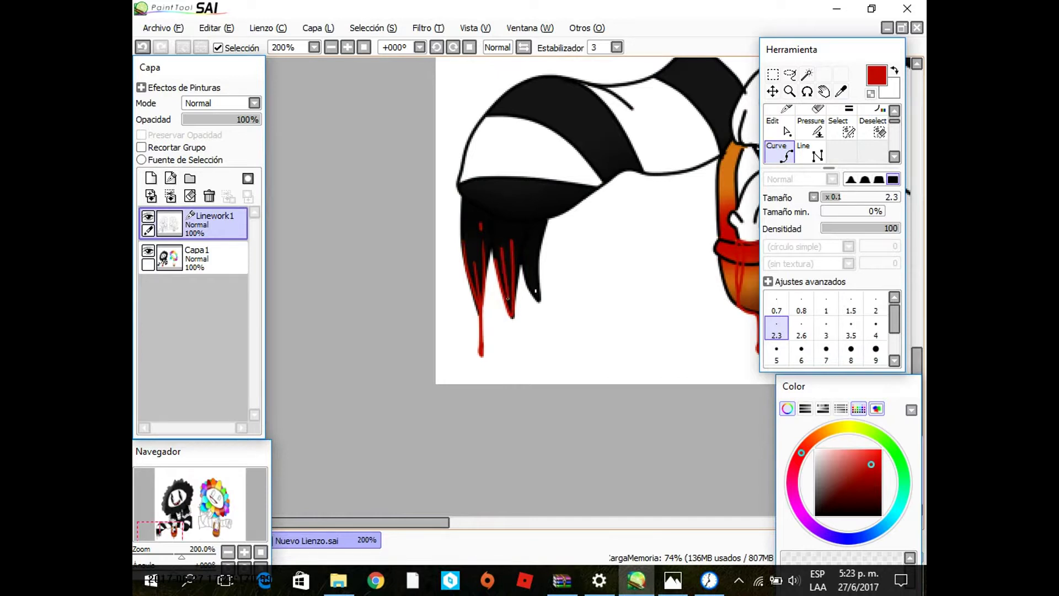
pyautogui.press('p')
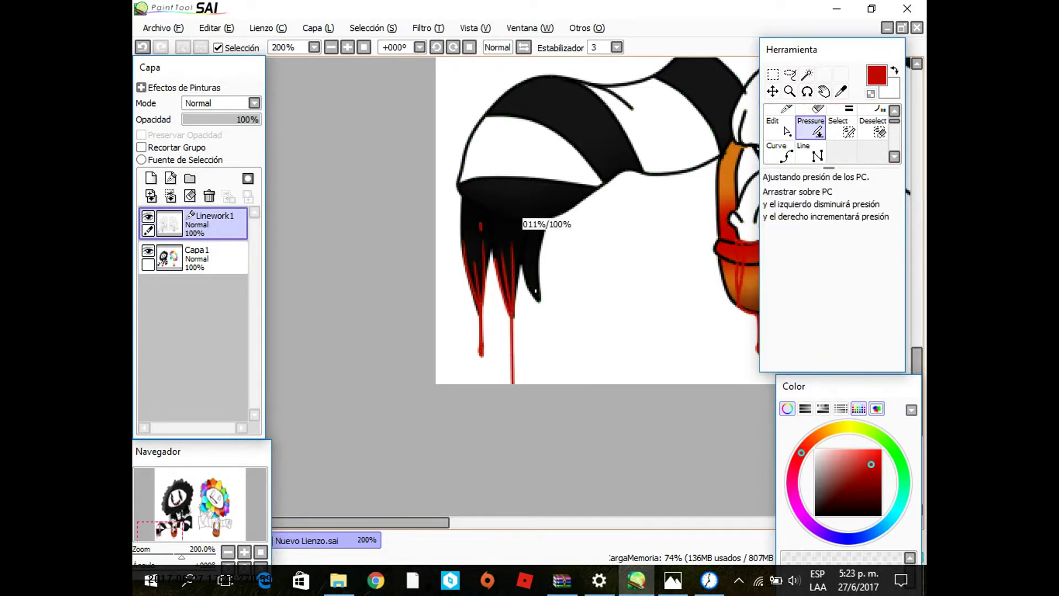
pyautogui.press('c')
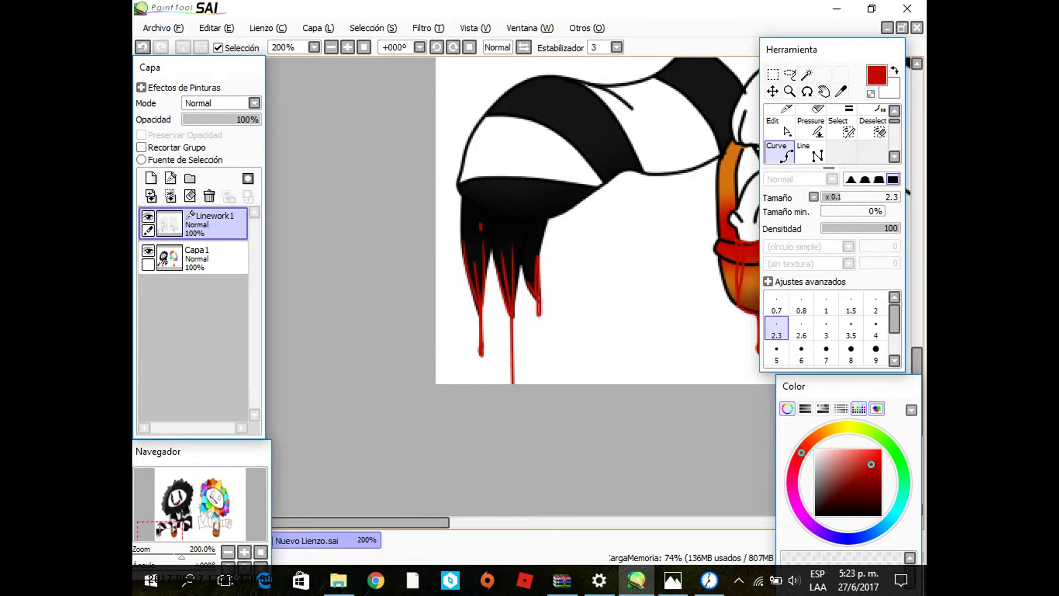
pyautogui.press('pagedown')
pyautogui.press('pagedown')
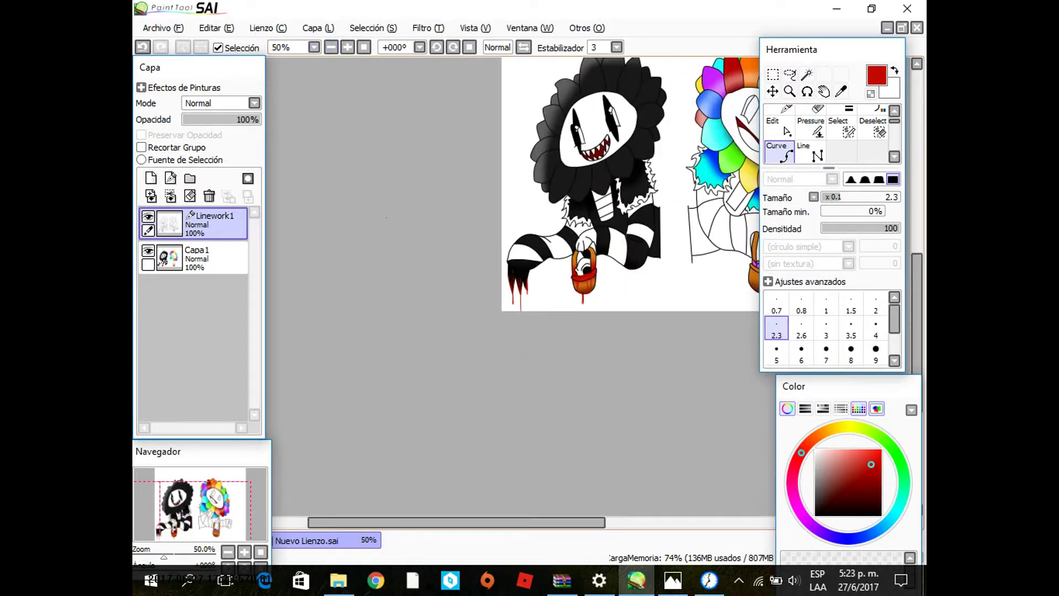
# Step: Select the uppermost stripe of the right character's bent leg on Linework1, paint it red on Capa1 and shade it dark red with the Aerógrafo
pyautogui.press('w')
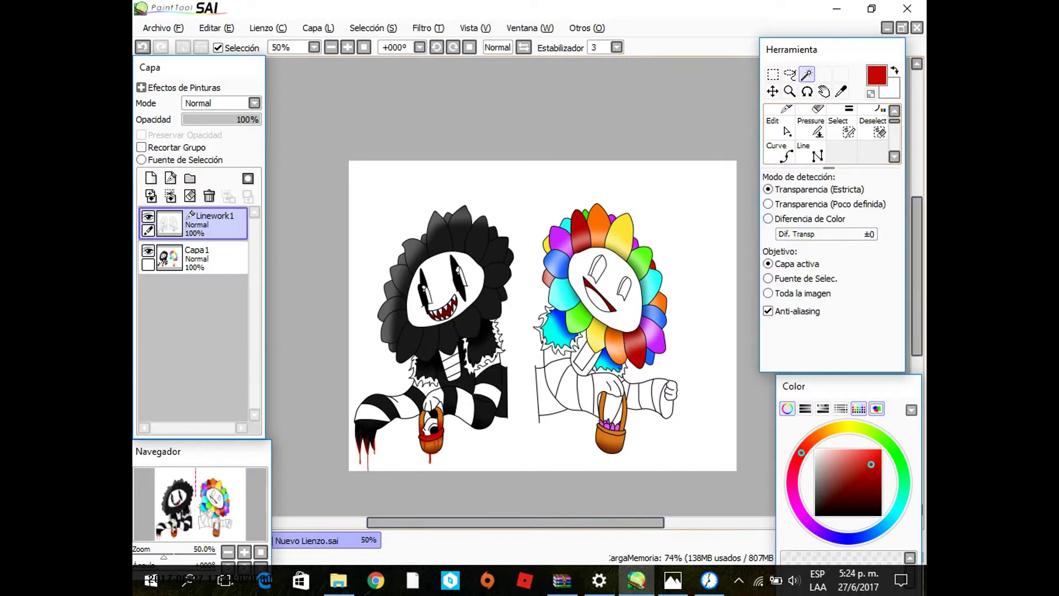
pyautogui.click(557, 378)
pyautogui.click(557, 356)
pyautogui.click(210, 257)
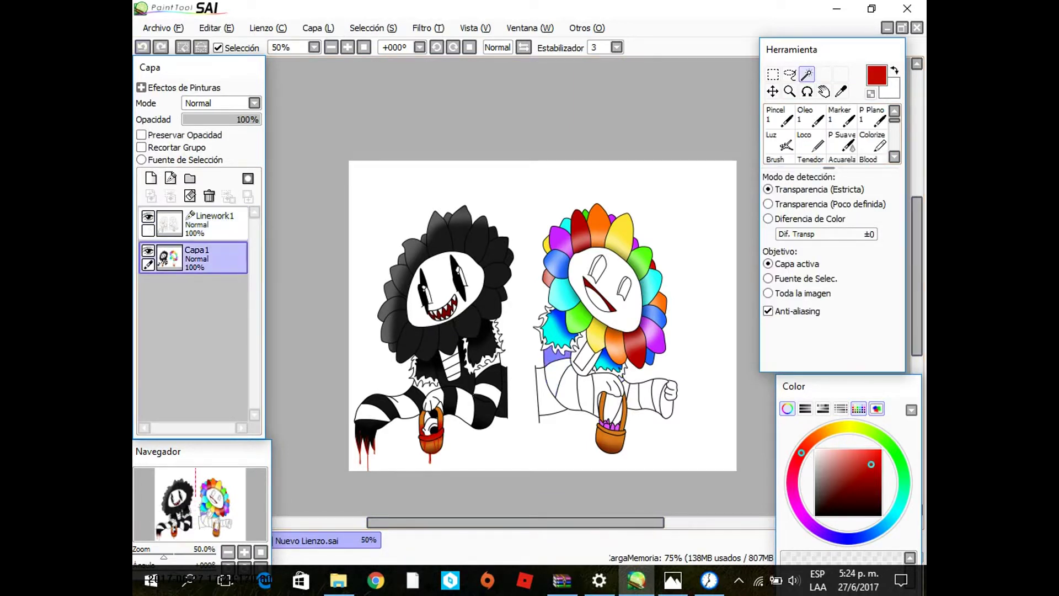
pyautogui.press('alt')
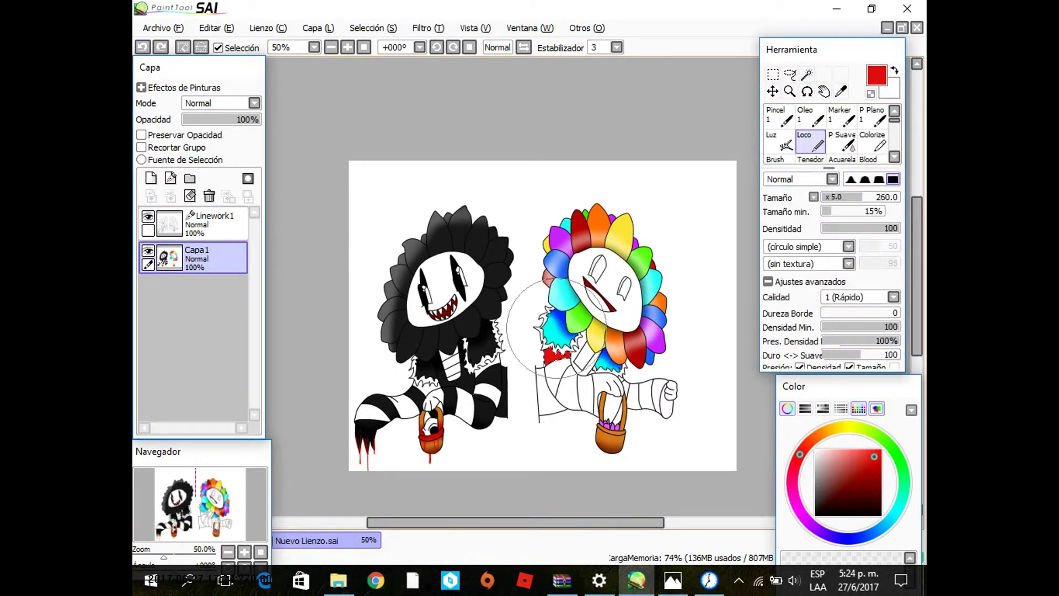
pyautogui.moveTo(571, 356); pyautogui.dragTo(533, 352)
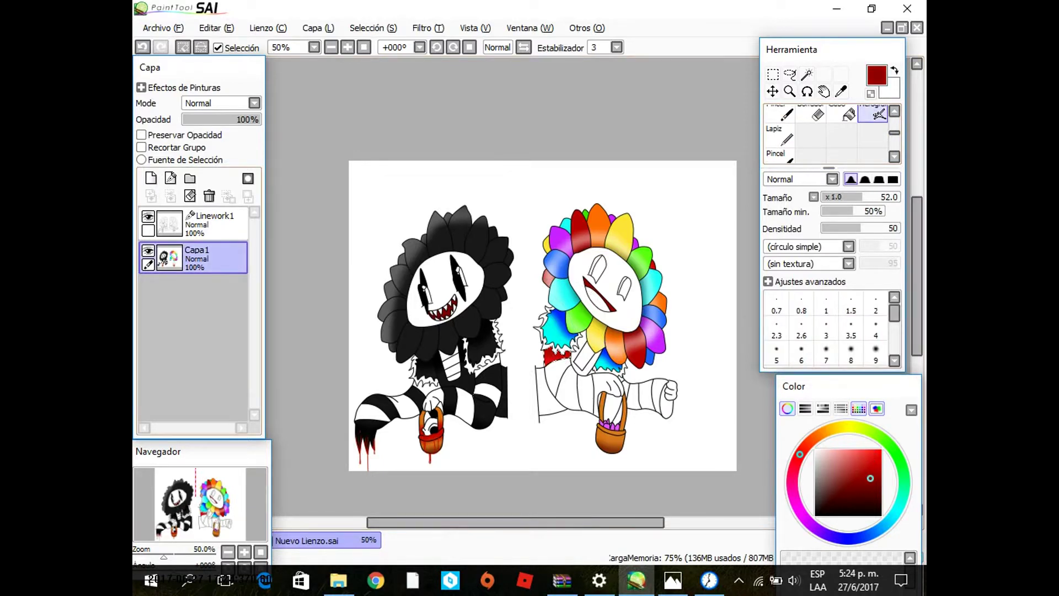
# Step: Paint the next two stripes of the right character's bent leg orange and yellow on Capa1, sampling the colours from the upper petals
pyautogui.press('w')
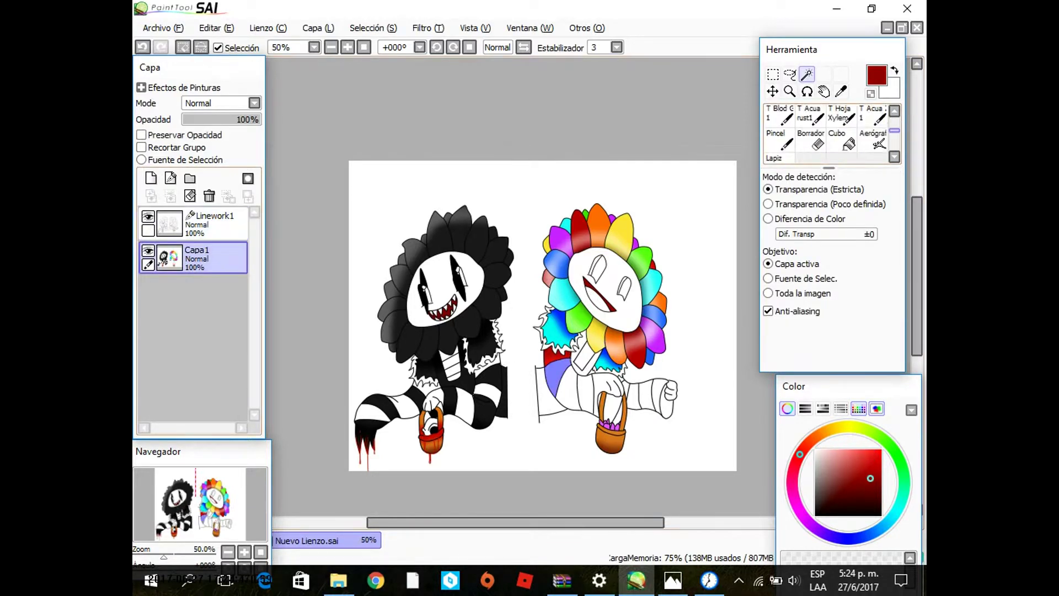
pyautogui.press('alt')
pyautogui.keyDown('alt'); pyautogui.click(596, 221); pyautogui.keyUp('alt')
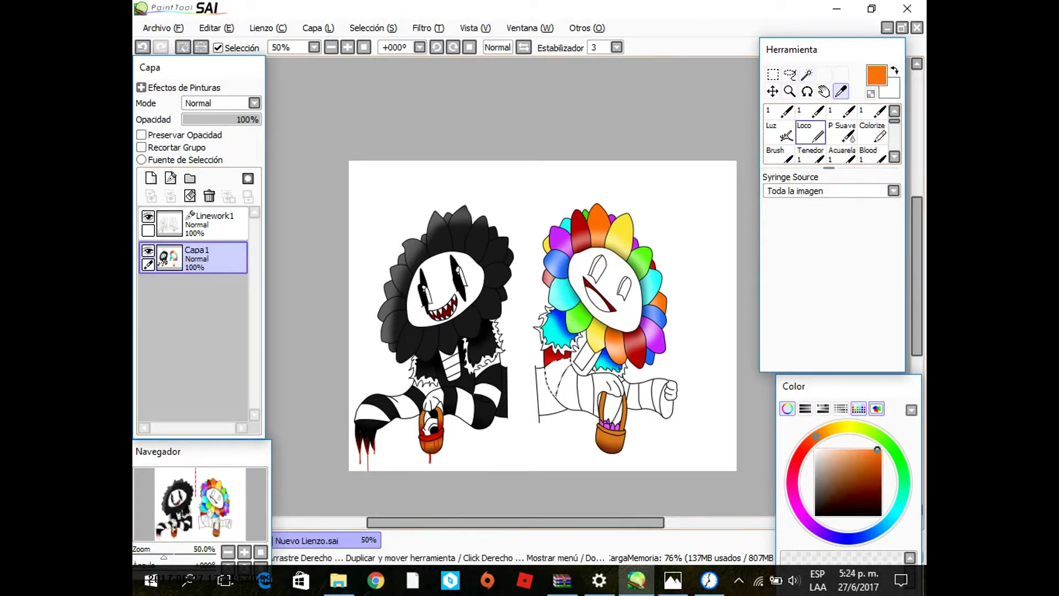
pyautogui.moveTo(547, 370)
pyautogui.mouseDown()
pyautogui.moveTo(569, 392)
pyautogui.moveTo(546, 408)
pyautogui.mouseUp()
pyautogui.press('w')
pyautogui.click(568, 392)
pyautogui.keyDown('alt'); pyautogui.click(618, 238); pyautogui.keyUp('alt')
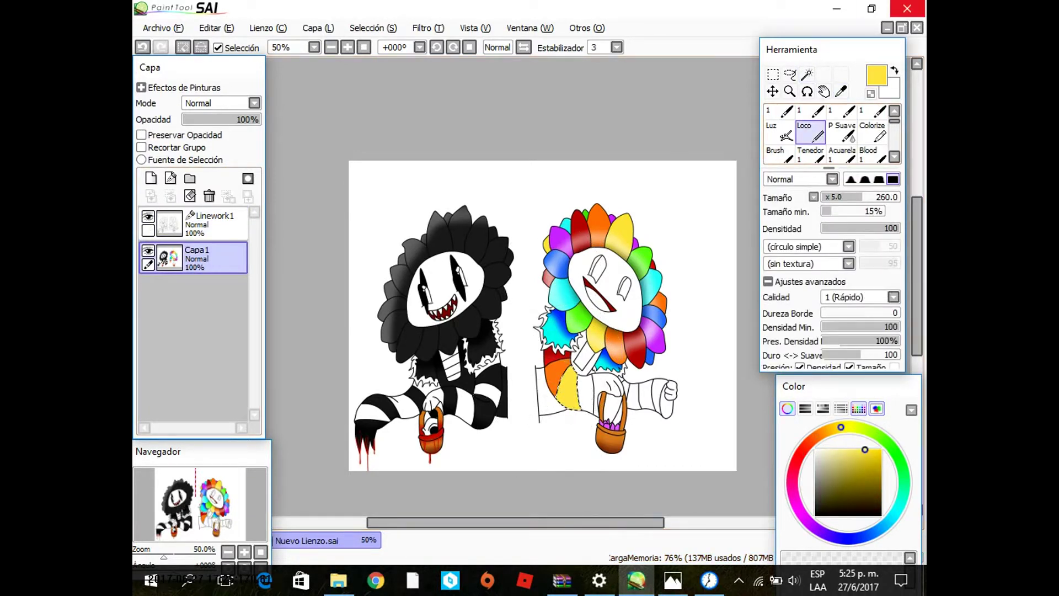
# Step: Select the stripe after the yellow one with the Magic Wand on Linework1 and paint it petal green on Capa1
pyautogui.click(215, 223)
pyautogui.press('w')
pyautogui.click(586, 393)
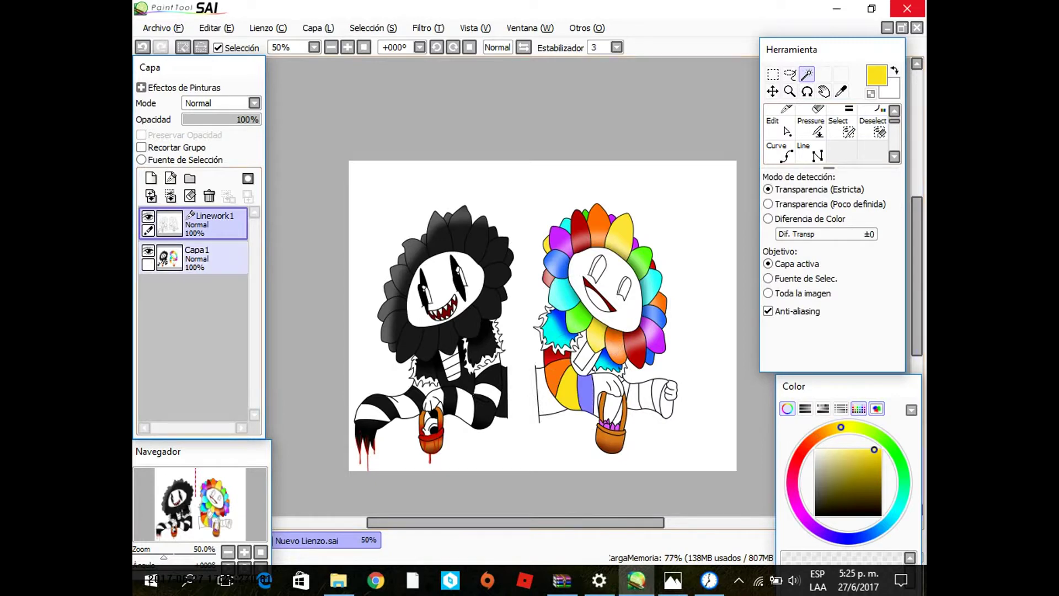
pyautogui.click(199, 258)
pyautogui.keyDown('alt'); pyautogui.click(584, 317); pyautogui.keyUp('alt')
pyautogui.moveTo(582, 381); pyautogui.dragTo(587, 408)
# Step: Clear the selection, select the area beside the green stripe on Linework1 and paint it with sampled cyan on Capa1
pyautogui.click(215, 223)
pyautogui.hotkey('ctrl', 'd')
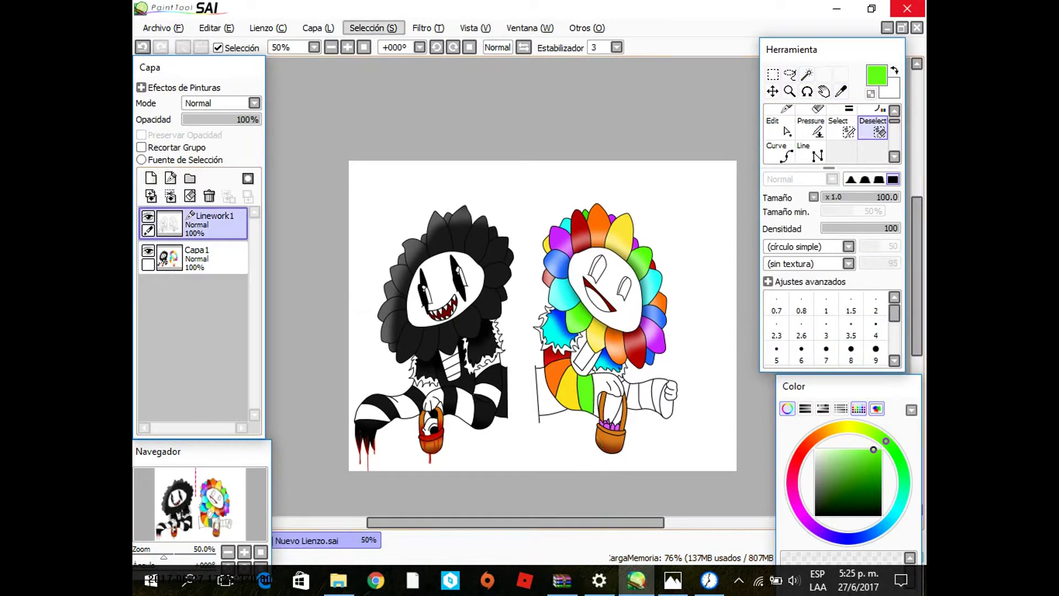
pyautogui.press('w')
pyautogui.click(607, 386)
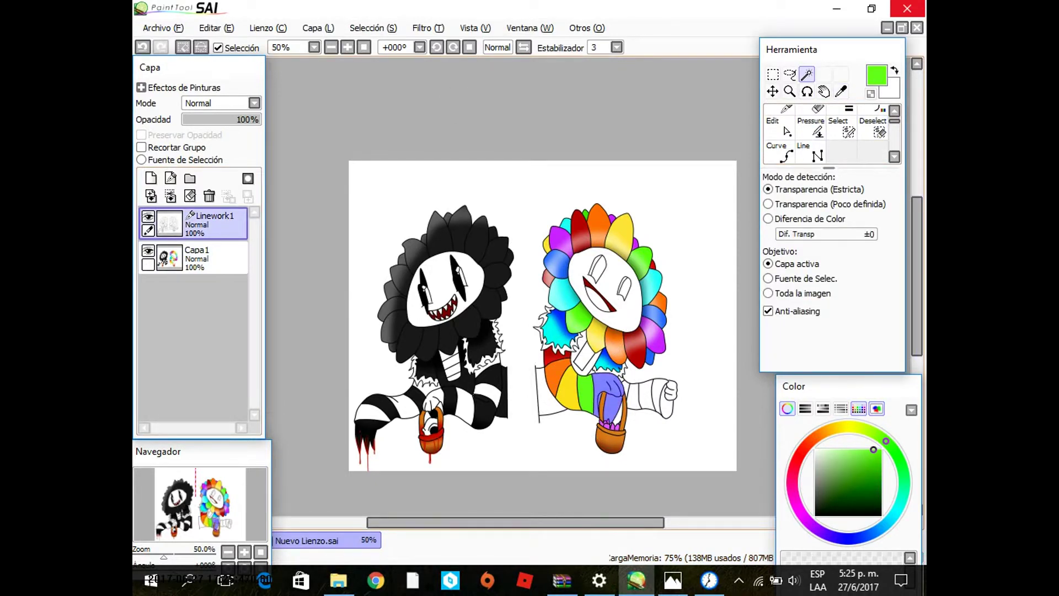
pyautogui.click(198, 258)
pyautogui.press('b')
pyautogui.keyDown('alt'); pyautogui.click(559, 312); pyautogui.keyUp('alt')
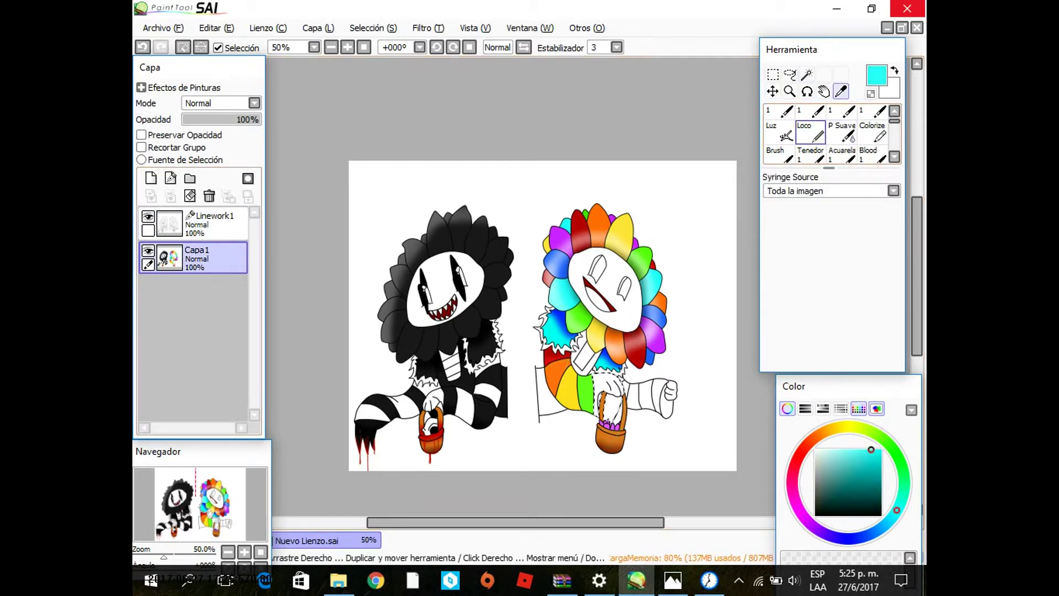
pyautogui.moveTo(602, 386); pyautogui.dragTo(613, 411)
# Step: Select the area framed by the right basket's handle on Linework1, then paint it blue and shade it with darker blue on Capa1
pyautogui.click(198, 223)
pyautogui.press('w')
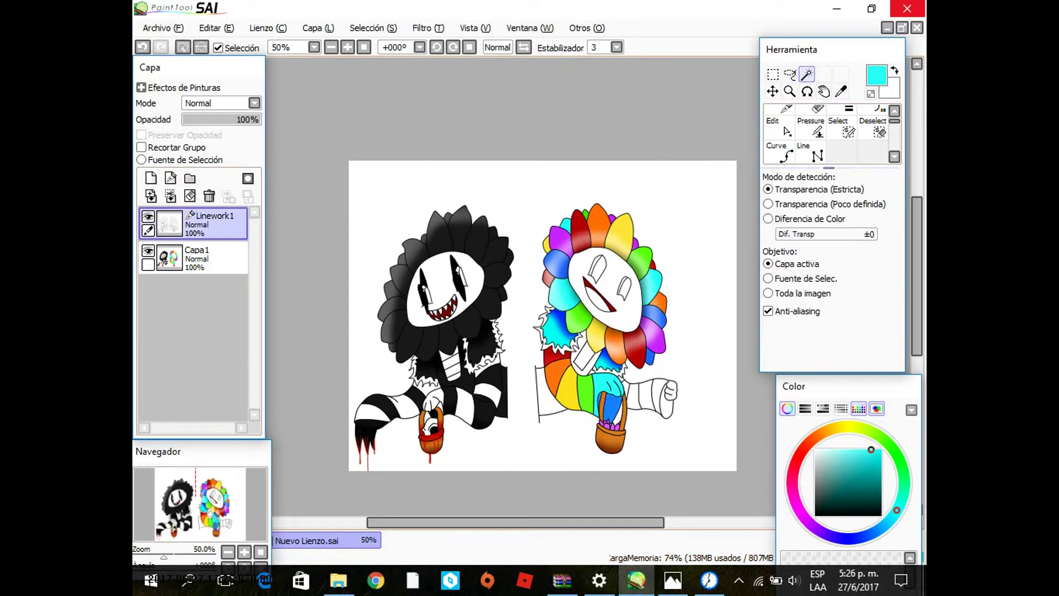
pyautogui.click(198, 258)
pyautogui.scroll(3, 543, 331)
pyautogui.scroll(-3, 543, 331)
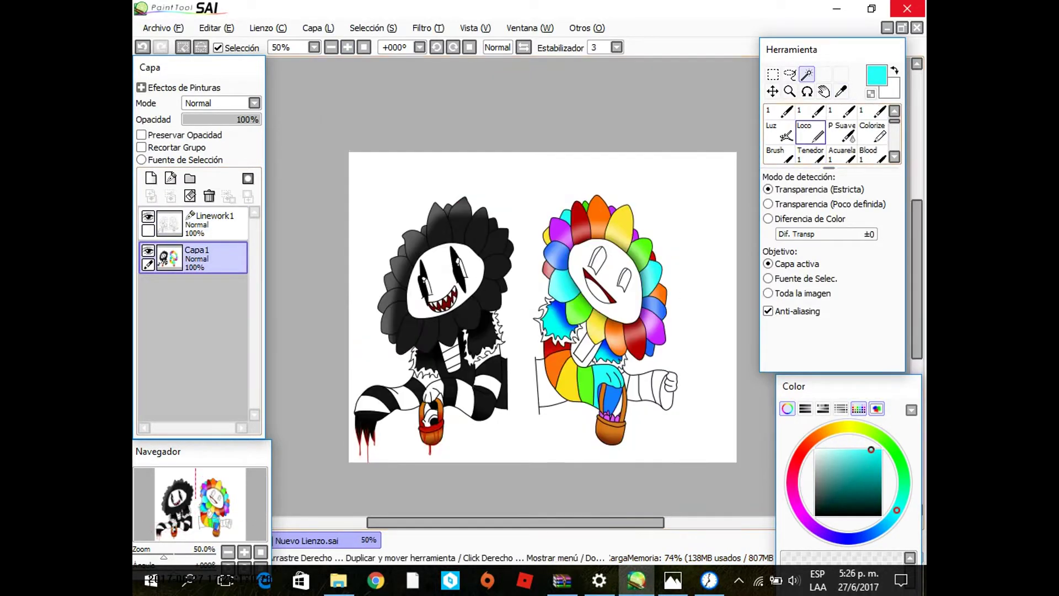
pyautogui.press('b')
pyautogui.press('v')
pyautogui.keyDown('alt'); pyautogui.click(609, 397); pyautogui.keyUp('alt')
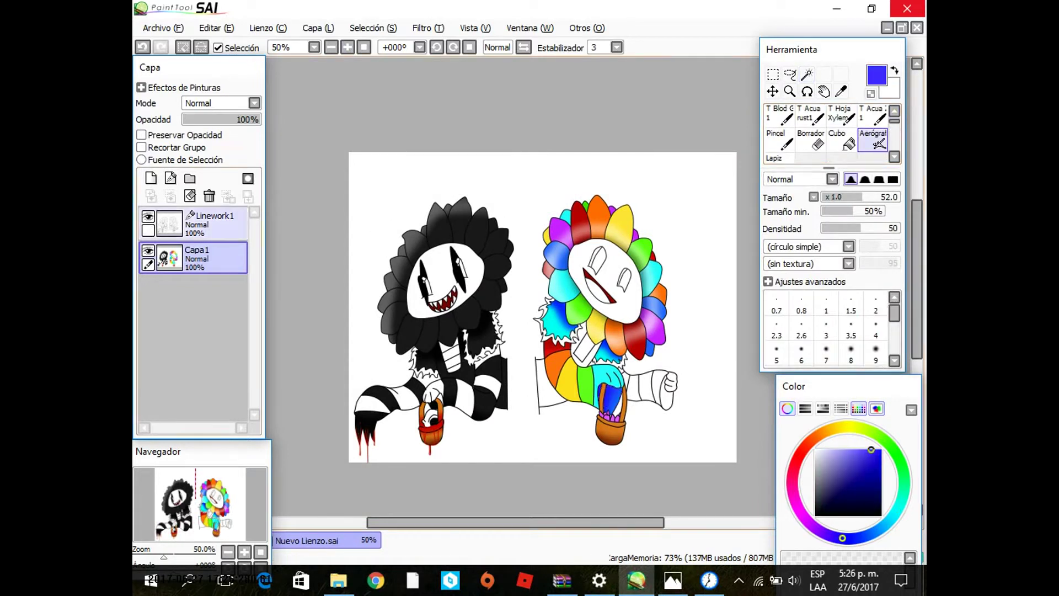
# Step: Select the small sliver above the right basket's handle on Linework1 and paint it red on Capa1 with the size 260 Loco brush
pyautogui.click(199, 223)
pyautogui.press('w')
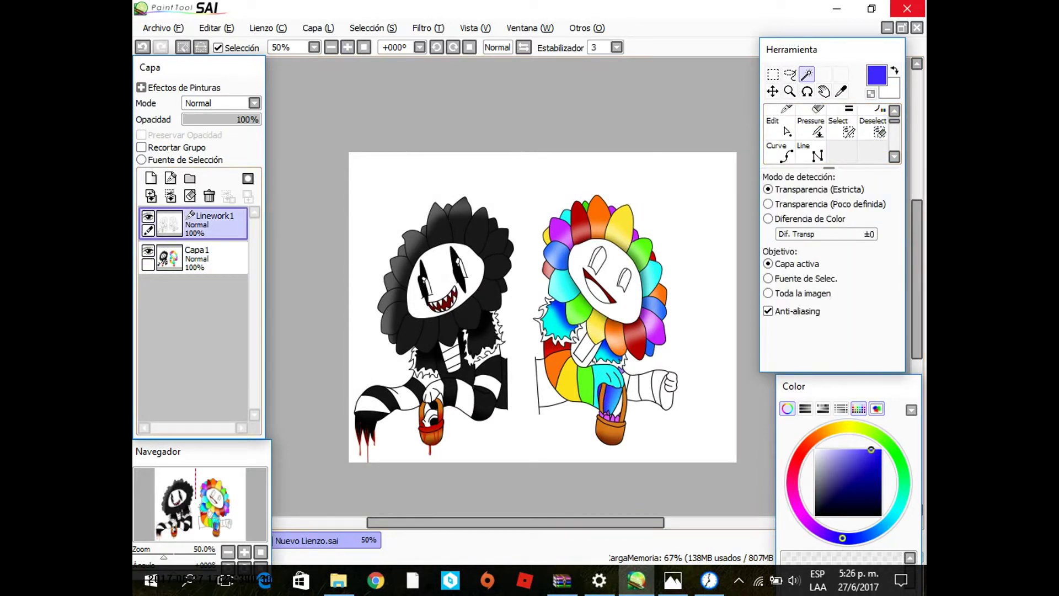
pyautogui.keyDown('alt'); pyautogui.click(622, 384); pyautogui.keyUp('alt')
pyautogui.click(199, 258)
pyautogui.press('b')
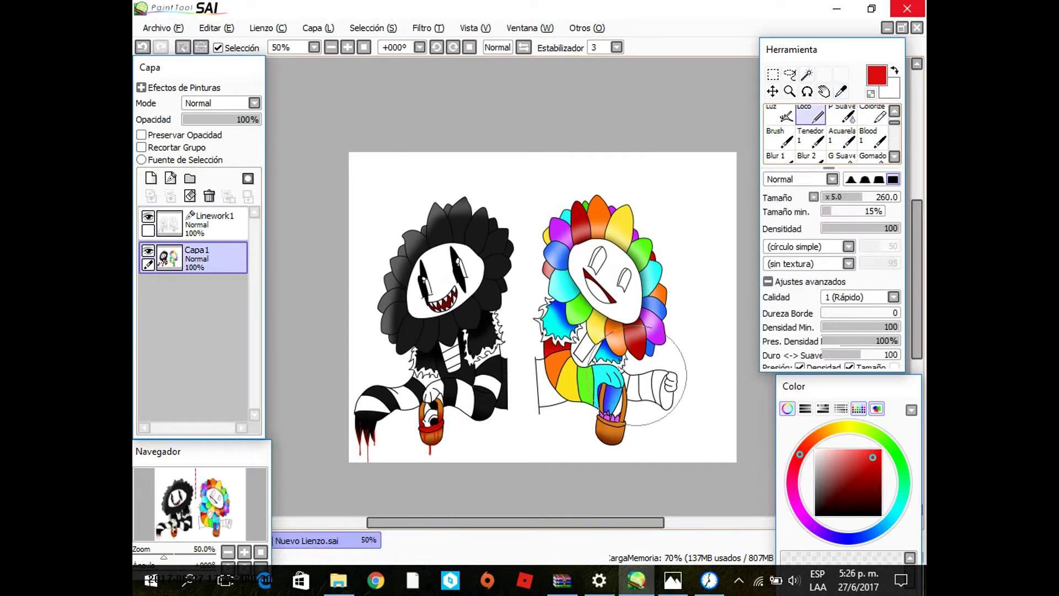
# Step: Select the narrow stripe below the red sliver beside the right basket on Linework1 and paint it orange on Capa1
pyautogui.click(198, 224)
pyautogui.press('w')
pyautogui.click(198, 258)
pyautogui.press('b')
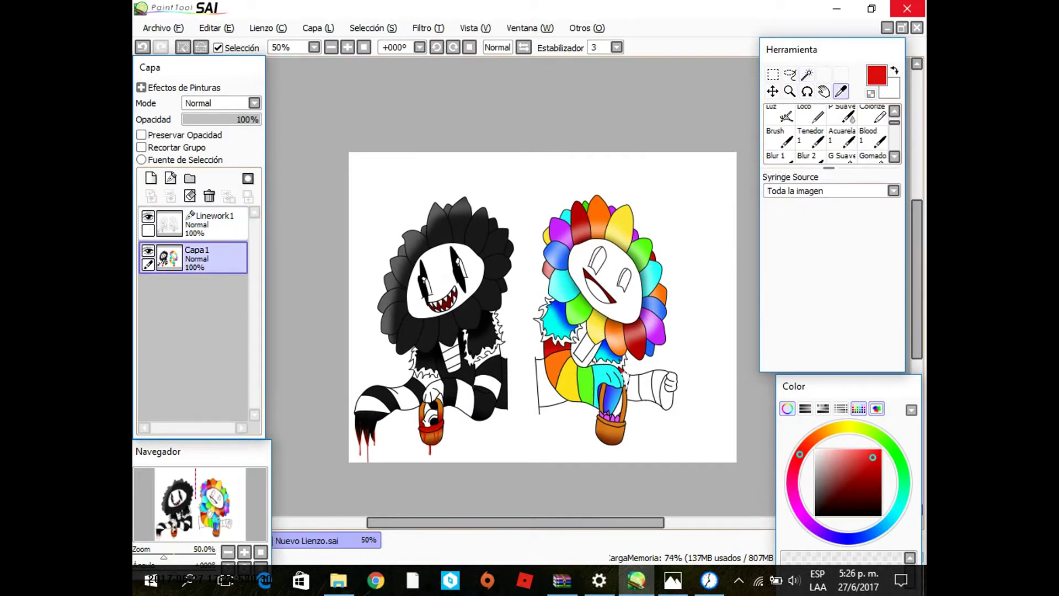
pyautogui.keyDown('alt'); pyautogui.click(622, 384); pyautogui.keyUp('alt')
# Step: Select the first wide stripe of the right character's outstretched leg on Linework1 and paint it yellow on Capa1
pyautogui.click(199, 223)
pyautogui.press('w')
pyautogui.click(199, 258)
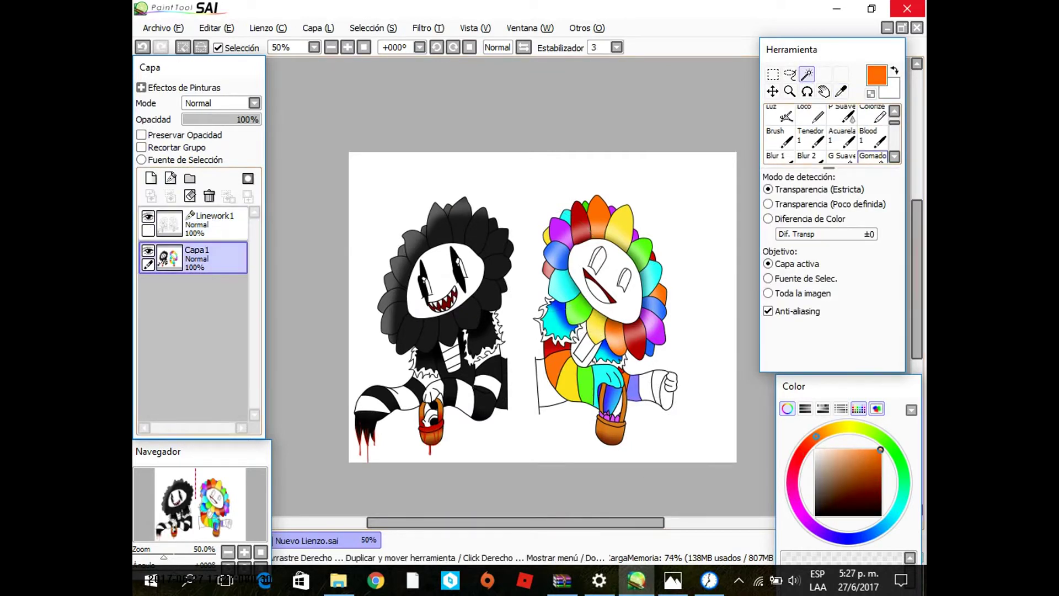
pyautogui.press('alt')
pyautogui.keyDown('alt'); pyautogui.click(582, 381); pyautogui.keyUp('alt')
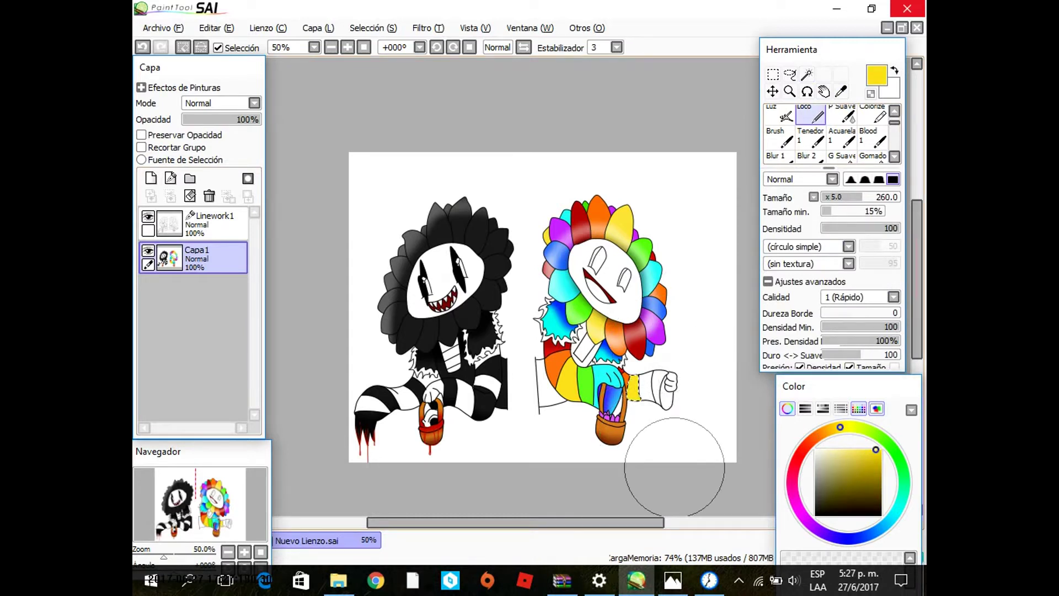
# Step: Select the stripe after the yellow one on the outstretched leg on Linework1 and paint it petal green on Capa1
pyautogui.click(199, 223)
pyautogui.press('w')
pyautogui.click(646, 386)
pyautogui.click(199, 259)
pyautogui.press('b')
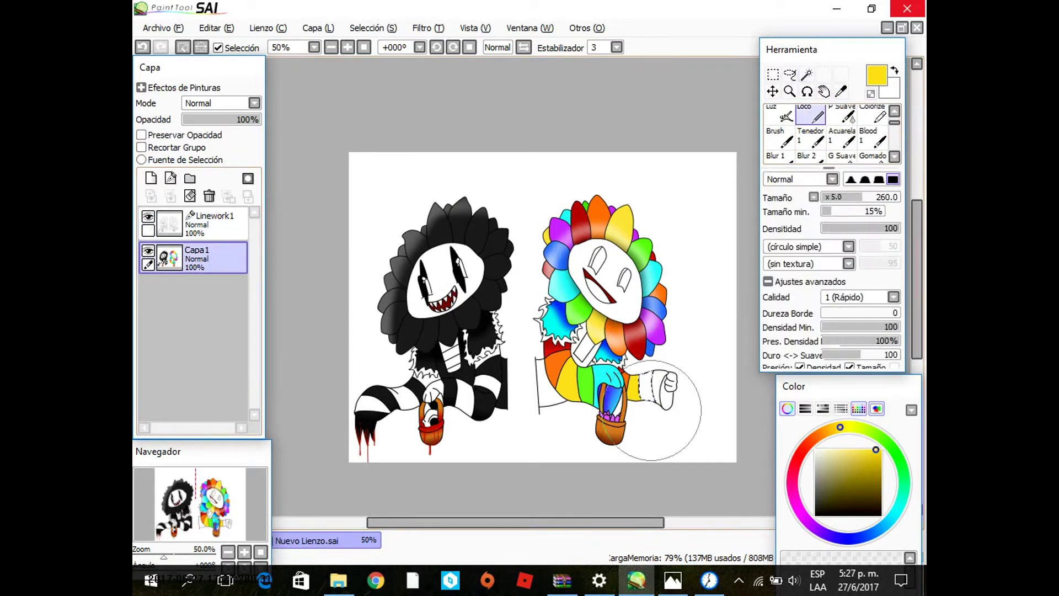
pyautogui.press('alt')
pyautogui.moveTo(635, 381); pyautogui.dragTo(649, 397)
pyautogui.keyDown('alt'); pyautogui.click(640, 254); pyautogui.keyUp('alt')
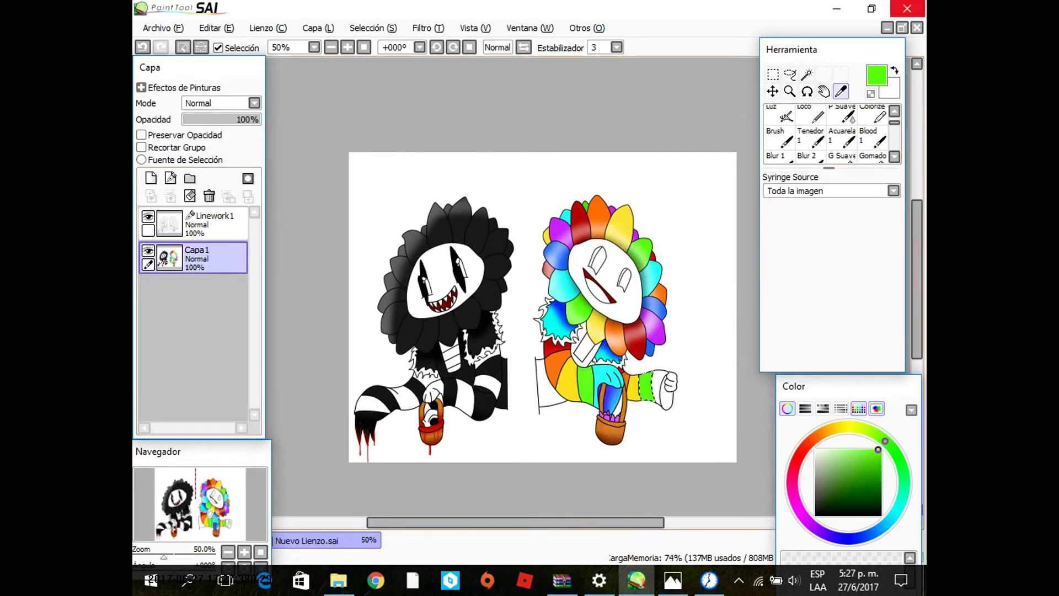
# Step: Paint the end section of the right character's outstretched leg cyan on Capa1, shade it with petal blue using the Aerógrafo, and clear the selection
pyautogui.keyDown('alt'); pyautogui.click(554, 323); pyautogui.keyUp('alt')
pyautogui.click(199, 223)
pyautogui.press('w')
pyautogui.click(662, 389)
pyautogui.click(199, 258)
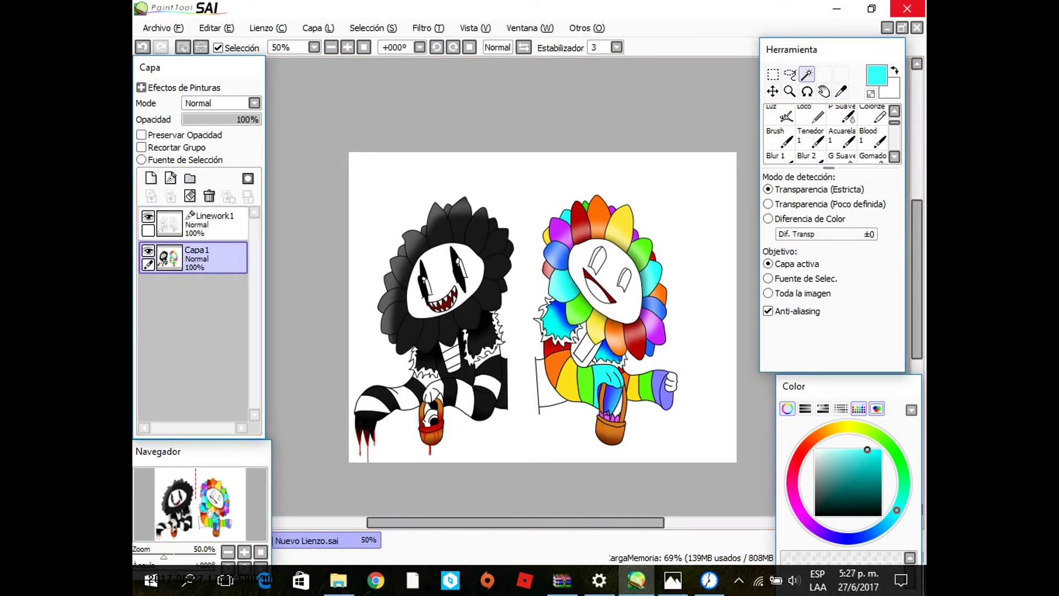
pyautogui.press('b')
pyautogui.moveTo(660, 386); pyautogui.dragTo(667, 397)
pyautogui.press('v')
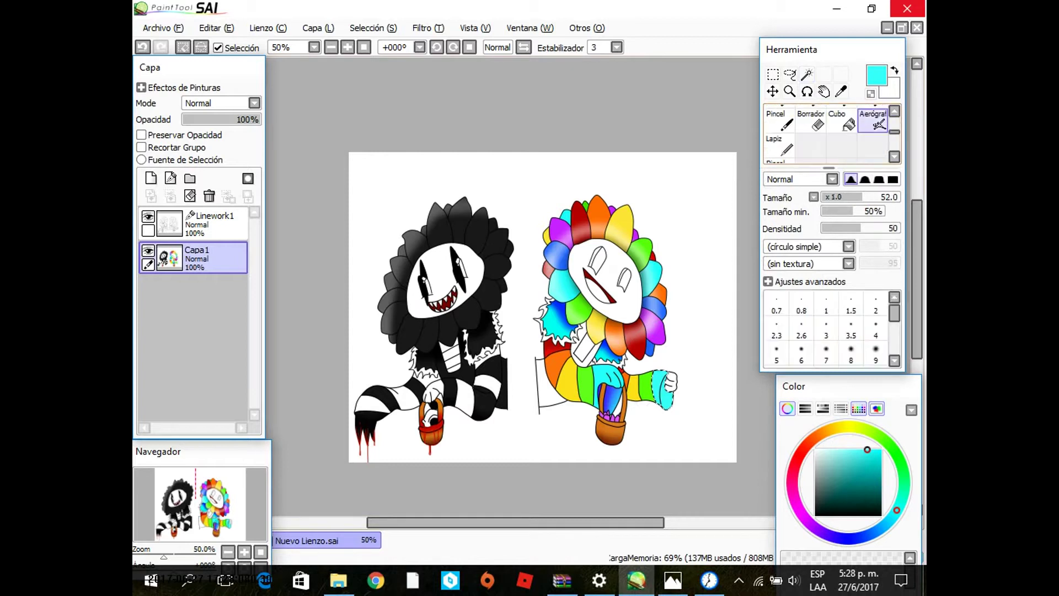
pyautogui.keyDown('alt'); pyautogui.click(665, 302); pyautogui.keyUp('alt')
pyautogui.hotkey('ctrl', 'd')
# Step: Select the right character's inner eye shapes with the Magic Wand on Linework1 and paint them bright green on Capa1
pyautogui.click(198, 223)
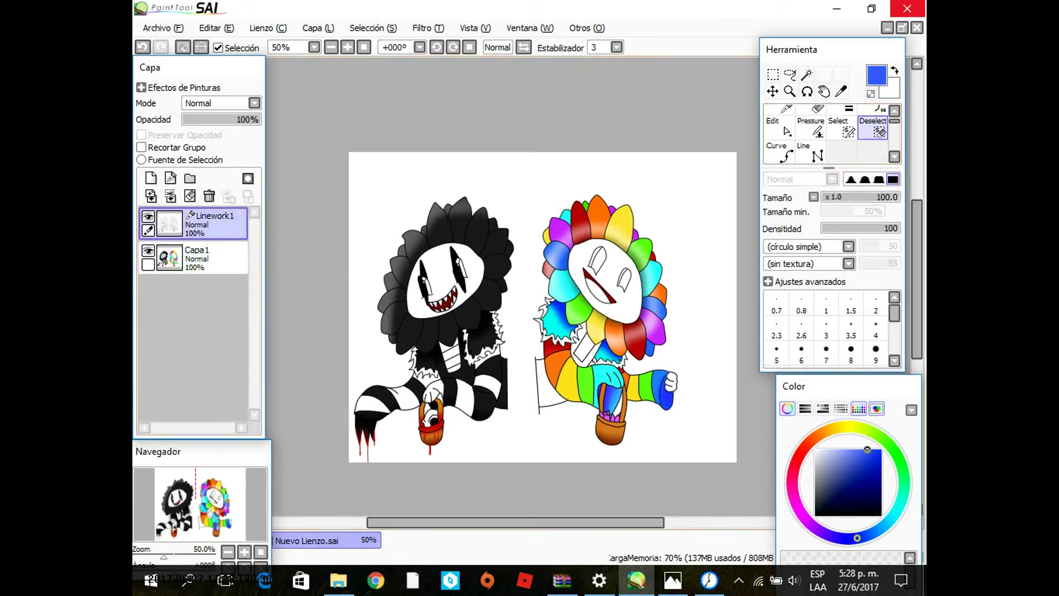
pyautogui.press('w')
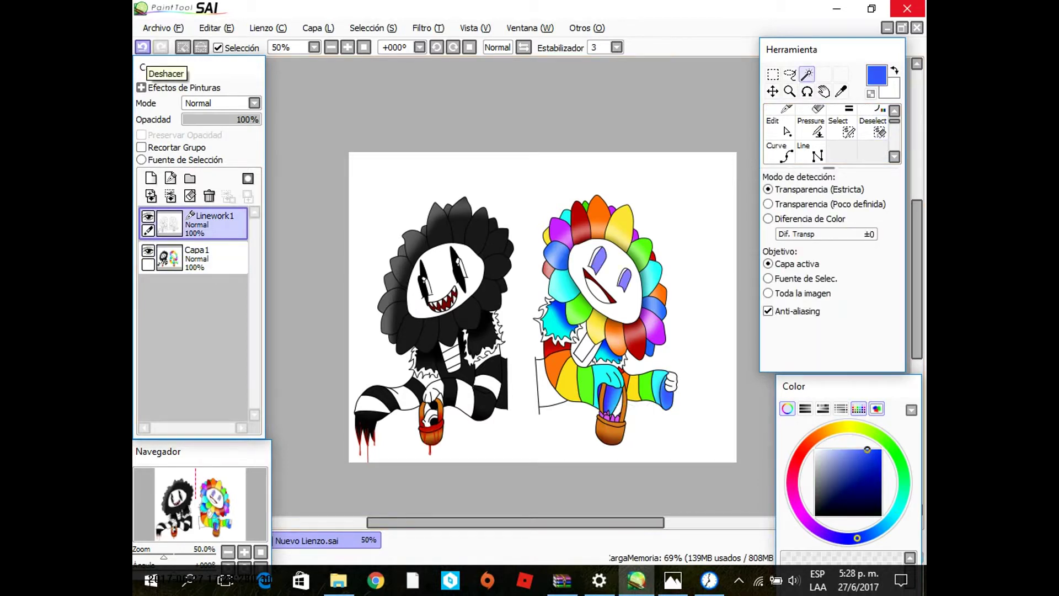
pyautogui.click(890, 444)
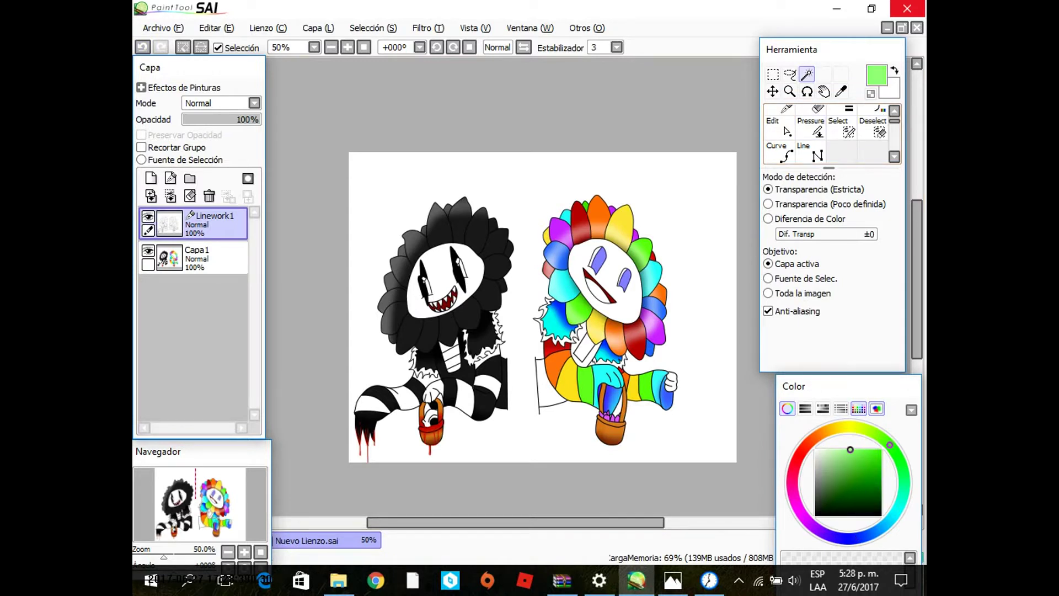
pyautogui.click(198, 257)
pyautogui.click(868, 450)
pyautogui.click(607, 265)
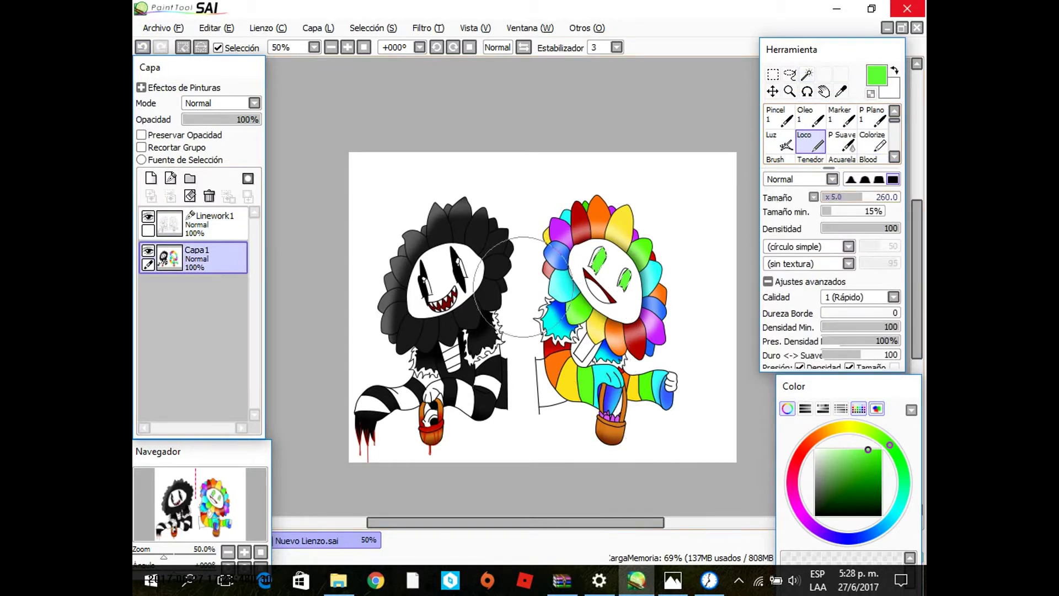
# Step: Paint white highlights in the right character's green eyes with the Loco brush at size 10
pyautogui.click(815, 449)
pyautogui.press(']')
pyautogui.press(']')
pyautogui.press(']')
pyautogui.press(']')
pyautogui.press(']')
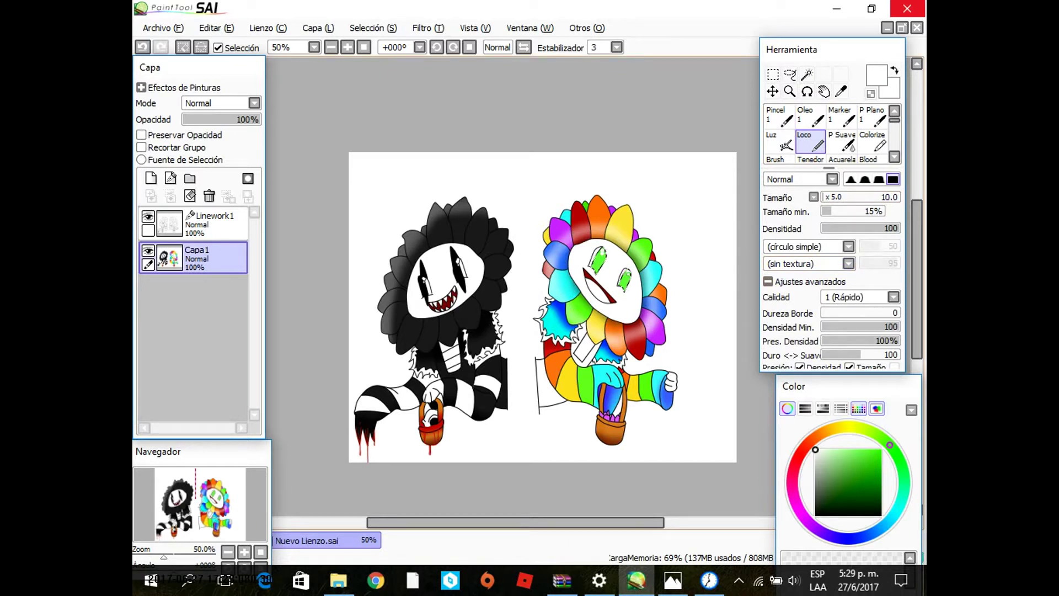
# Step: Select the left character's torso stripe with the Magic Wand on Linework1 and paint it black on Capa1 with the size 290 Loco brush
pyautogui.click(199, 224)
pyautogui.click(807, 74)
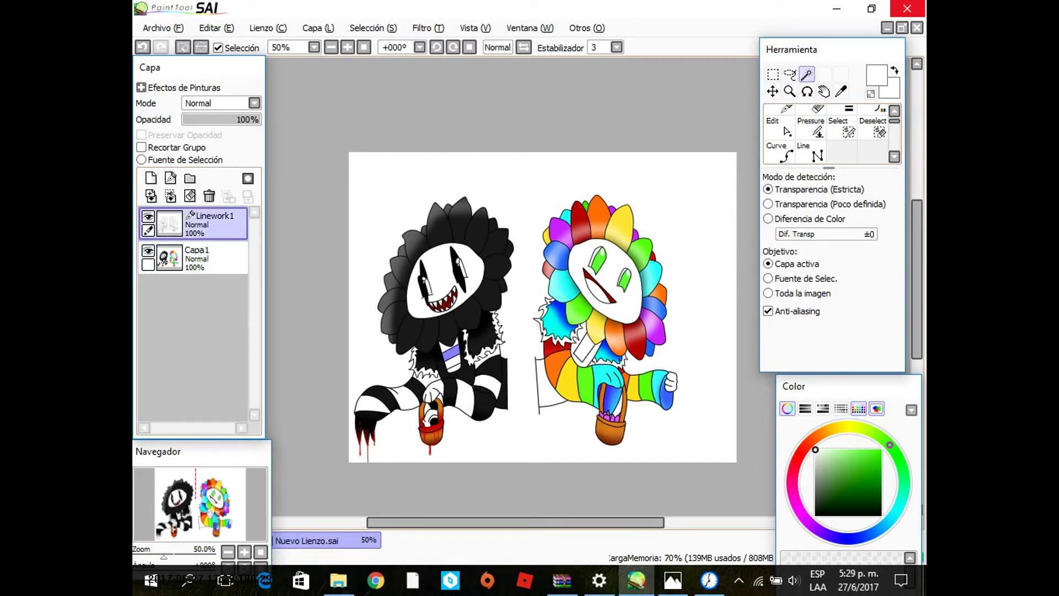
pyautogui.click(199, 258)
pyautogui.click(811, 142)
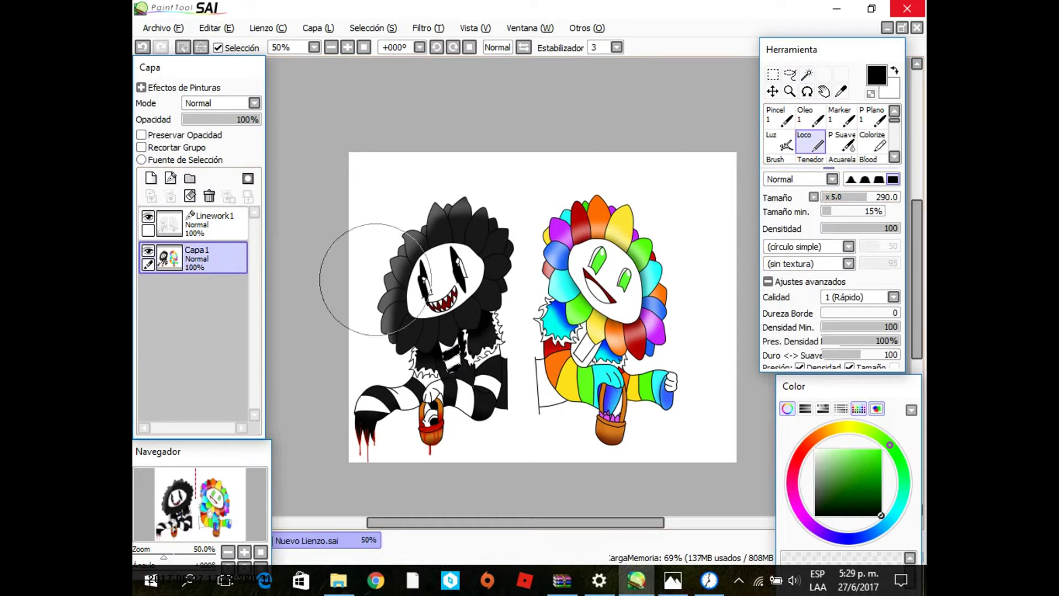
# Step: Select the right character's torso border and rearmost leg section with the Magic Wand on Linework1 and paint them purple on Capa1 with Loco
pyautogui.click(199, 223)
pyautogui.click(806, 74)
pyautogui.click(582, 348)
pyautogui.click(551, 383)
pyautogui.click(198, 258)
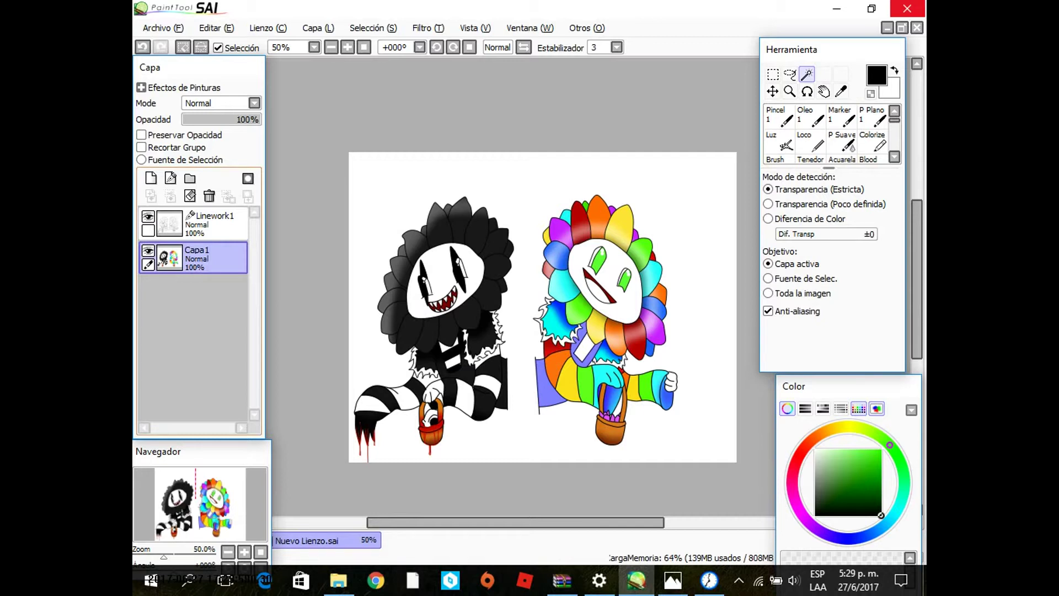
pyautogui.click(808, 519)
pyautogui.click(873, 451)
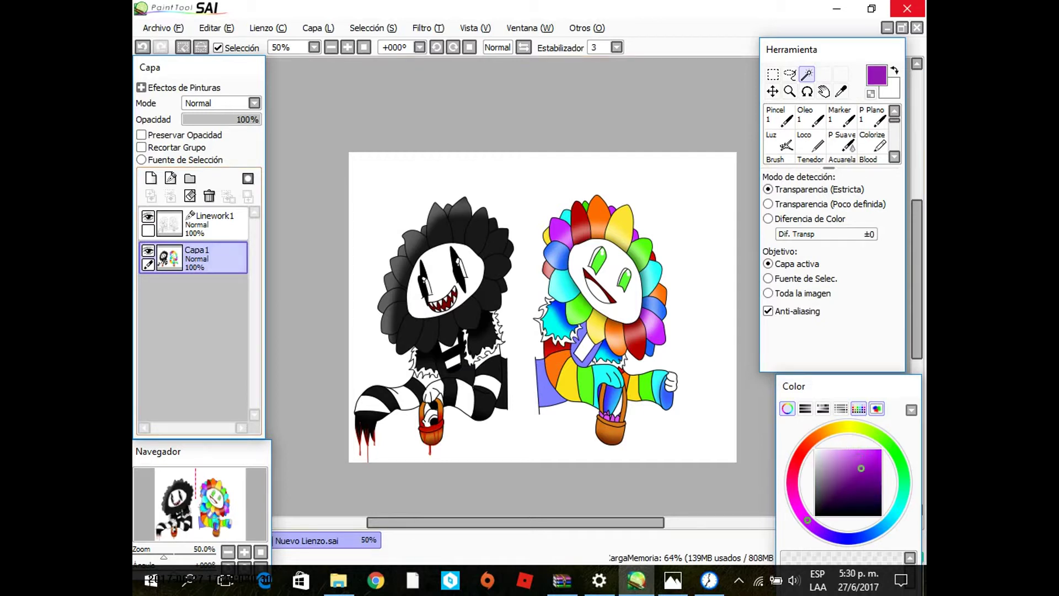
pyautogui.click(811, 142)
# Step: Shade the purple torso and leg areas with dark purple using the Aerógrafo at size 52, and clear the selection
pyautogui.click(871, 490)
pyautogui.scroll(3, 828, 135)
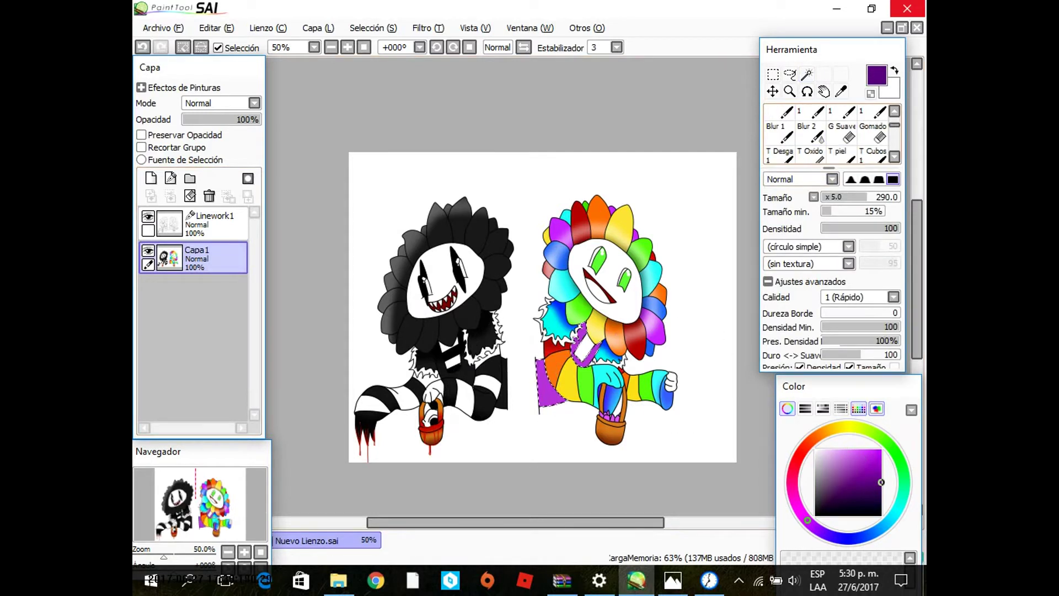
pyautogui.click(873, 130)
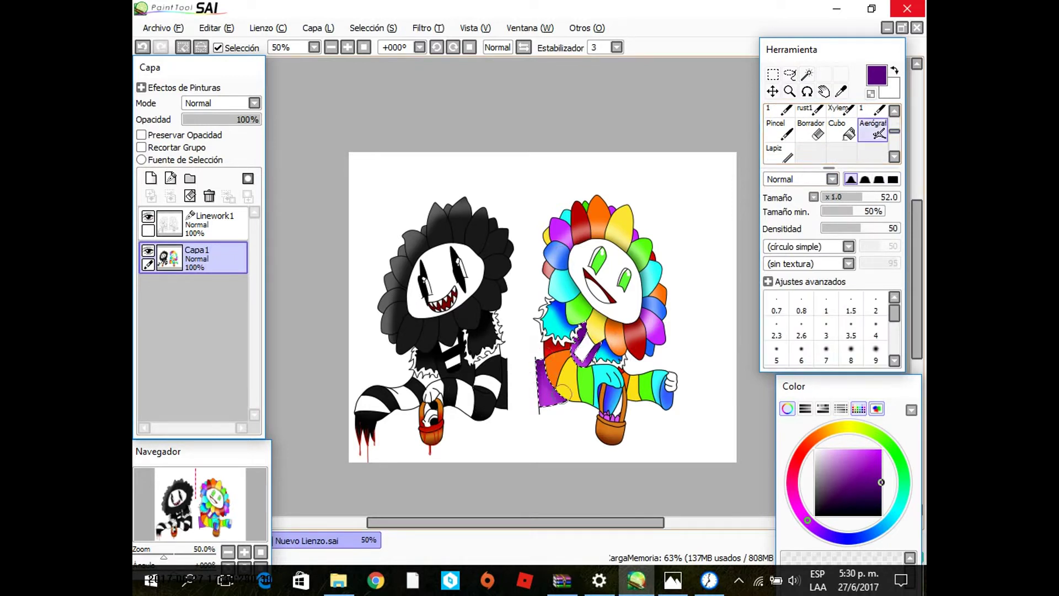
pyautogui.hotkey('ctrl', 'd')
# Step: Select the inner panel of the right character's torso, paint it golden yellow on Capa1, and shade it darker yellow with the Aerógrafo
pyautogui.click(807, 73)
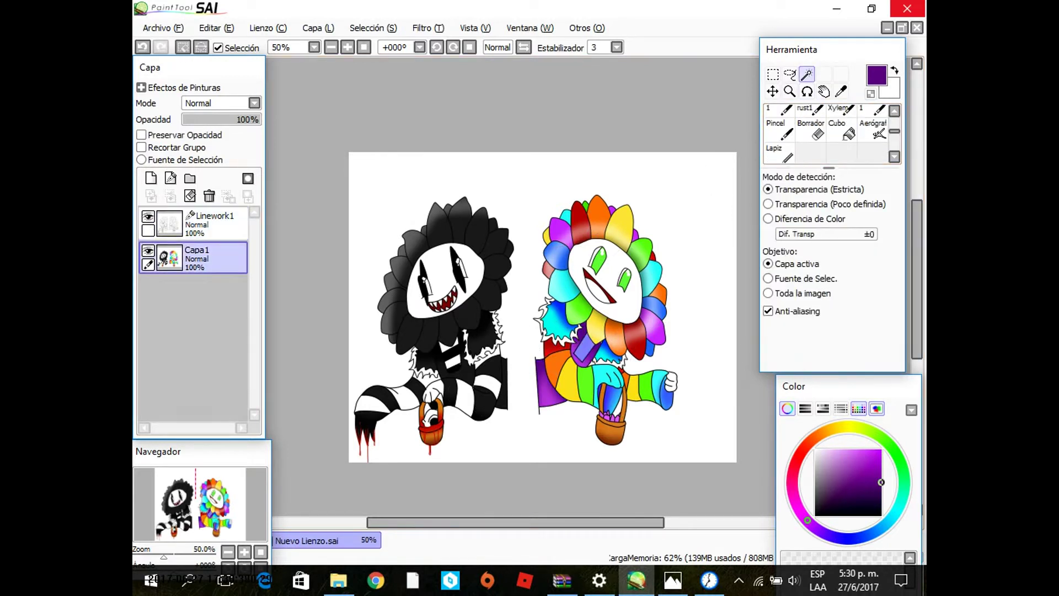
pyautogui.click(839, 428)
pyautogui.click(881, 450)
pyautogui.click(874, 125)
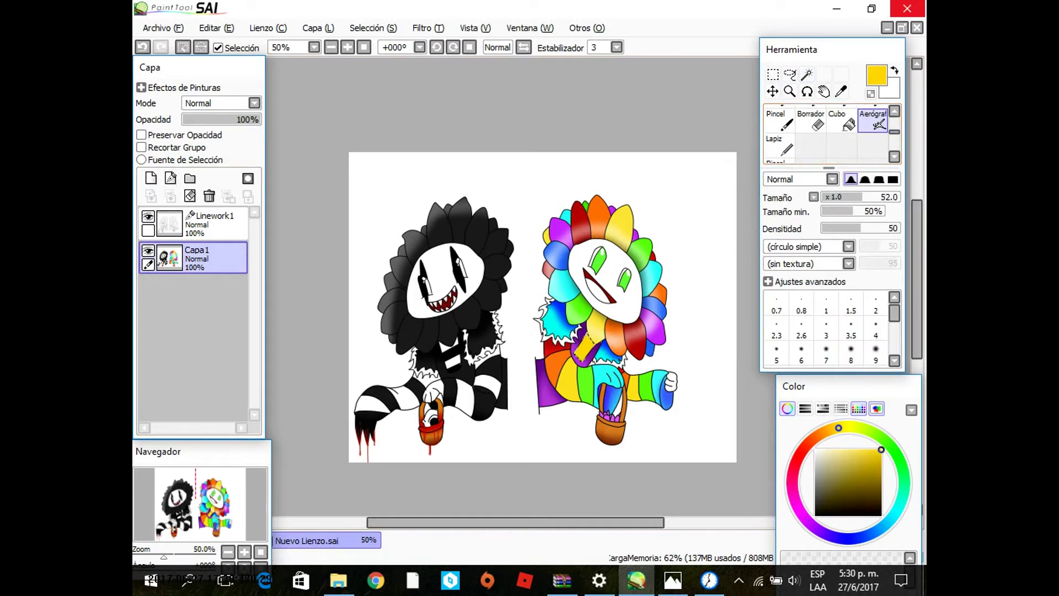
# Step: Ready the Curve tool on Linework1 at size 2.3 with black as the colour
pyautogui.click(215, 223)
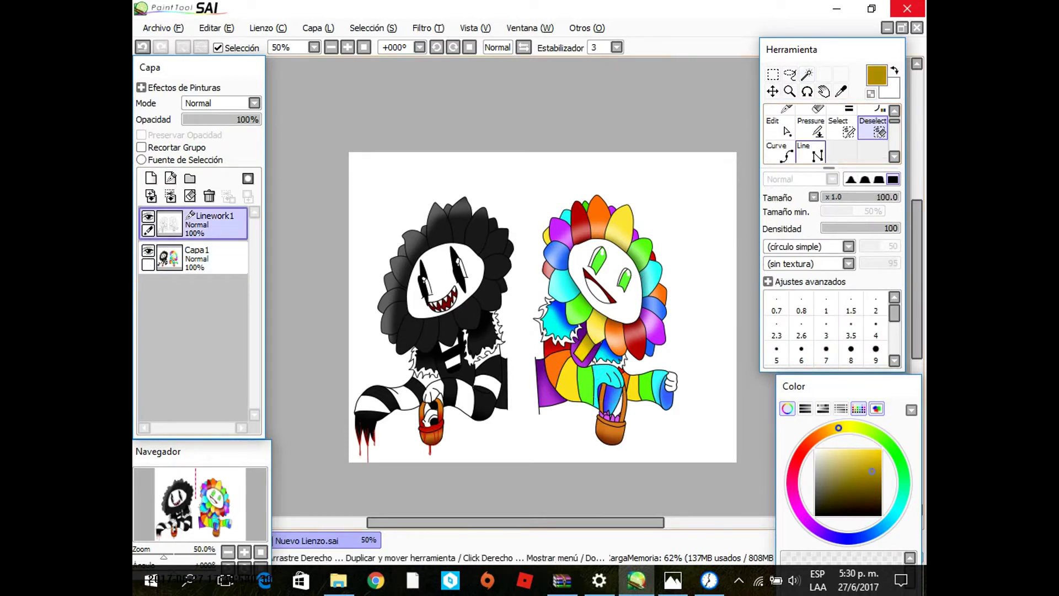
pyautogui.click(779, 151)
pyautogui.click(799, 456)
pyautogui.click(879, 515)
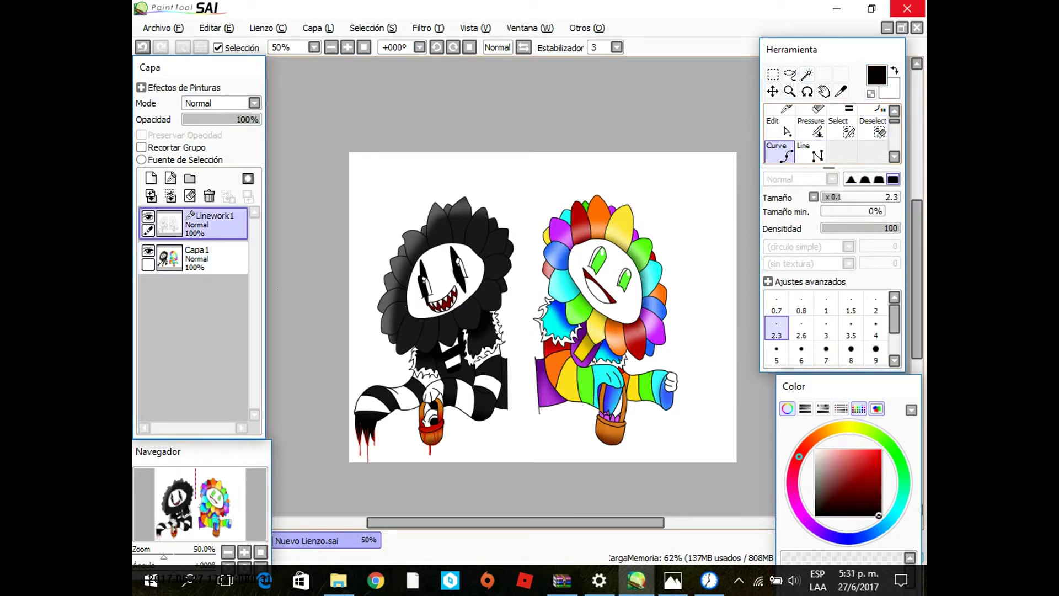
pyautogui.click(806, 74)
pyautogui.click(386, 177)
pyautogui.click(215, 257)
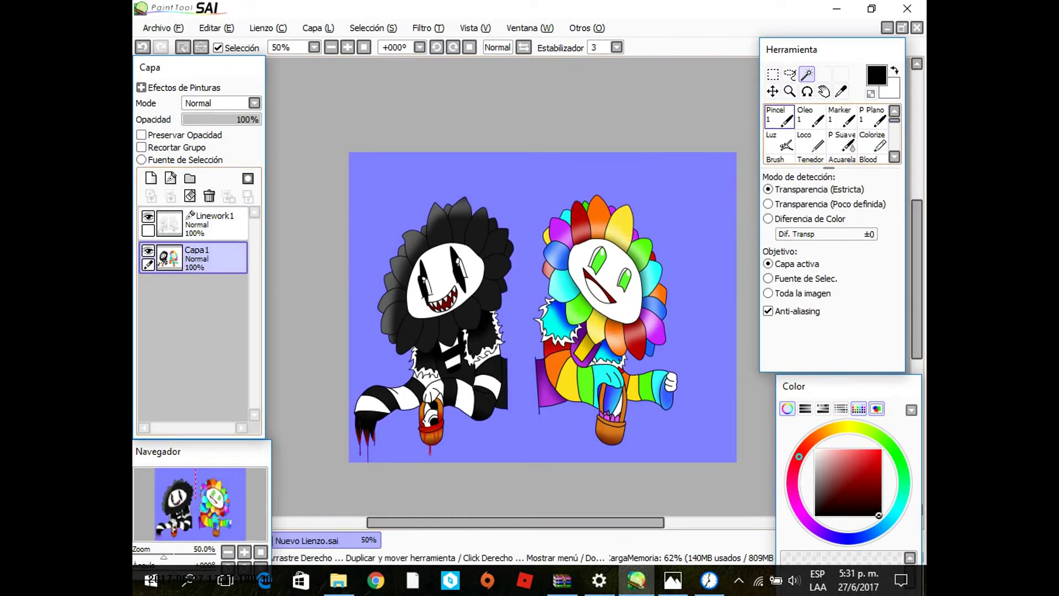
pyautogui.hotkey('ctrl', 'z')
# Step: Shift the artwork on both Linework1 and Capa1 a little to the right within the canvas using the Move tool
pyautogui.click(215, 224)
pyautogui.click(773, 91)
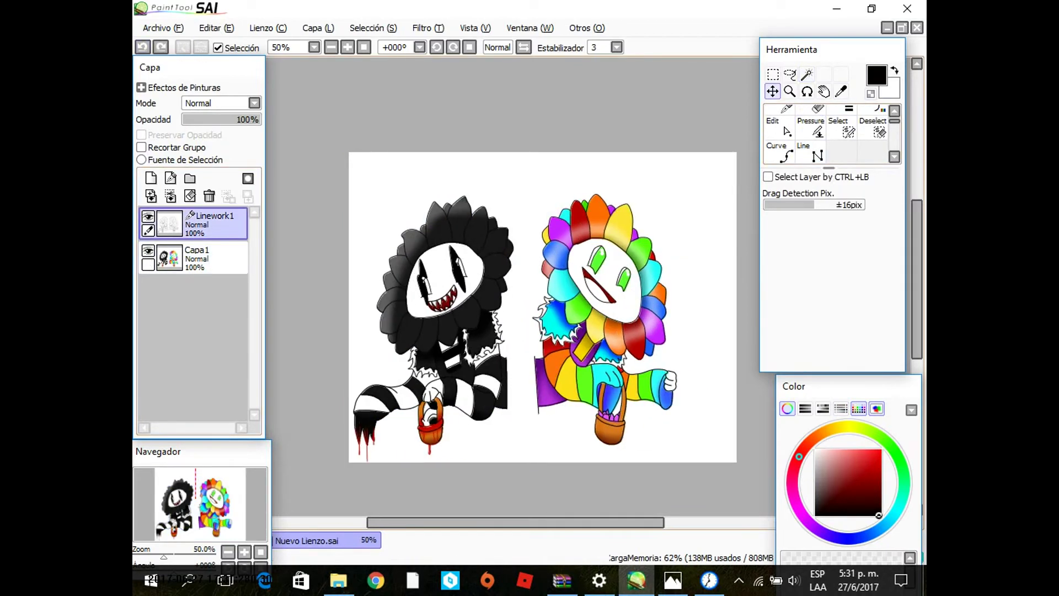
pyautogui.click(823, 91)
pyautogui.moveTo(530, 309)
pyautogui.mouseDown()
pyautogui.moveTo(513, 321)
pyautogui.moveTo(524, 304)
pyautogui.mouseUp()
pyautogui.click(215, 257)
pyautogui.click(773, 91)
# Step: Draw long black curved strings on Linework1 rising from the right character's raised hand to the canvas edge, using Curve at size 2.3
pyautogui.click(215, 223)
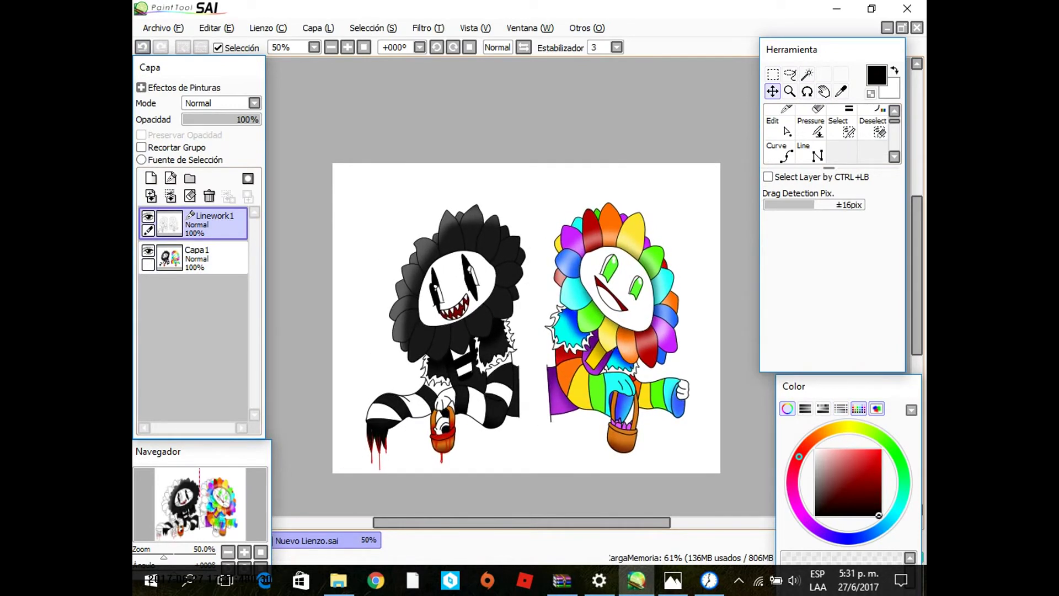
pyautogui.click(779, 152)
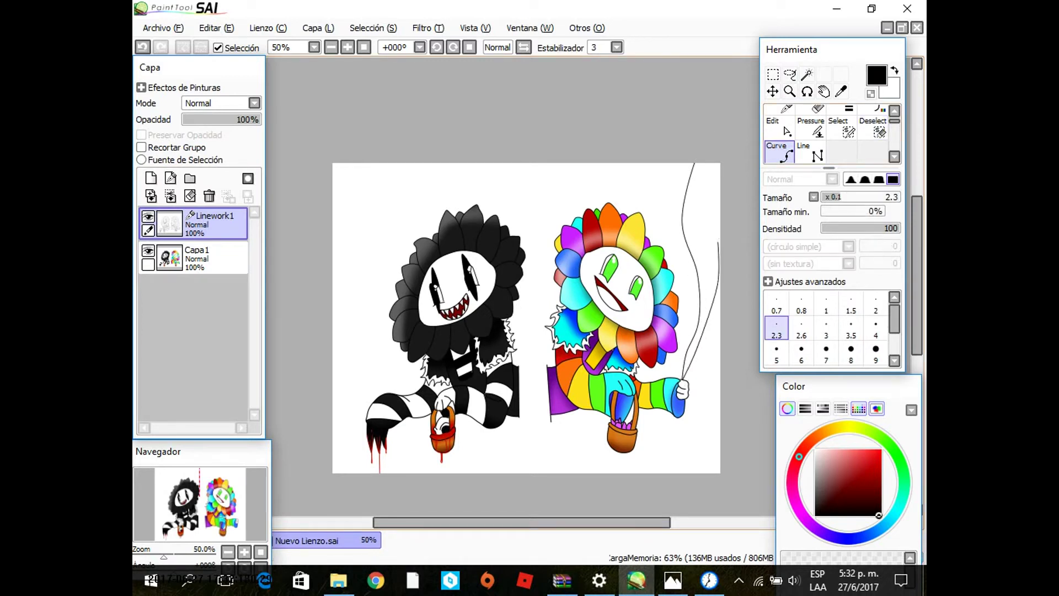
# Step: Select the right character's raised hand with the Magic Wand on Linework1 and paint it bright green on Capa1 with the size 290 Loco brush
pyautogui.press('w')
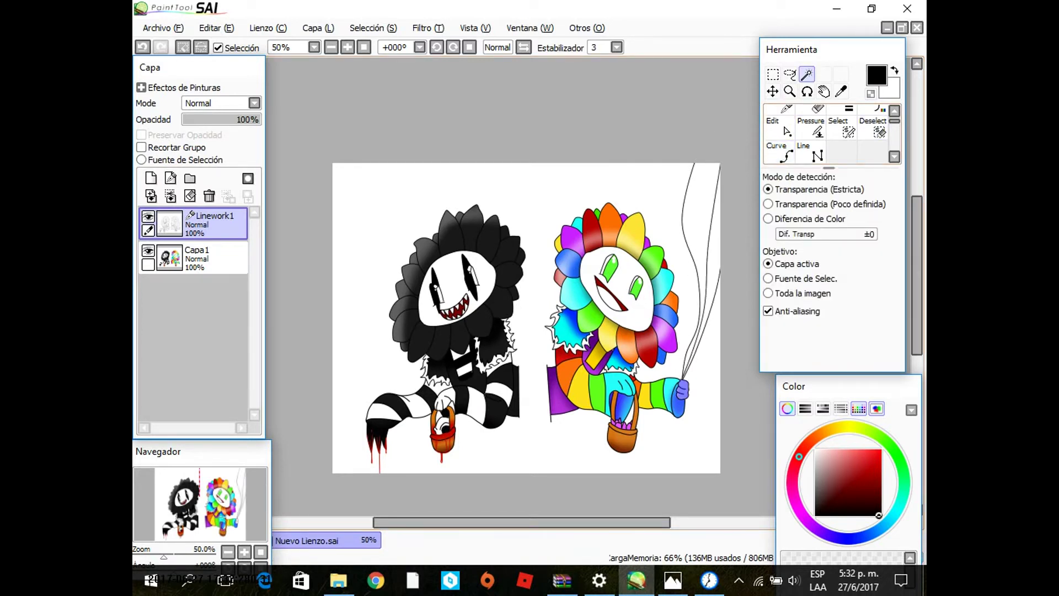
pyautogui.click(215, 258)
pyautogui.click(682, 390)
pyautogui.click(879, 460)
pyautogui.click(868, 450)
pyautogui.click(779, 116)
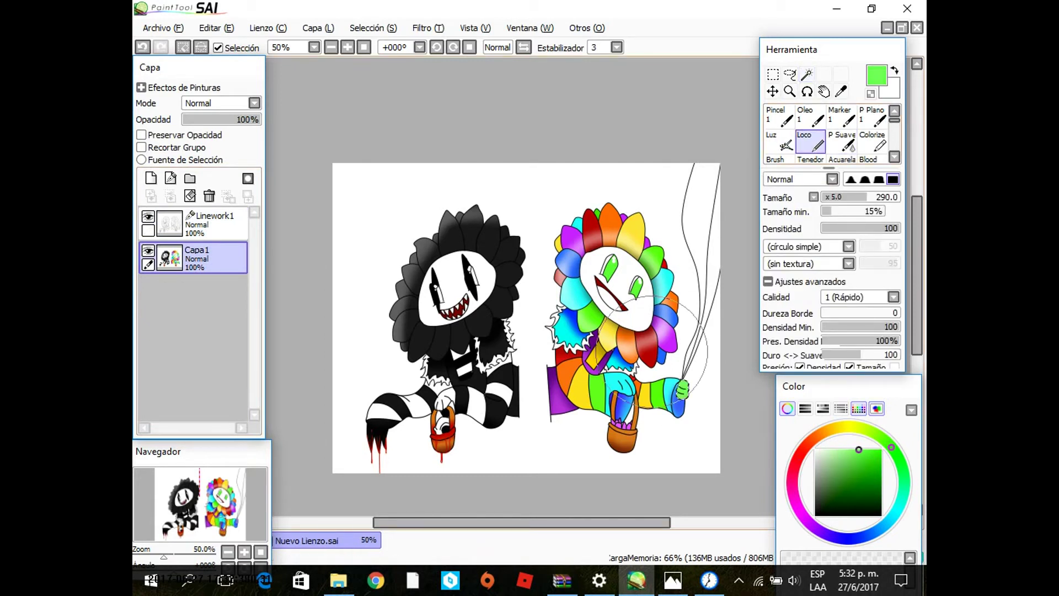
pyautogui.moveTo(679, 383); pyautogui.dragTo(687, 397)
# Step: Draw a straight, nearly vertical white dividing line between the two characters on Linework1 with the Line tool
pyautogui.click(215, 224)
pyautogui.click(811, 153)
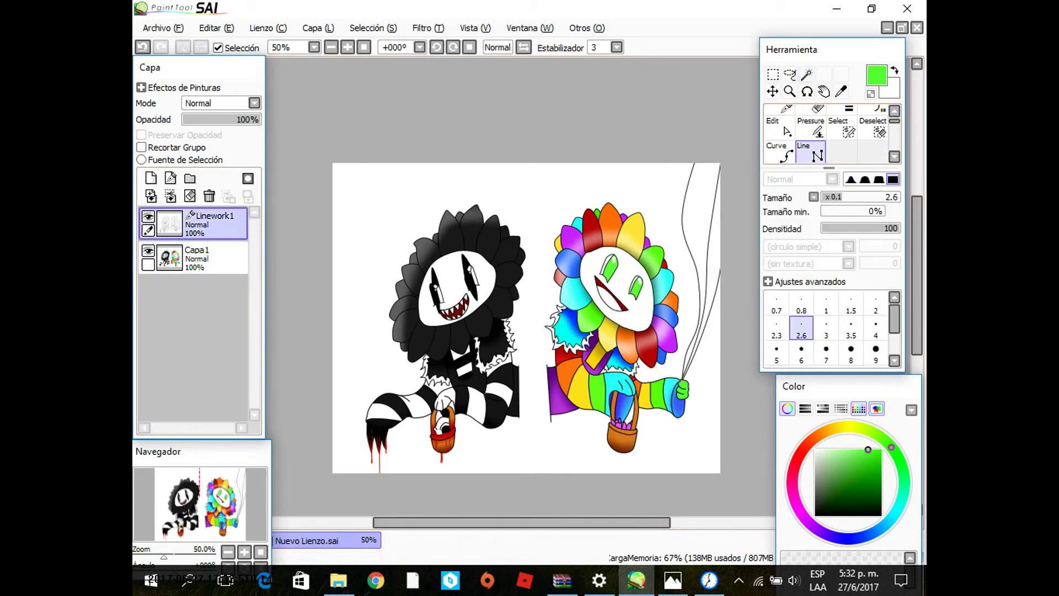
# Step: Select the background around the left character, splatter it black on Capa1 with the Blood brush at size 500, and clear the selection
pyautogui.press('w')
pyautogui.click(359, 221)
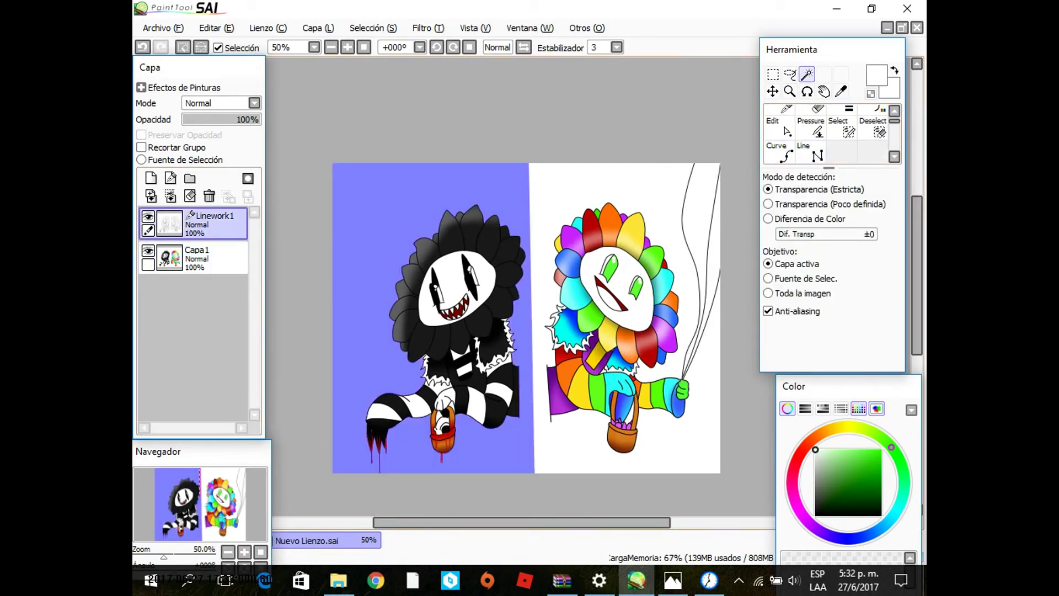
pyautogui.click(215, 258)
pyautogui.click(873, 138)
pyautogui.click(814, 197)
pyautogui.click(836, 237)
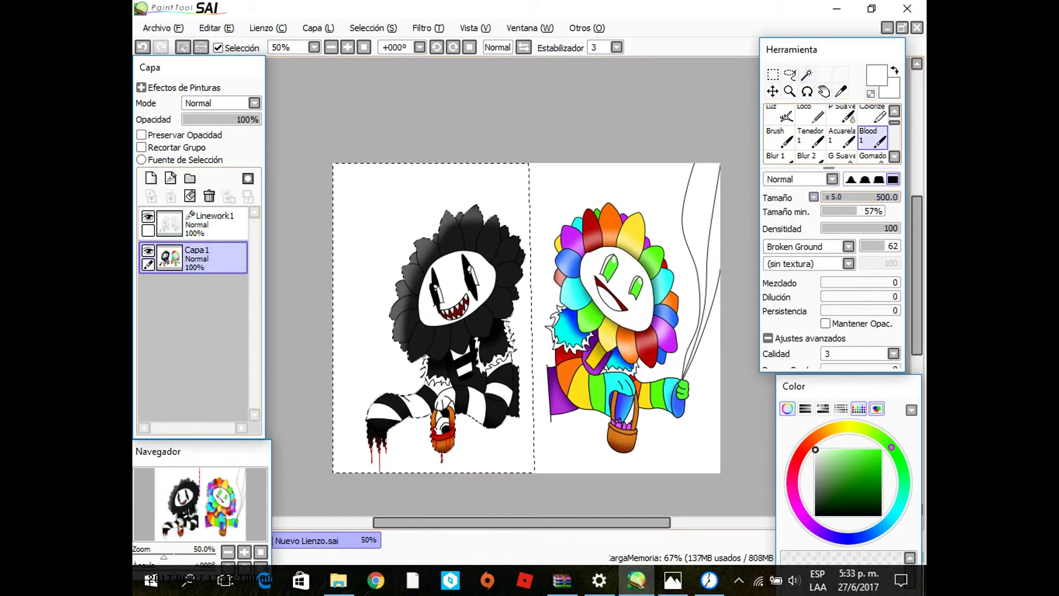
pyautogui.click(815, 514)
pyautogui.moveTo(419, 177)
pyautogui.mouseDown()
pyautogui.moveTo(497, 276)
pyautogui.moveTo(462, 485)
pyautogui.moveTo(521, 160)
pyautogui.moveTo(379, 472)
pyautogui.moveTo(358, 331)
pyautogui.mouseUp()
pyautogui.click(873, 127)
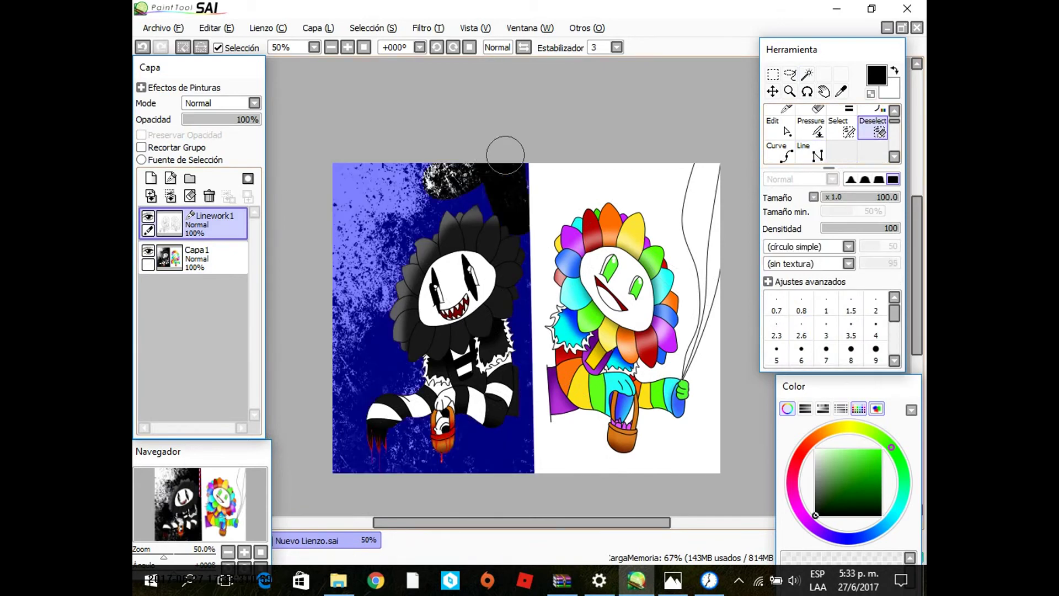
pyautogui.moveTo(503, 151)
pyautogui.mouseDown()
pyautogui.moveTo(505, 173)
pyautogui.moveTo(445, 216)
pyautogui.moveTo(326, 276)
pyautogui.moveTo(448, 440)
pyautogui.moveTo(481, 449)
pyautogui.moveTo(285, 390)
pyautogui.mouseUp()
# Step: Select the background around the right character and splatter its upper-left corner orange-red on Capa1 with the size 500 Blood brush
pyautogui.click(807, 74)
pyautogui.click(579, 182)
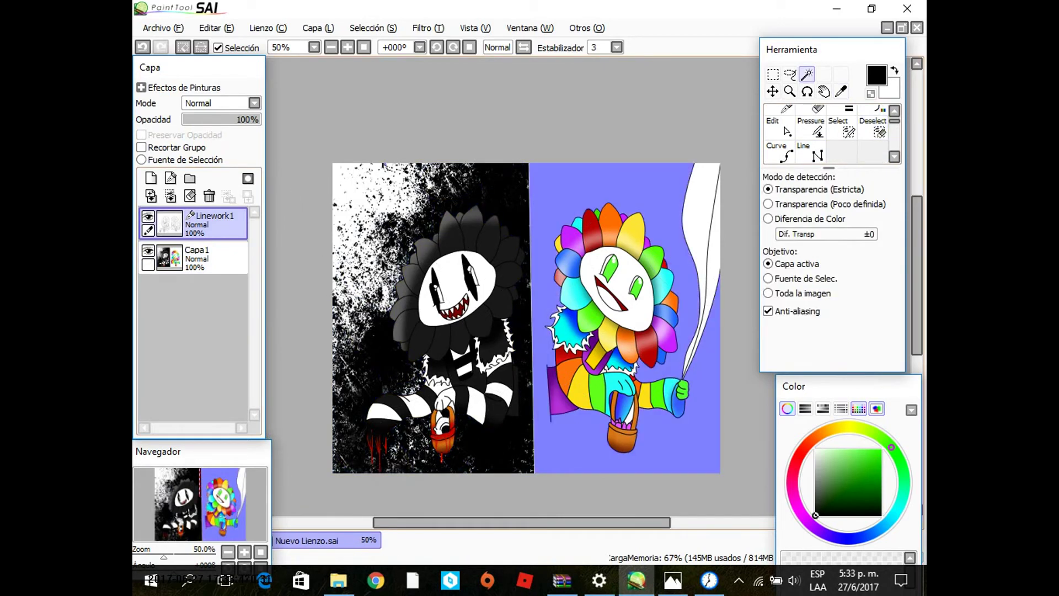
pyautogui.click(193, 257)
pyautogui.scroll(-3, 827, 133)
pyautogui.click(873, 137)
pyautogui.click(881, 450)
pyautogui.moveTo(579, 188); pyautogui.dragTo(505, 138)
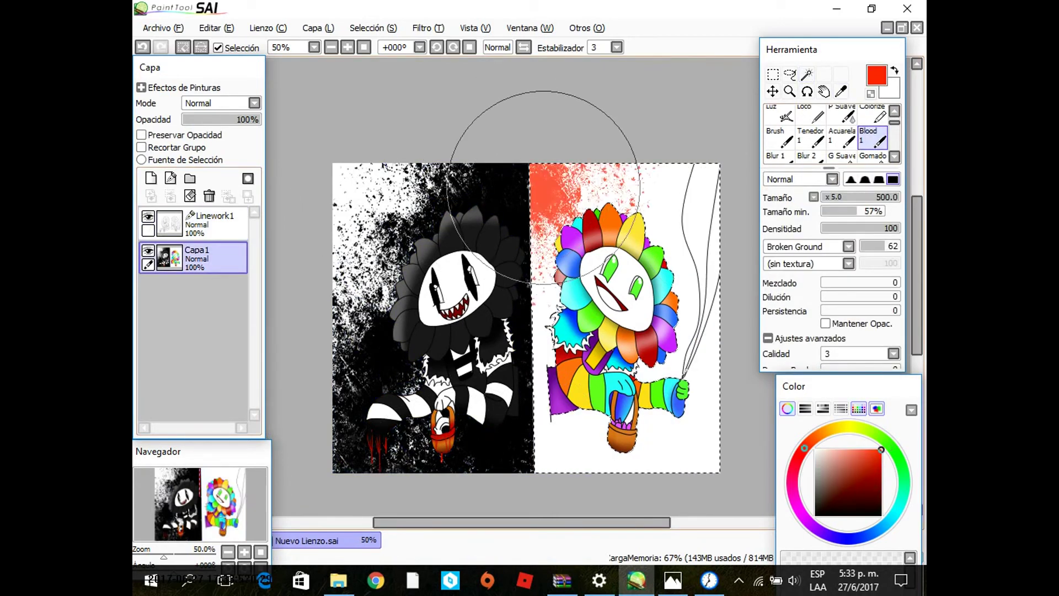